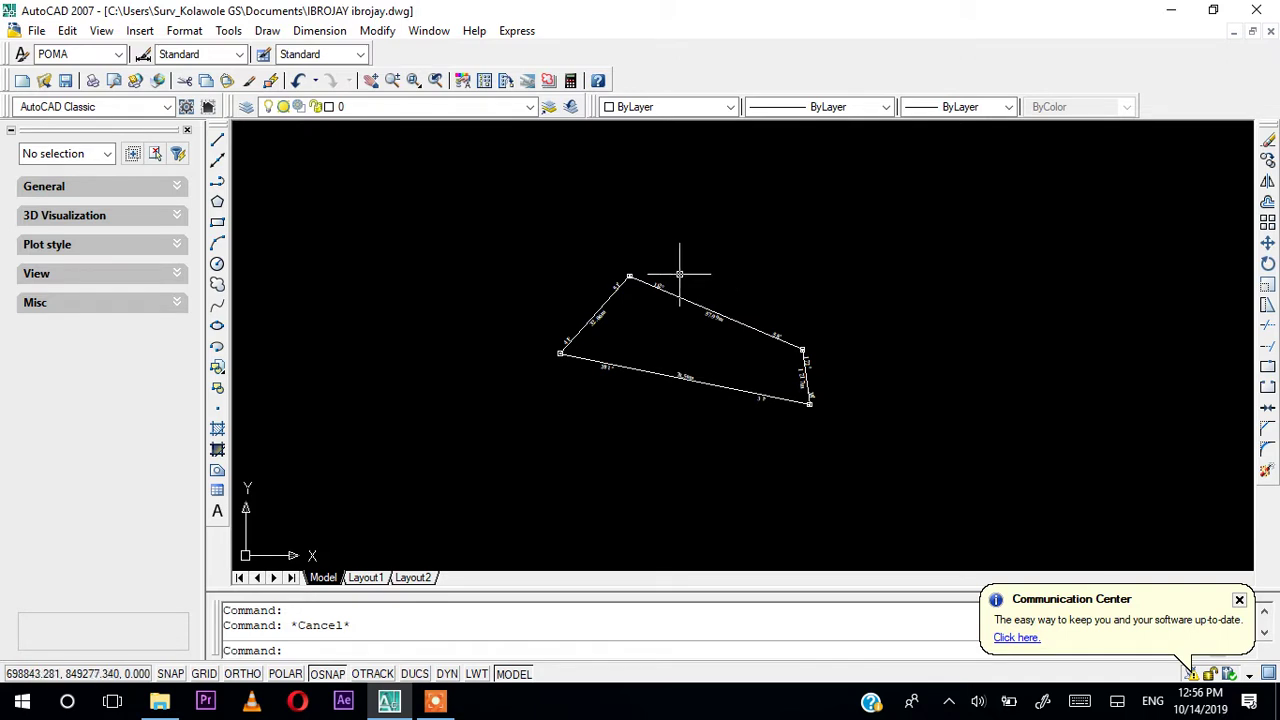
Offset the plot's 17.17m eastern boundary line outward by a distance of 1
{"action": "scroll", "coordinate": [712, 280], "scroll_direction": "up", "scroll_amount": 3}
{"action": "middle_click_drag", "start_coordinate": [694, 406], "coordinate": [687, 363]}
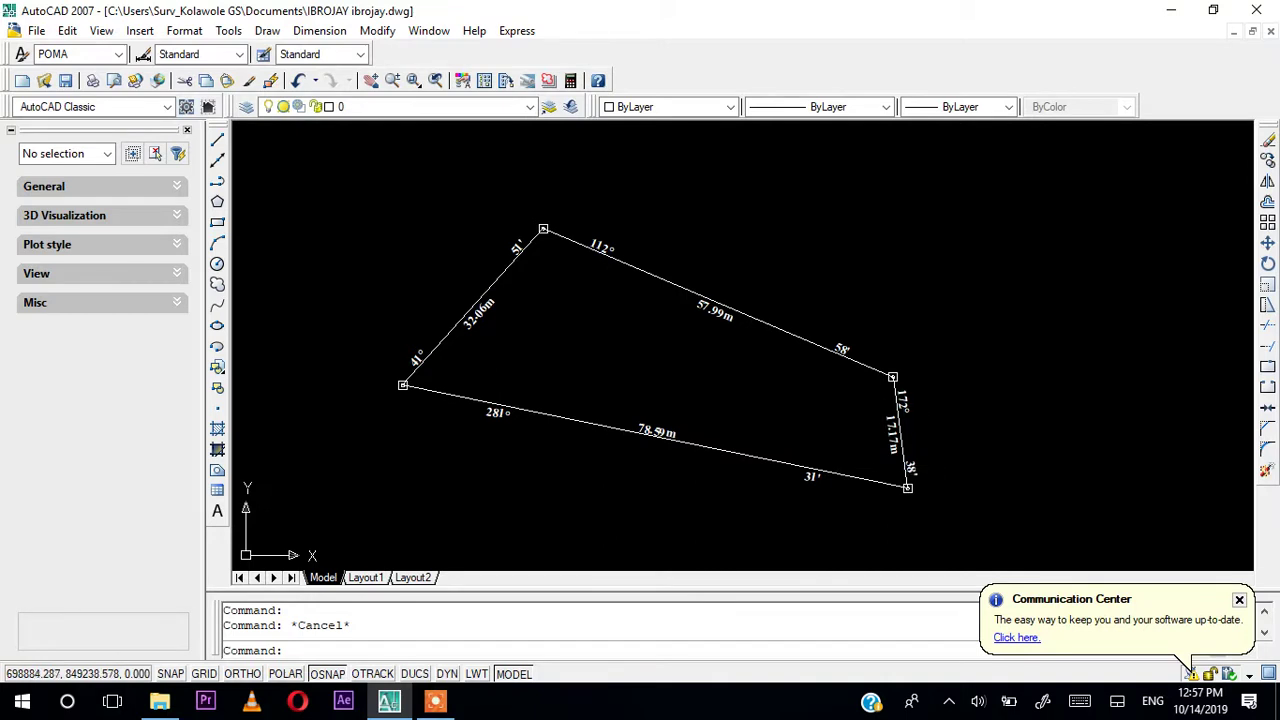
{"action": "middle_click_drag", "start_coordinate": [777, 449], "coordinate": [772, 370]}
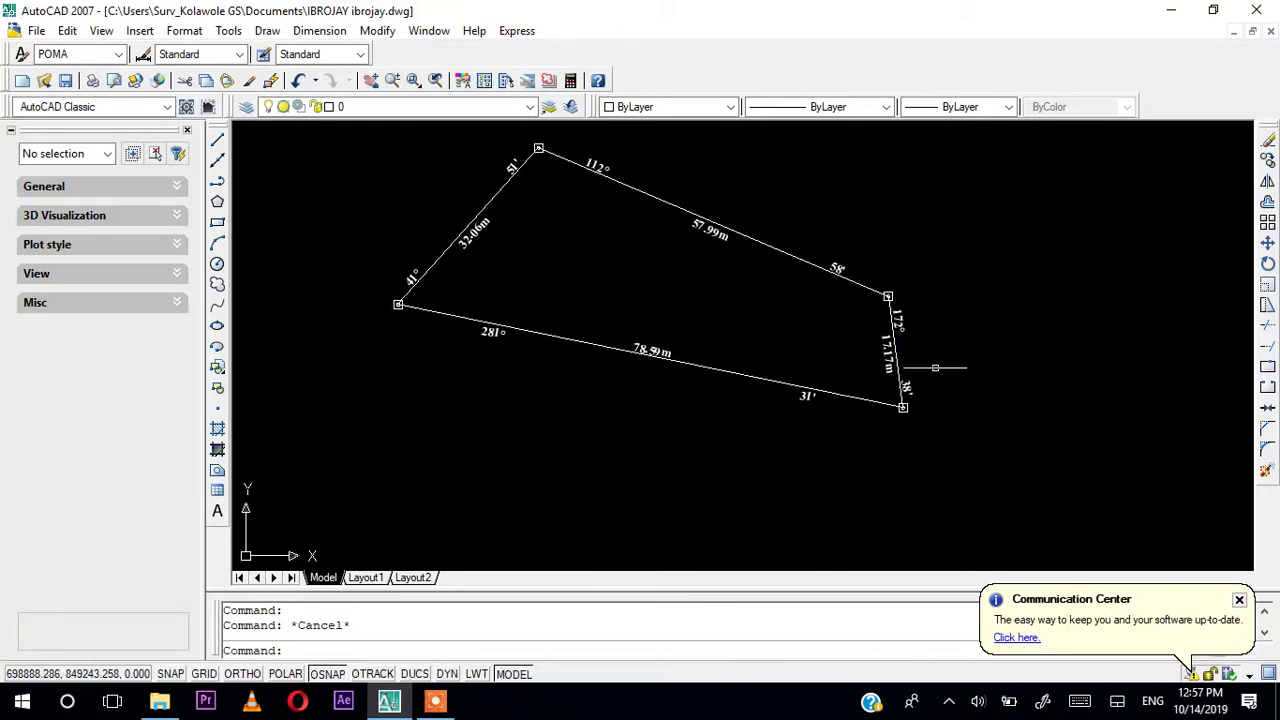
{"action": "scroll", "coordinate": [935, 368], "scroll_direction": "up", "scroll_amount": 5}
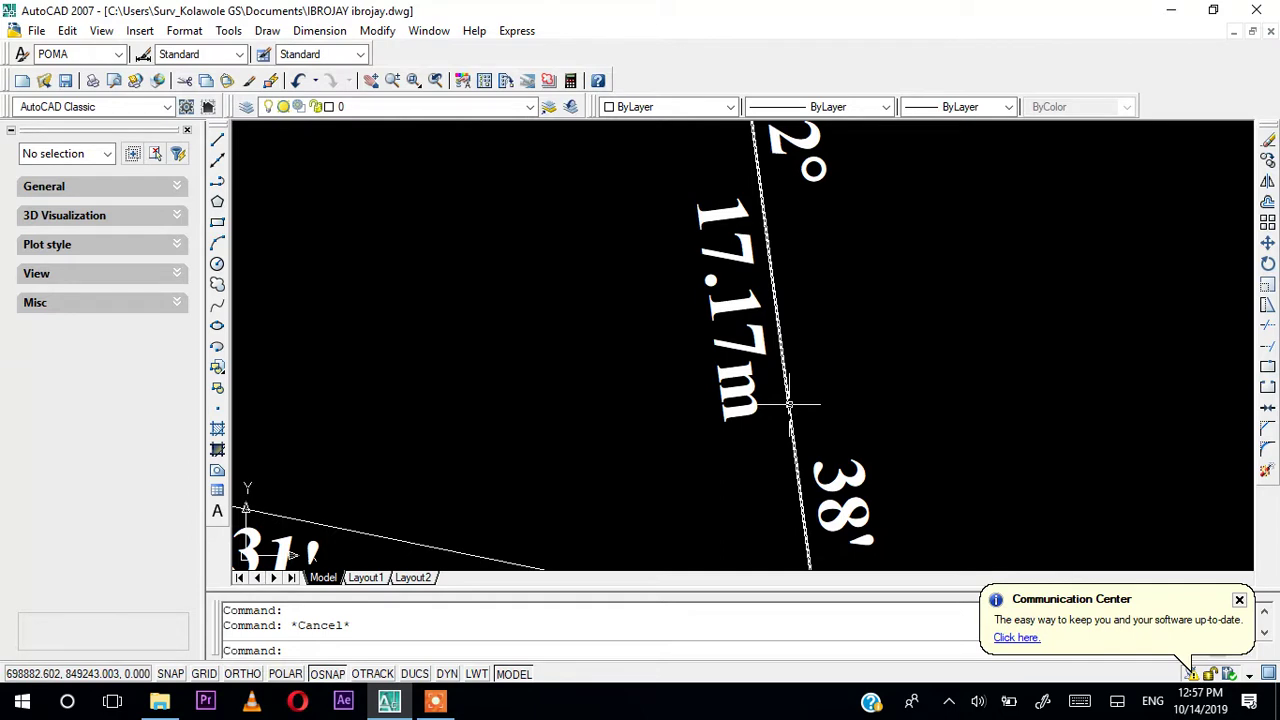
{"action": "left_click", "coordinate": [789, 404]}
{"action": "scroll", "coordinate": [846, 410], "scroll_direction": "down", "scroll_amount": 4}
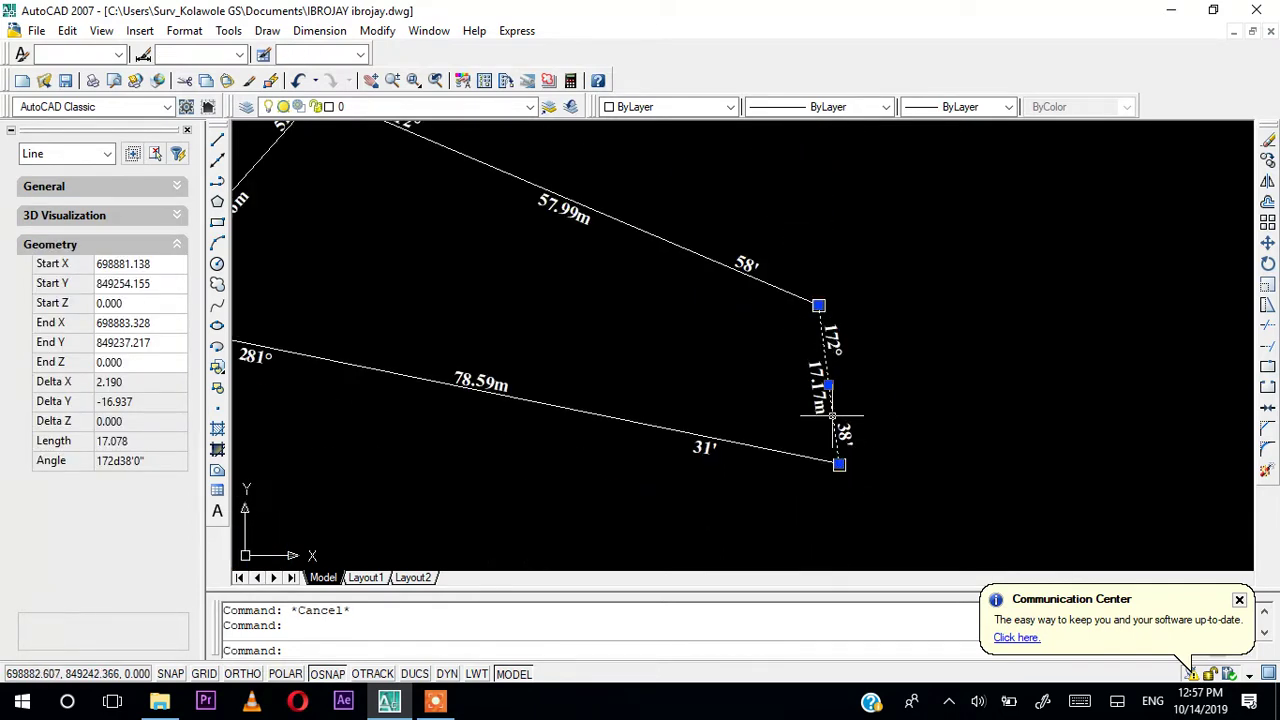
{"action": "scroll", "coordinate": [842, 394], "scroll_direction": "up", "scroll_amount": 4}
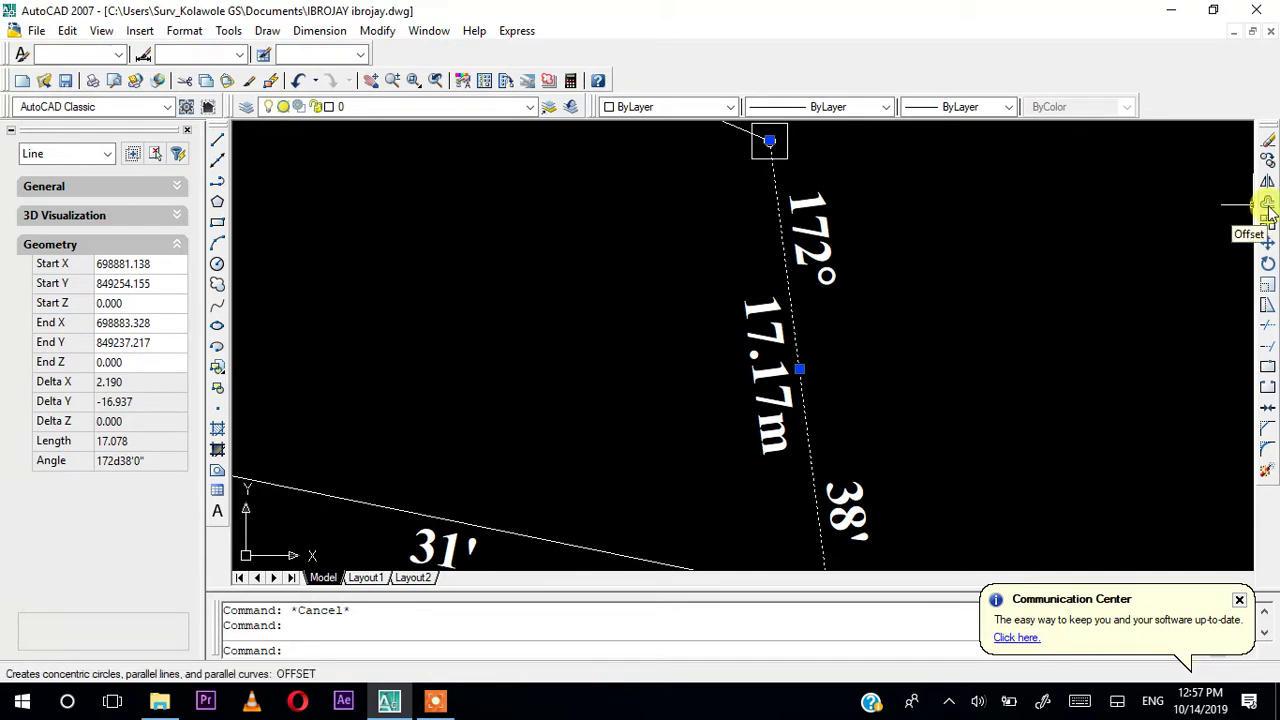
{"action": "left_click", "coordinate": [1267, 204]}
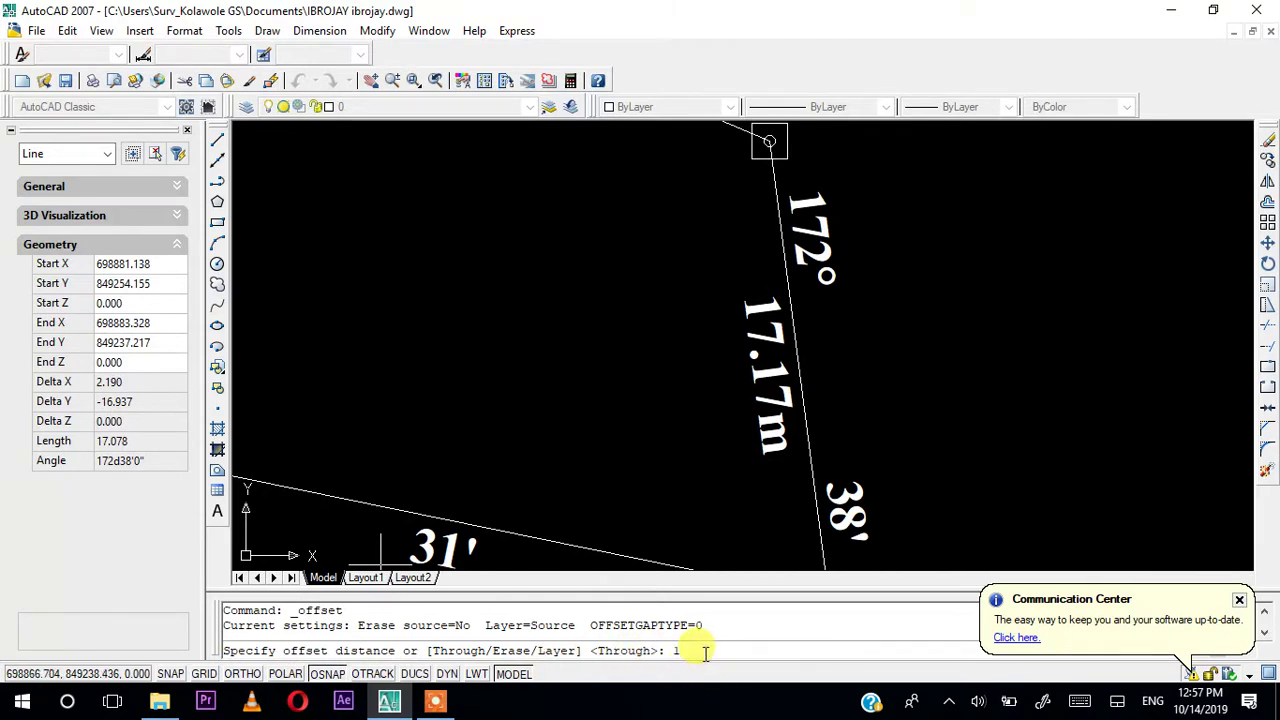
{"action": "key", "text": "Return"}
{"action": "scroll", "coordinate": [795, 371], "scroll_direction": "down", "scroll_amount": 2}
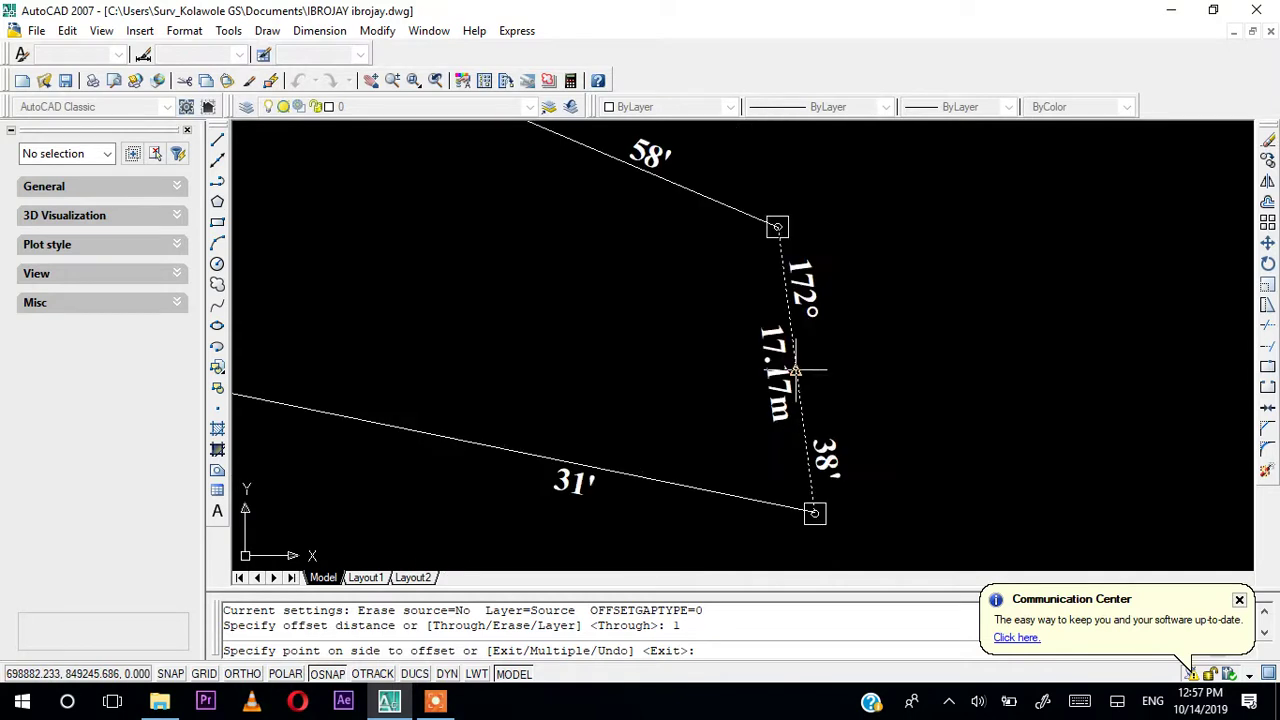
{"action": "scroll", "coordinate": [795, 371], "scroll_direction": "down", "scroll_amount": 3}
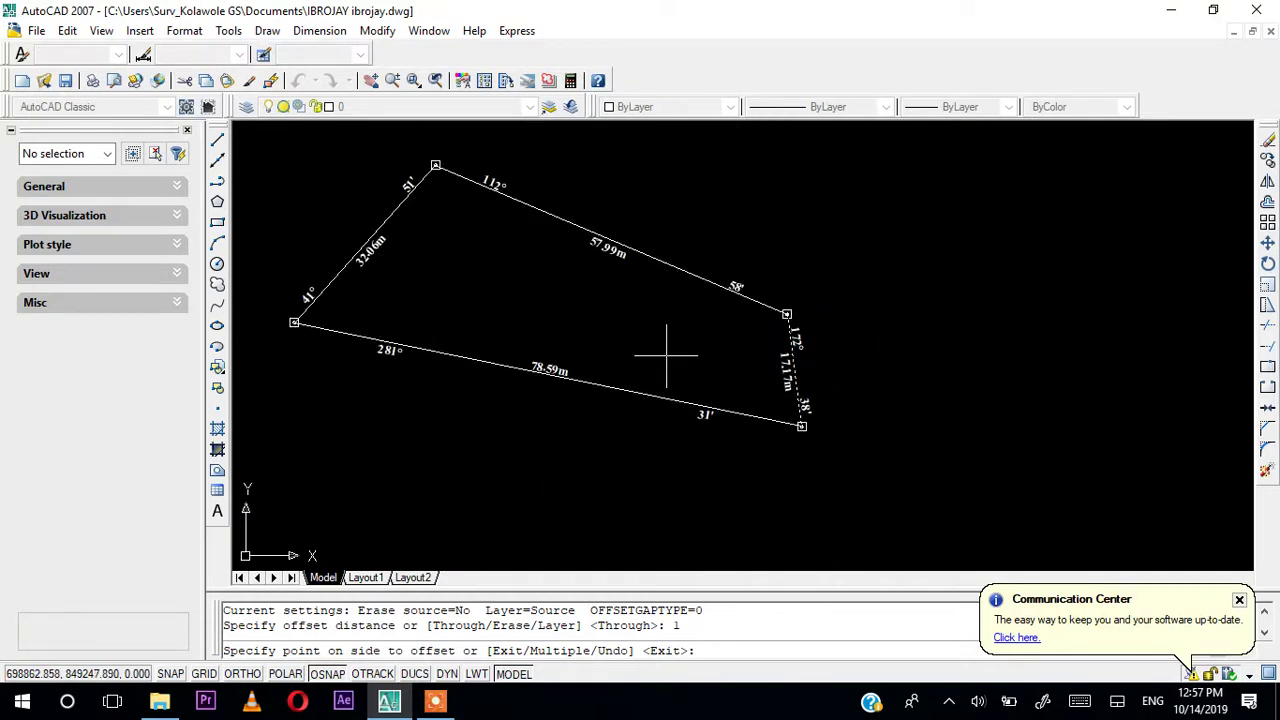
{"action": "left_click", "coordinate": [897, 356]}
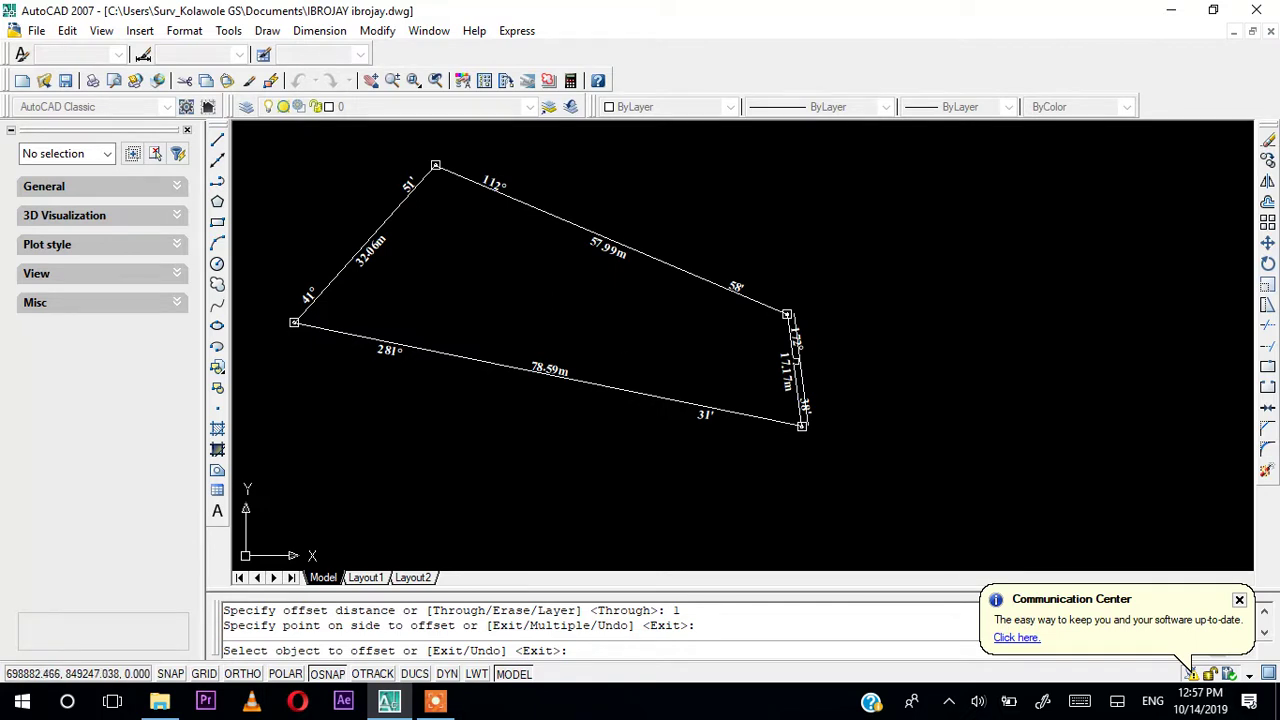
{"action": "scroll", "coordinate": [783, 411], "scroll_direction": "up", "scroll_amount": 8}
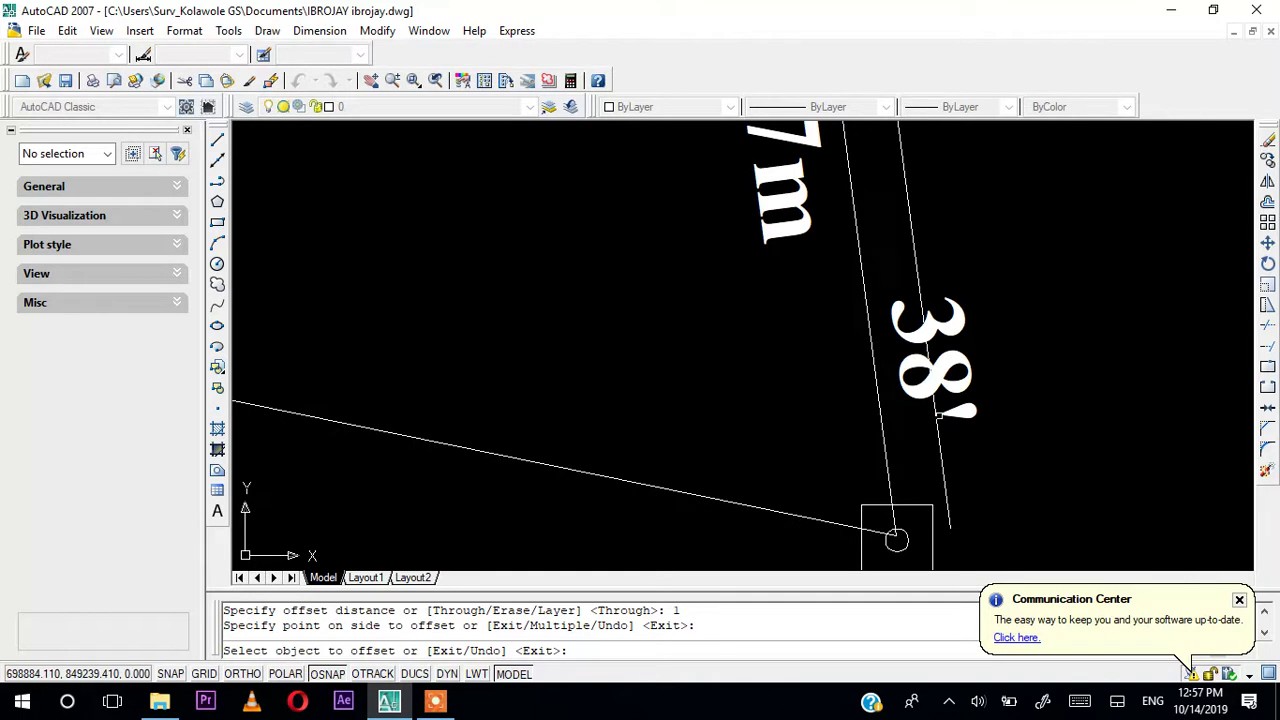
{"action": "key", "text": "Escape"}
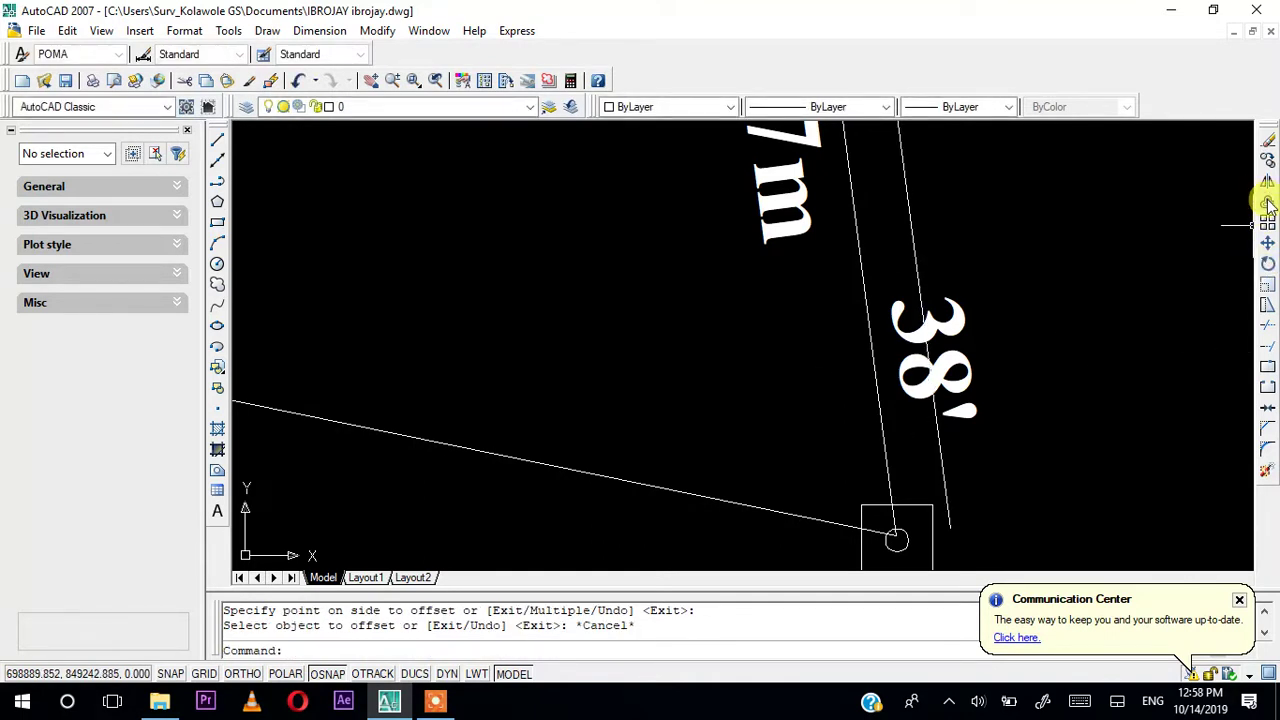
Offset the parallel line just outside the 17.17m boundary a further 10 outward, away from the plot
{"action": "scroll", "coordinate": [986, 337], "scroll_direction": "down", "scroll_amount": 5}
{"action": "scroll", "coordinate": [910, 336], "scroll_direction": "up", "scroll_amount": 2}
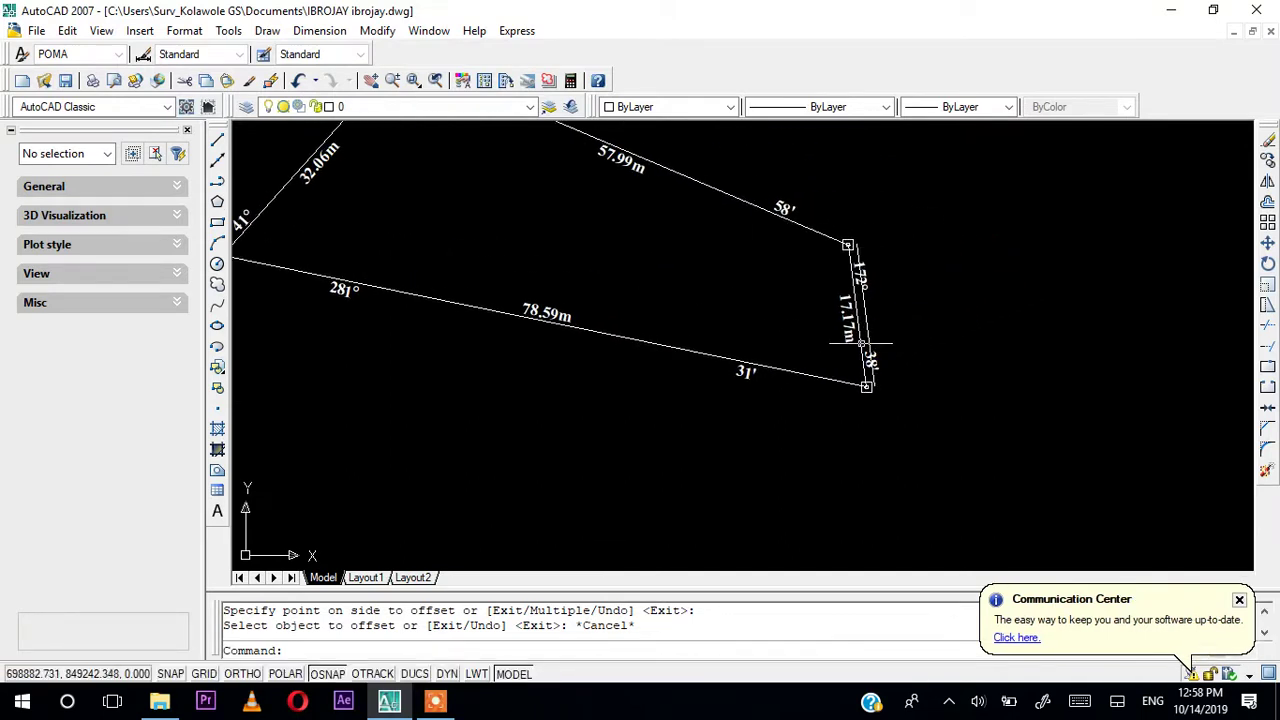
{"action": "mouse_move", "coordinate": [910, 320]}
{"action": "middle_mouse_down"}
{"action": "mouse_move", "coordinate": [877, 340]}
{"action": "mouse_move", "coordinate": [765, 340]}
{"action": "middle_mouse_up"}
{"action": "scroll", "coordinate": [723, 330], "scroll_direction": "up", "scroll_amount": 4}
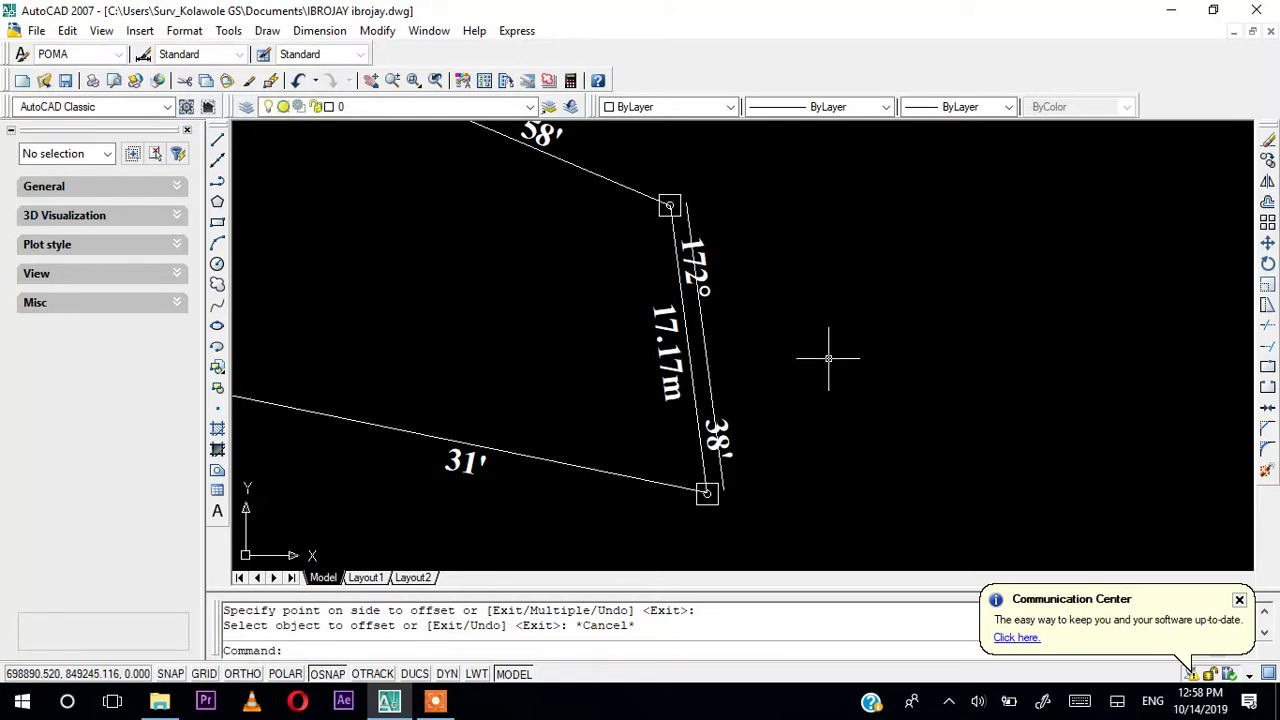
{"action": "left_click", "coordinate": [1267, 201]}
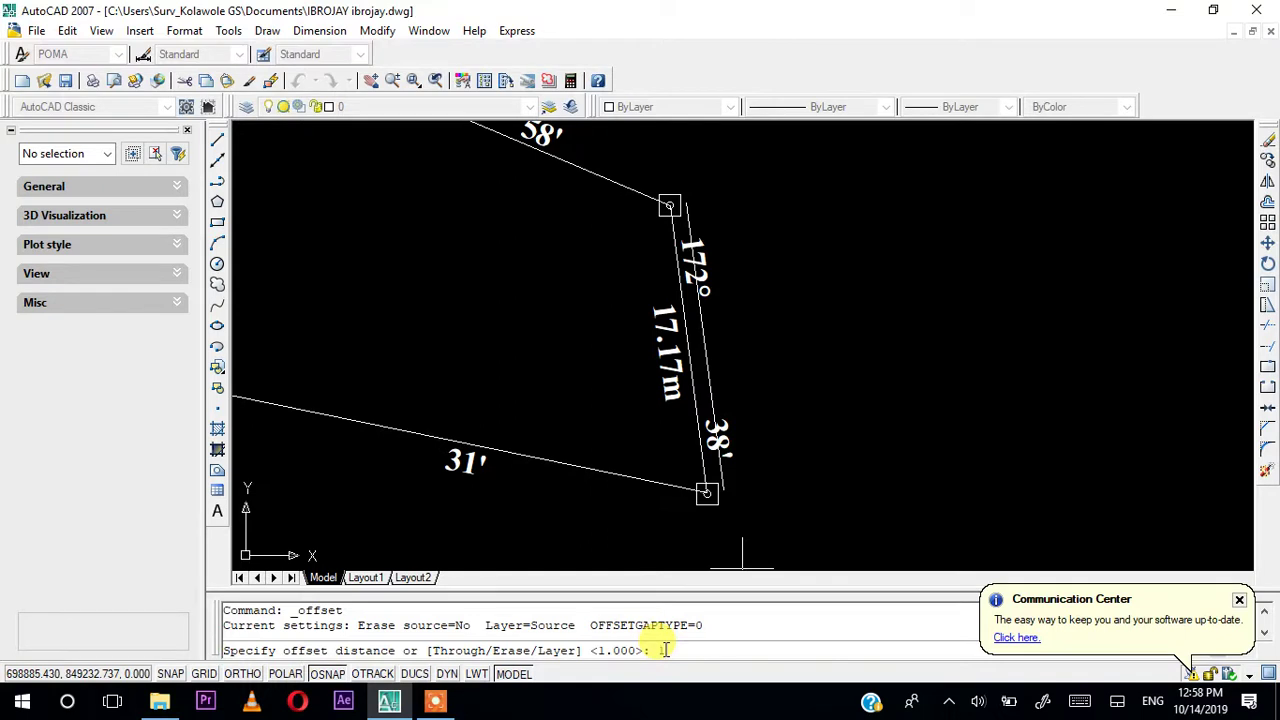
{"action": "type", "text": "10"}
{"action": "key", "text": "Return"}
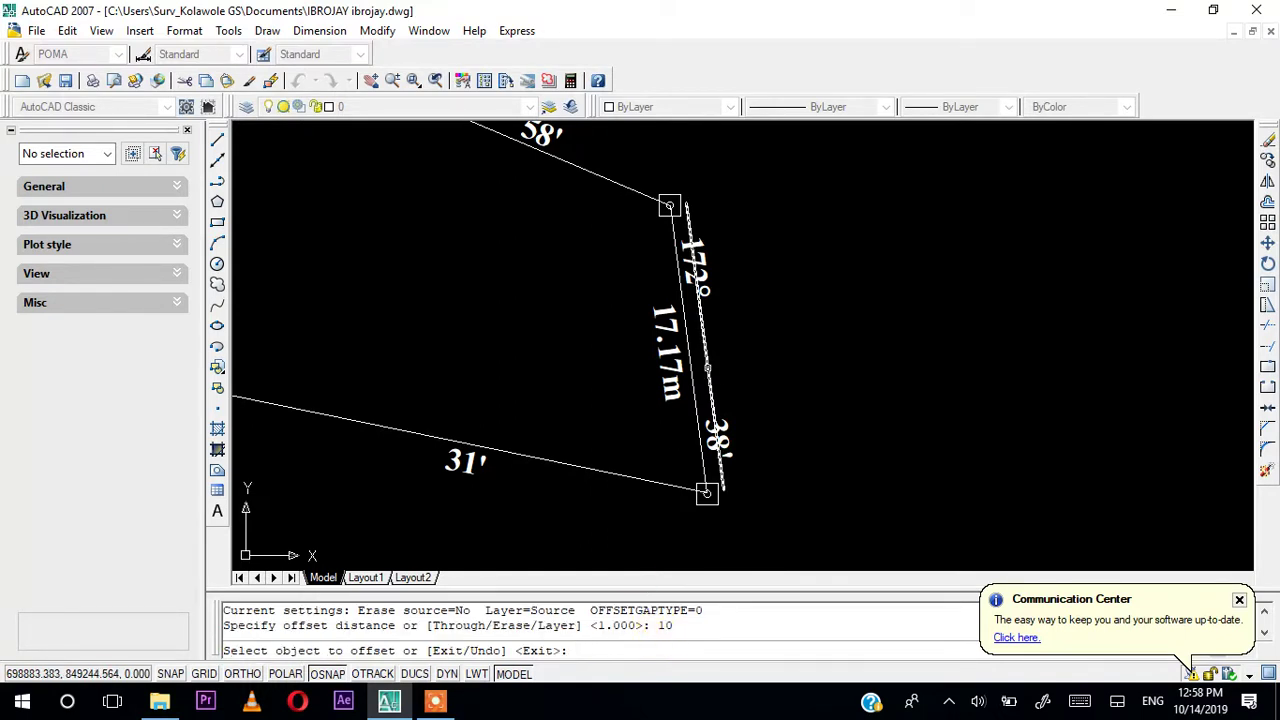
{"action": "left_click", "coordinate": [707, 368]}
{"action": "left_click", "coordinate": [990, 339]}
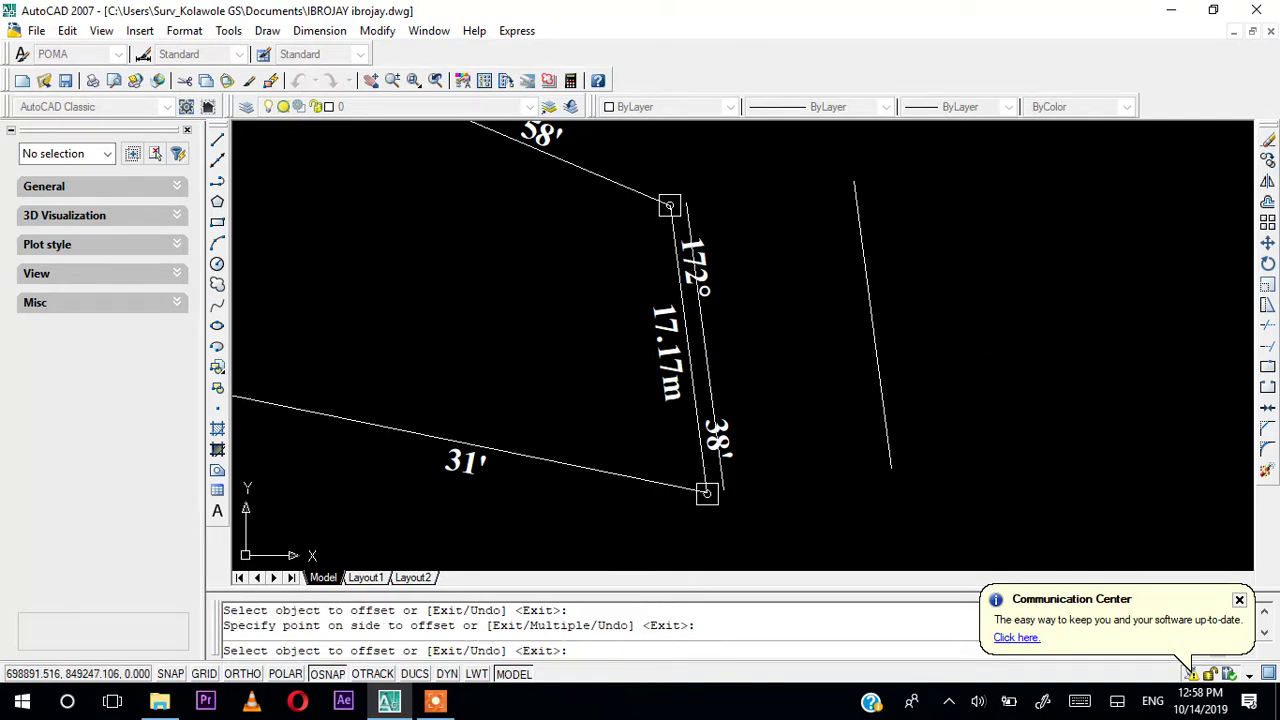
{"action": "scroll", "coordinate": [846, 325], "scroll_direction": "down", "scroll_amount": 5}
{"action": "scroll", "coordinate": [846, 325], "scroll_direction": "up", "scroll_amount": 5}
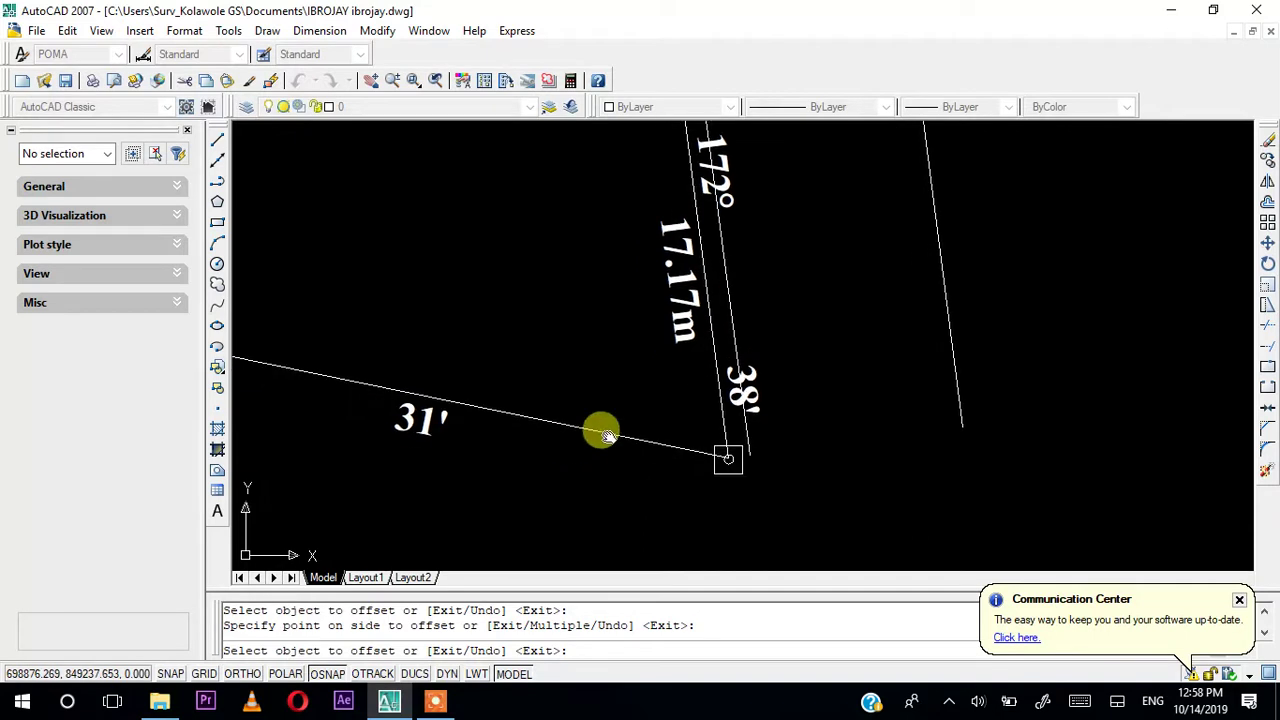
{"action": "middle_click_drag", "start_coordinate": [608, 437], "coordinate": [860, 396]}
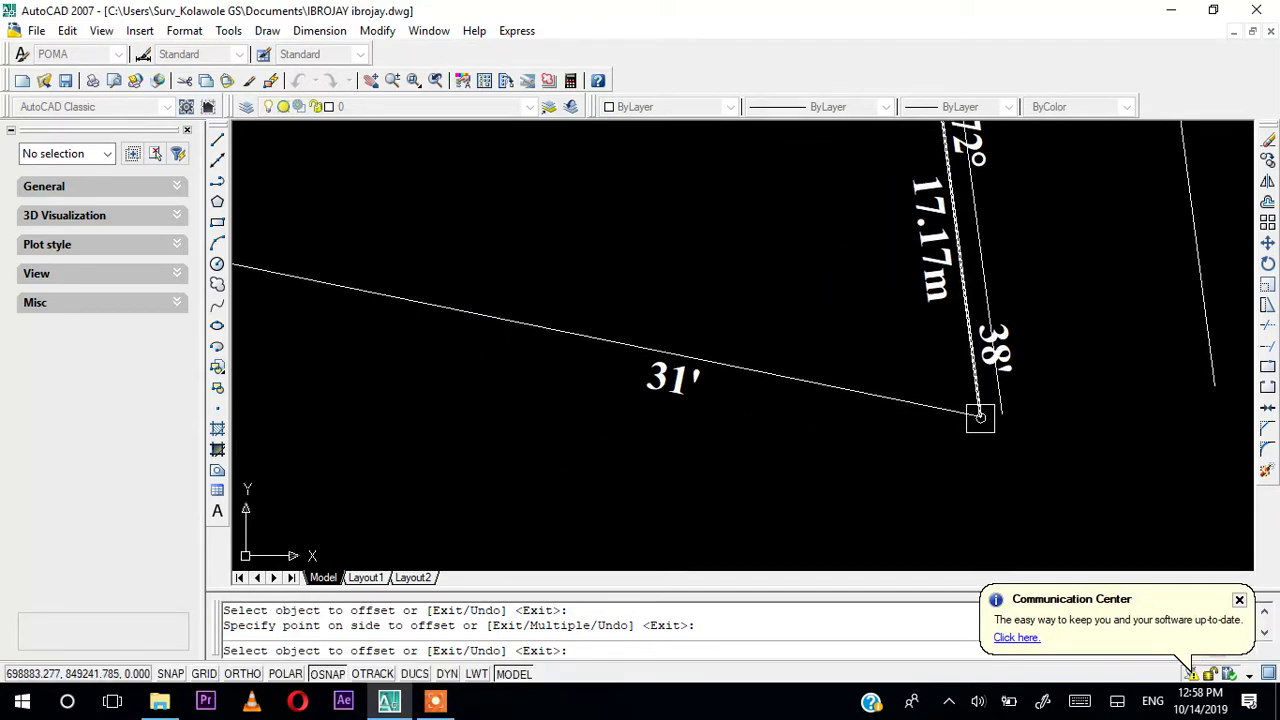
{"action": "key", "text": "Escape"}
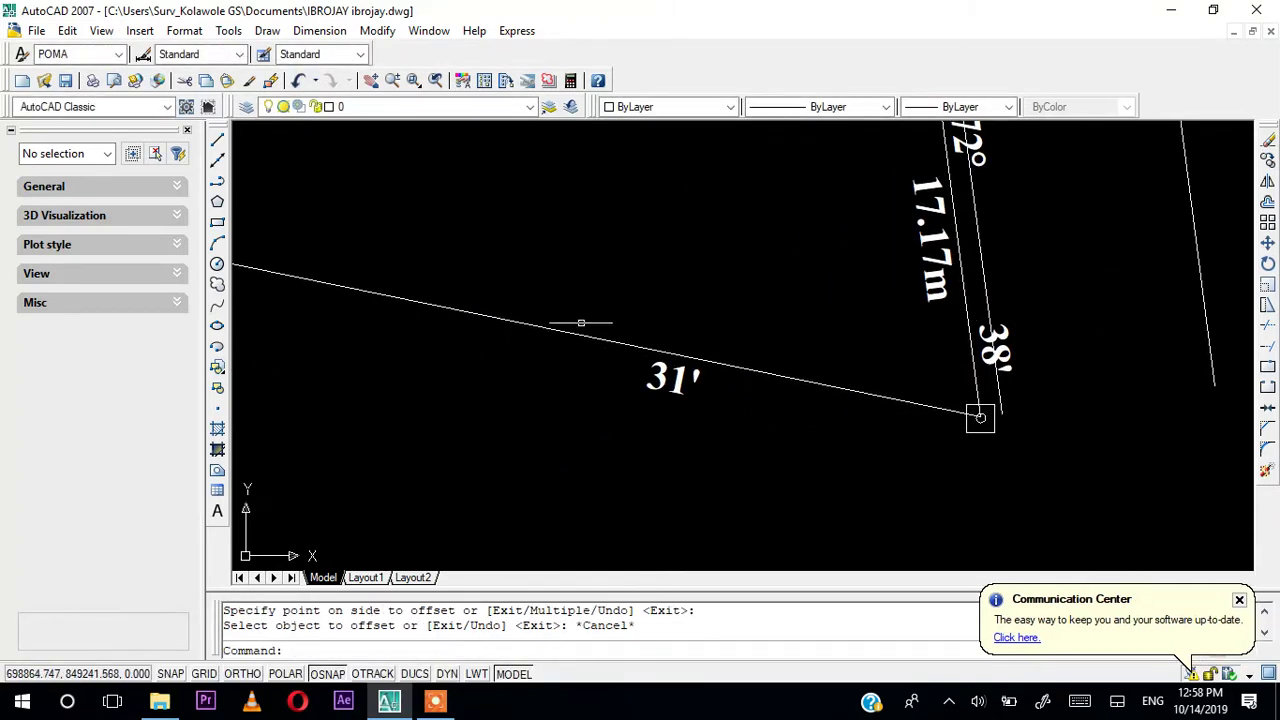
{"action": "left_click", "coordinate": [568, 330]}
{"action": "key", "text": "Escape"}
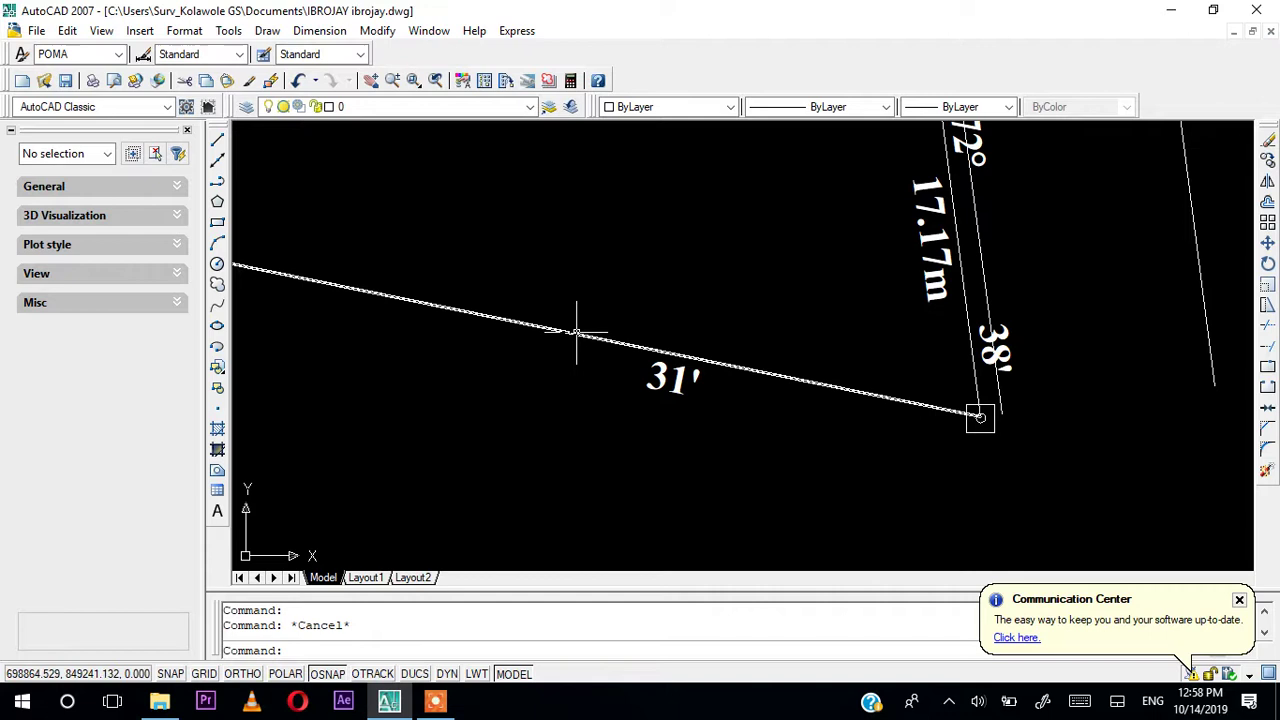
{"action": "left_click", "coordinate": [576, 331]}
{"action": "key", "text": "Escape"}
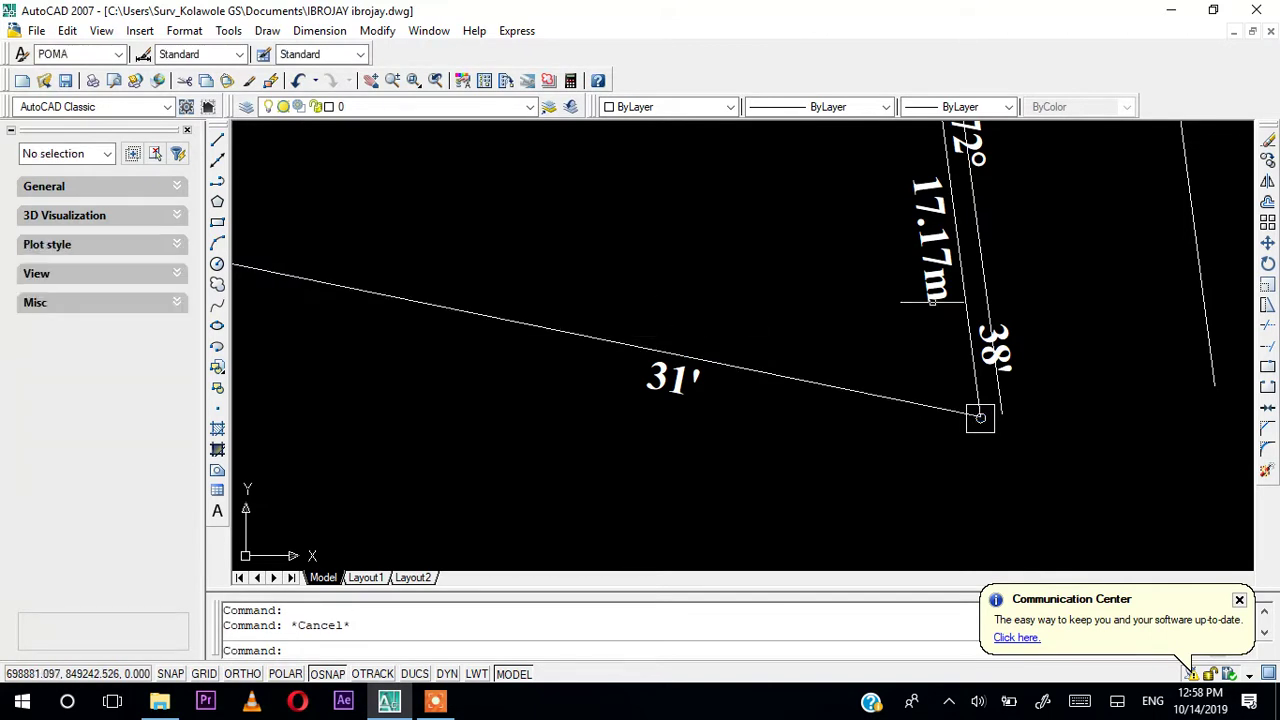
Offset the plot's 78.59m southern boundary line outward by a distance of 1
{"action": "left_click", "coordinate": [1268, 203]}
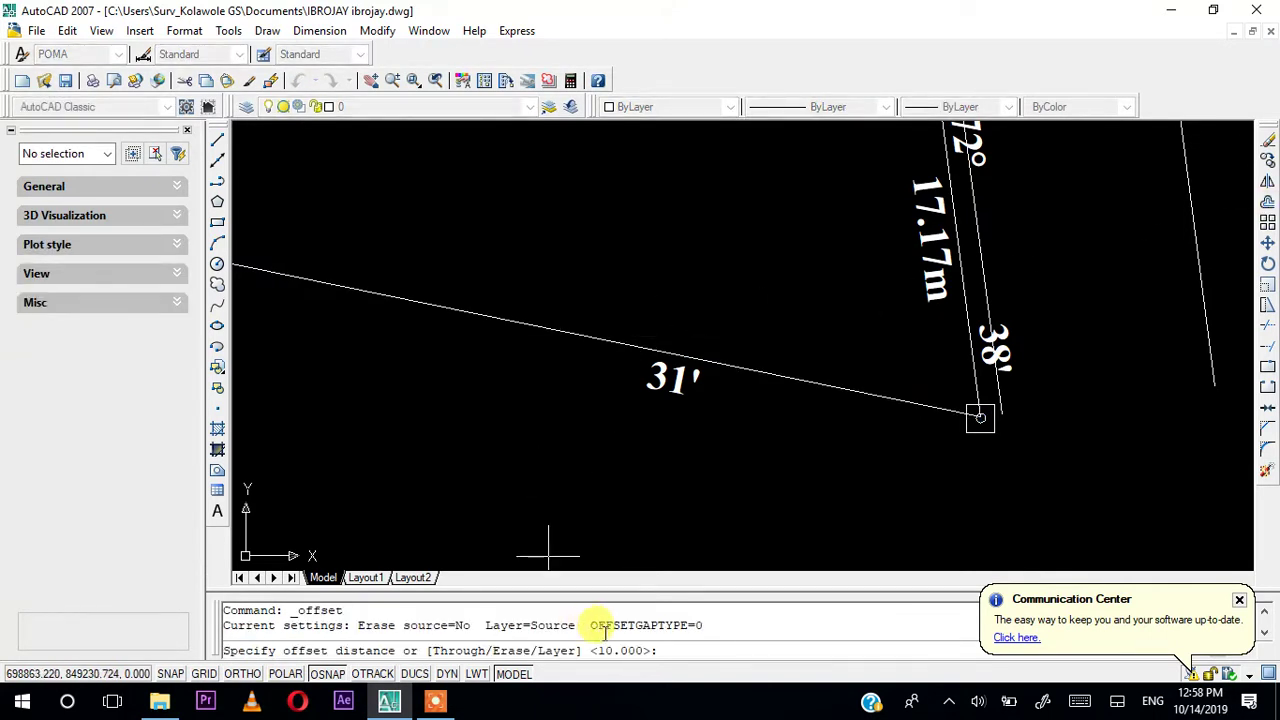
{"action": "type", "text": "1"}
{"action": "key", "text": "Return"}
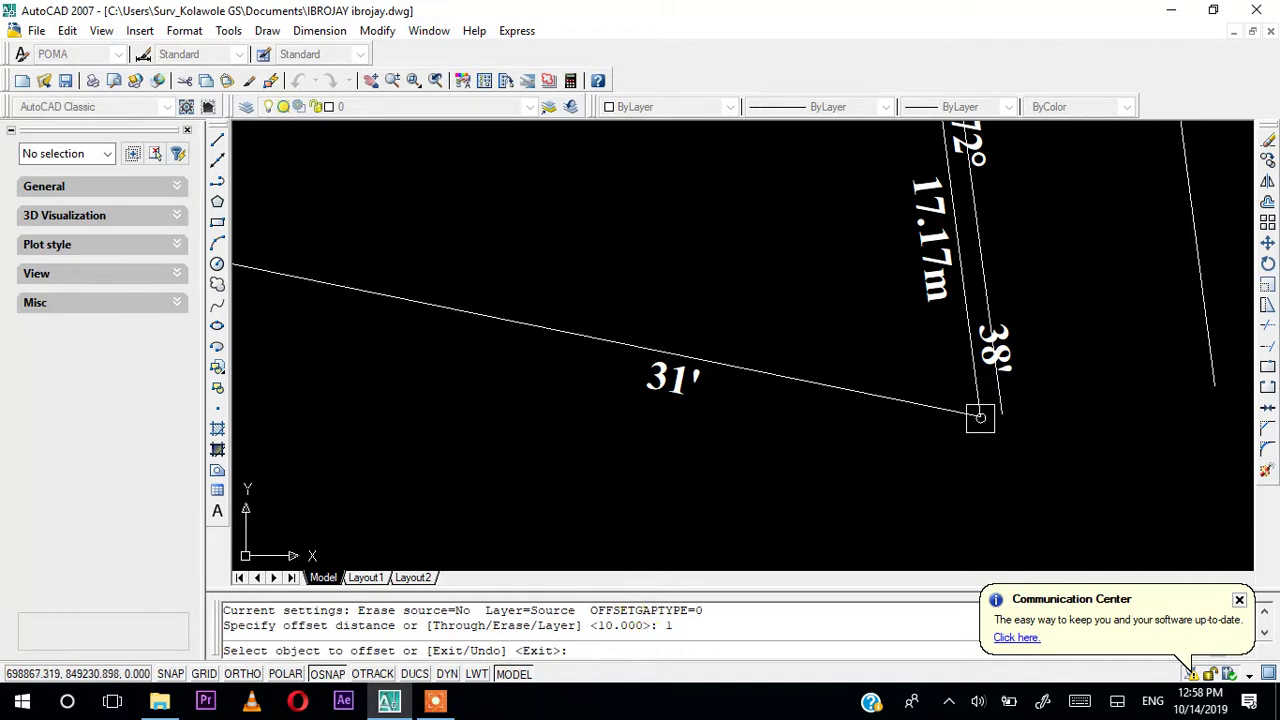
{"action": "left_click", "coordinate": [645, 345]}
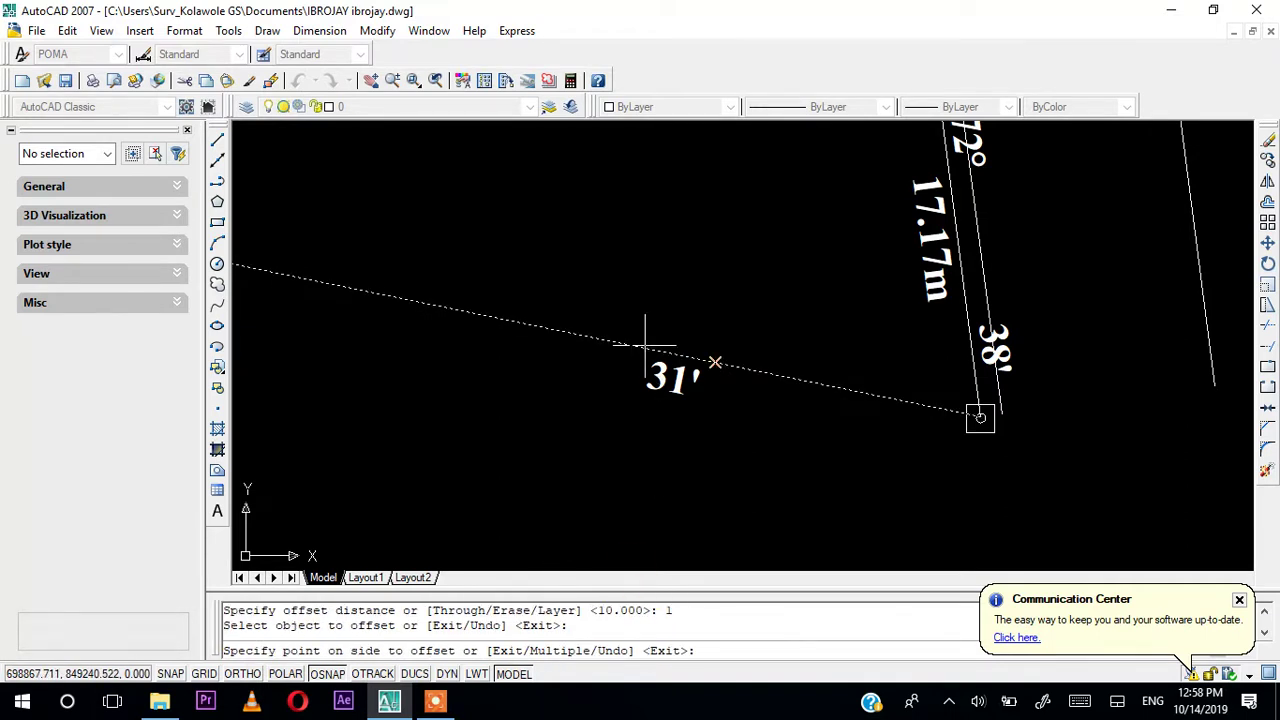
{"action": "left_click", "coordinate": [564, 453]}
{"action": "scroll", "coordinate": [980, 418], "scroll_direction": "down", "scroll_amount": 2}
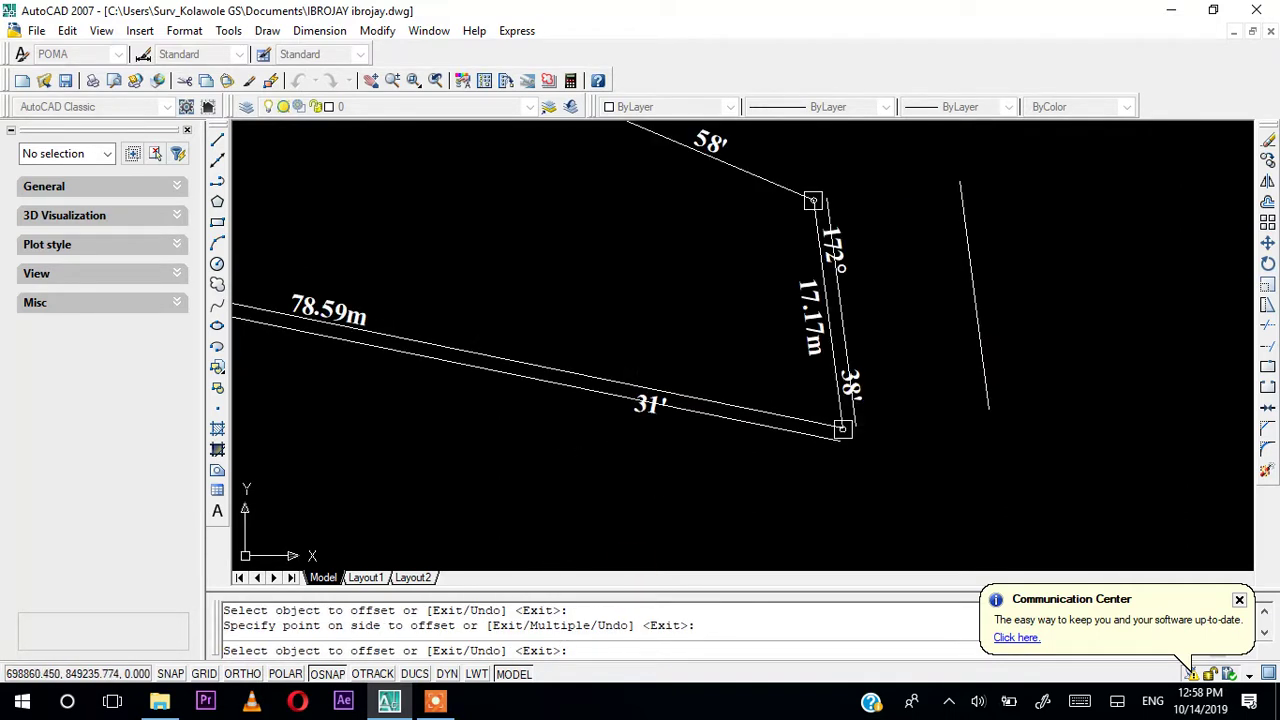
{"action": "key", "text": "Escape"}
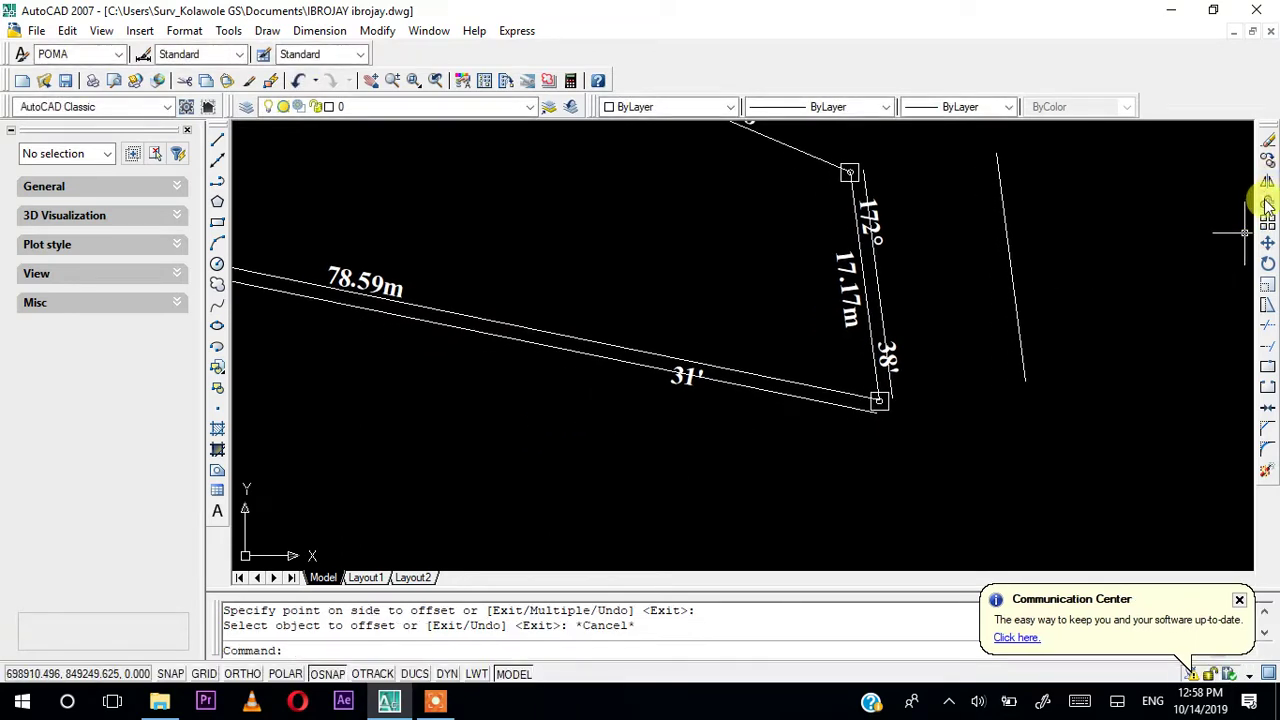
Offset the parallel line just below the 78.59m boundary a further 10 outward, away from the plot
{"action": "left_click", "coordinate": [1267, 201]}
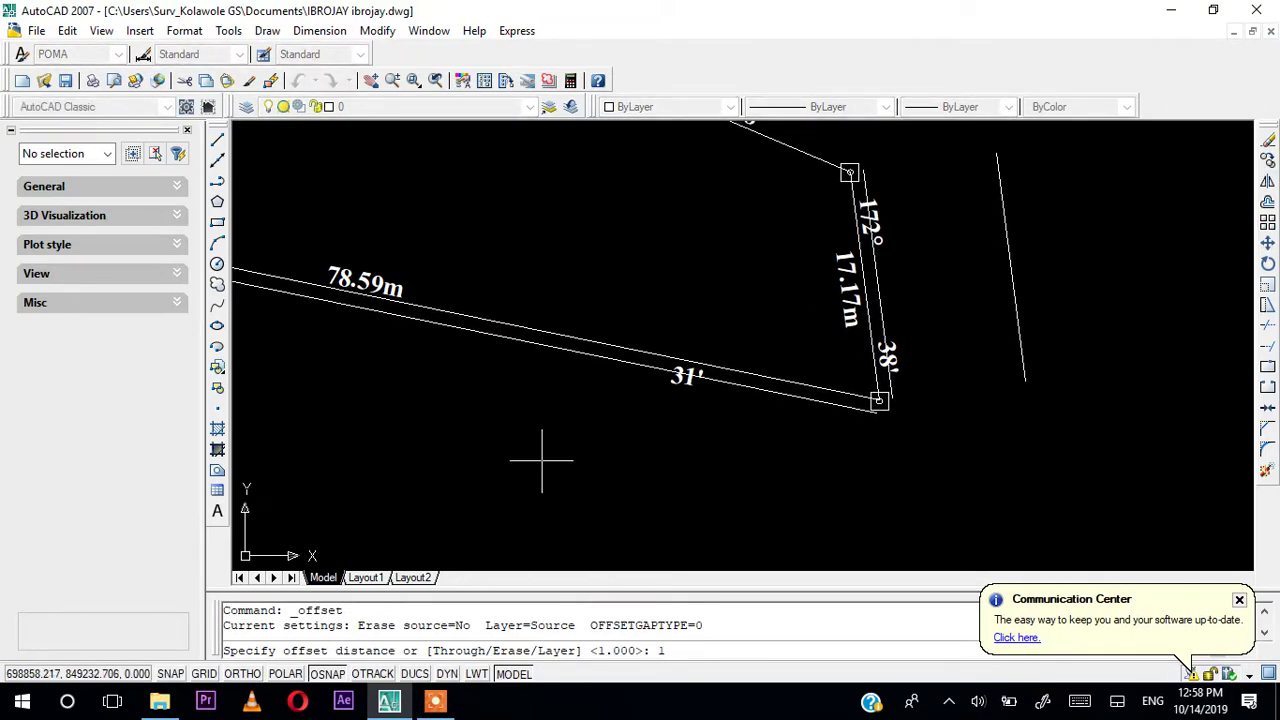
{"action": "key", "text": "Return"}
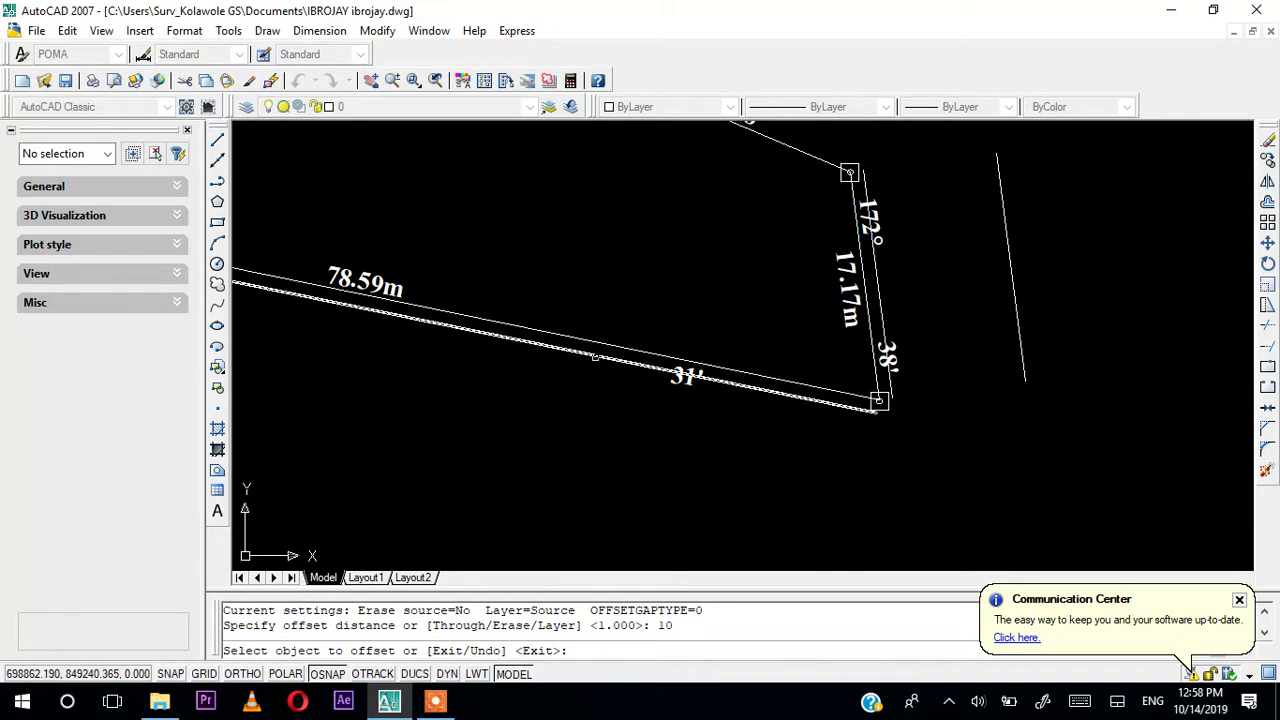
{"action": "left_click", "coordinate": [595, 354]}
{"action": "left_click", "coordinate": [549, 443]}
{"action": "scroll", "coordinate": [549, 443], "scroll_direction": "down", "scroll_amount": 3}
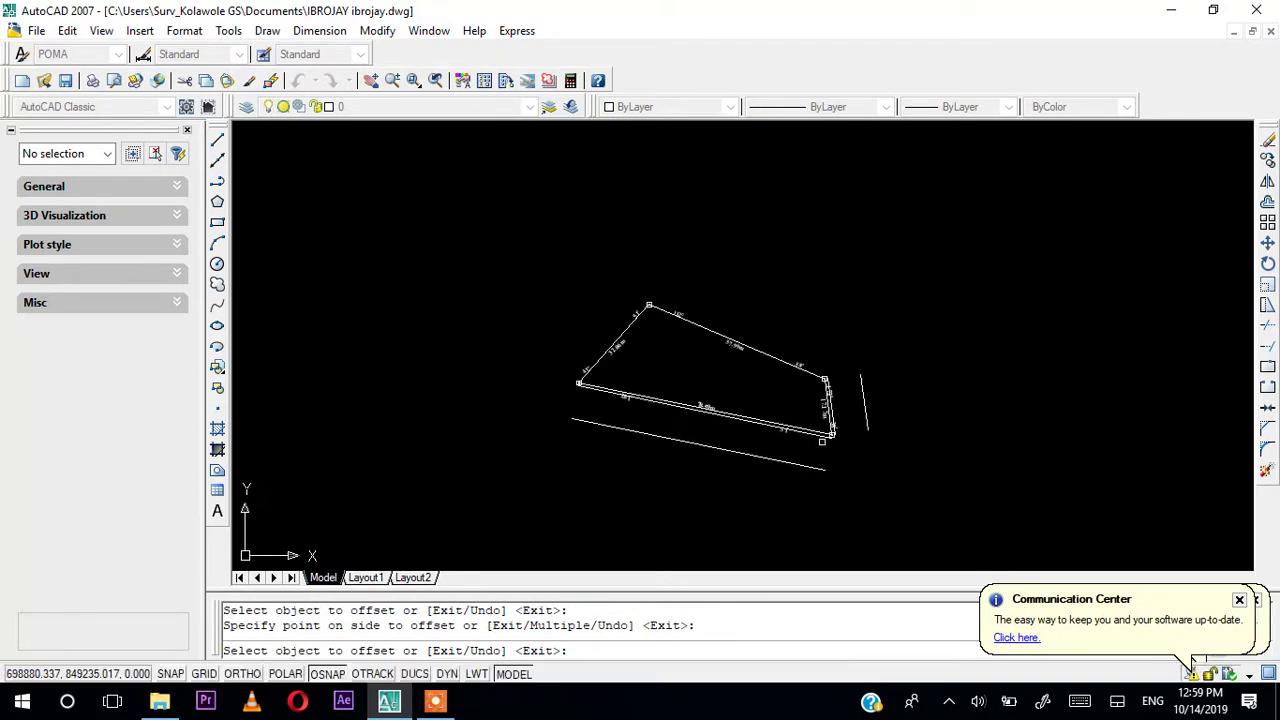
{"action": "key", "text": "Escape"}
Examine the ends of the offset lines around the plot's southeast corner
{"action": "scroll", "coordinate": [729, 459], "scroll_direction": "up", "scroll_amount": 5}
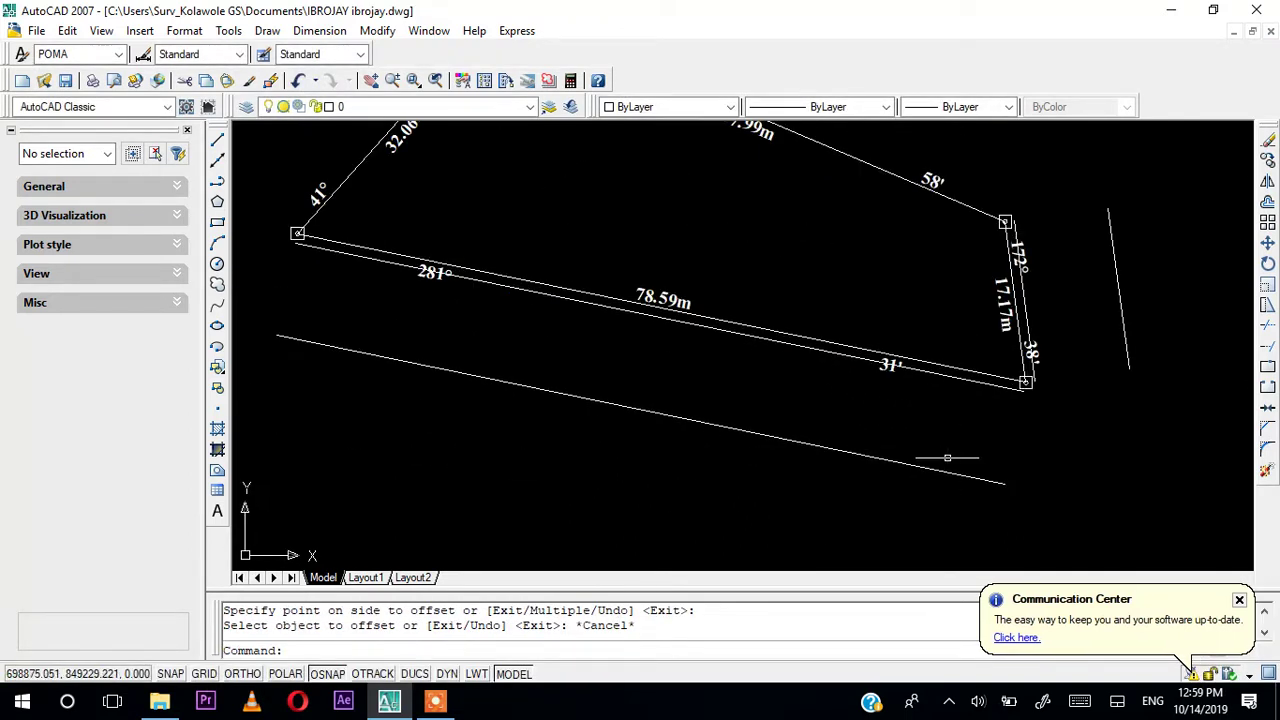
{"action": "middle_click_drag", "start_coordinate": [947, 458], "coordinate": [693, 417]}
{"action": "middle_click_drag", "start_coordinate": [814, 434], "coordinate": [763, 380]}
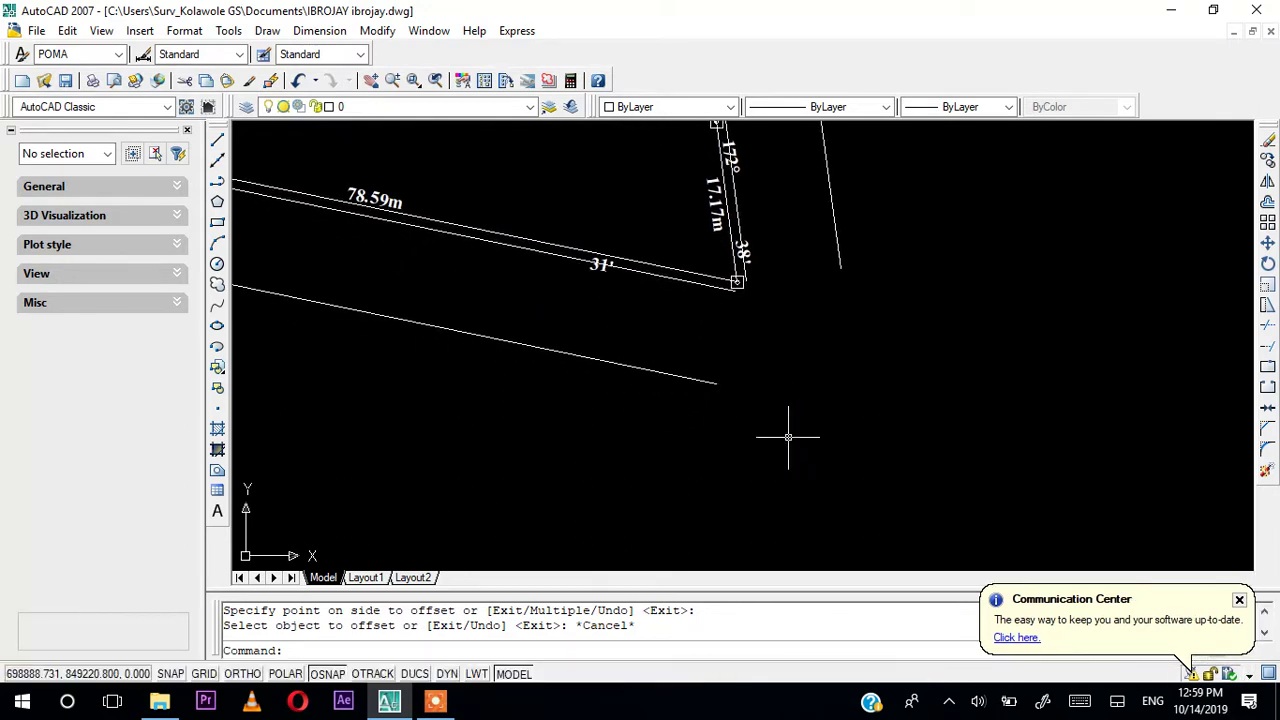
{"action": "middle_click_drag", "start_coordinate": [788, 437], "coordinate": [786, 417]}
{"action": "scroll", "coordinate": [785, 416], "scroll_direction": "up", "scroll_amount": 1}
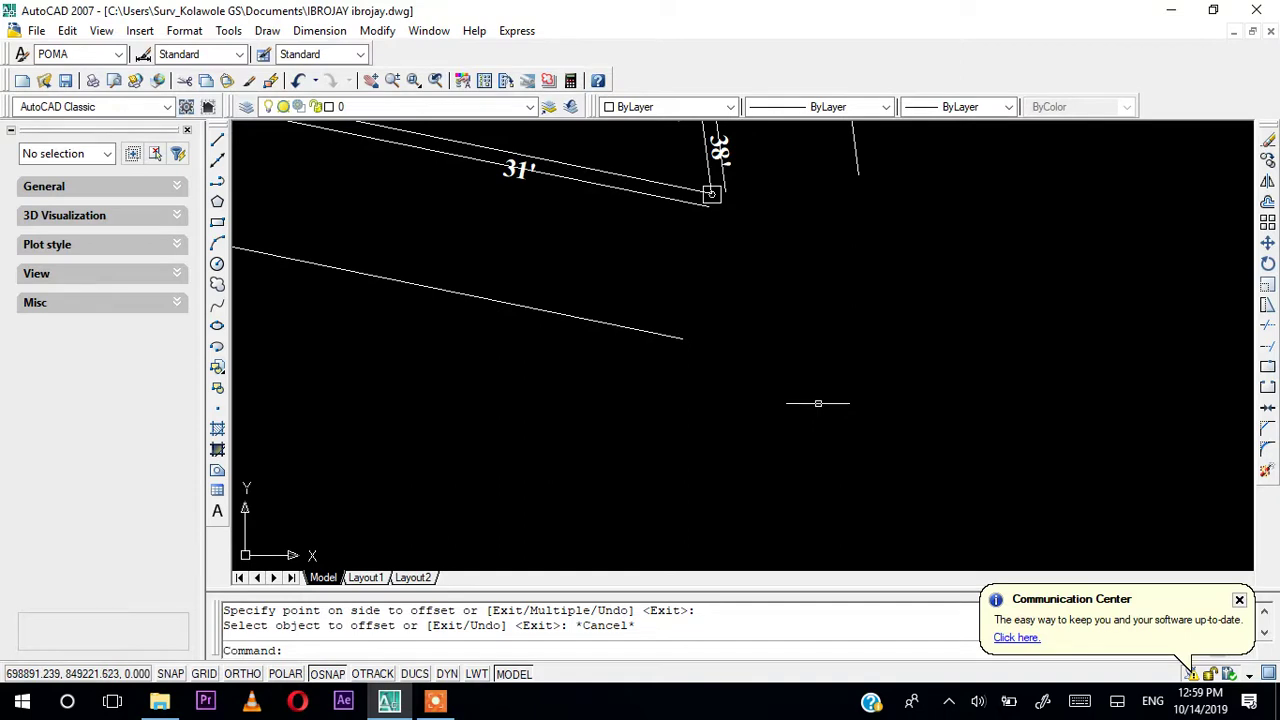
{"action": "scroll", "coordinate": [823, 451], "scroll_direction": "down", "scroll_amount": 4}
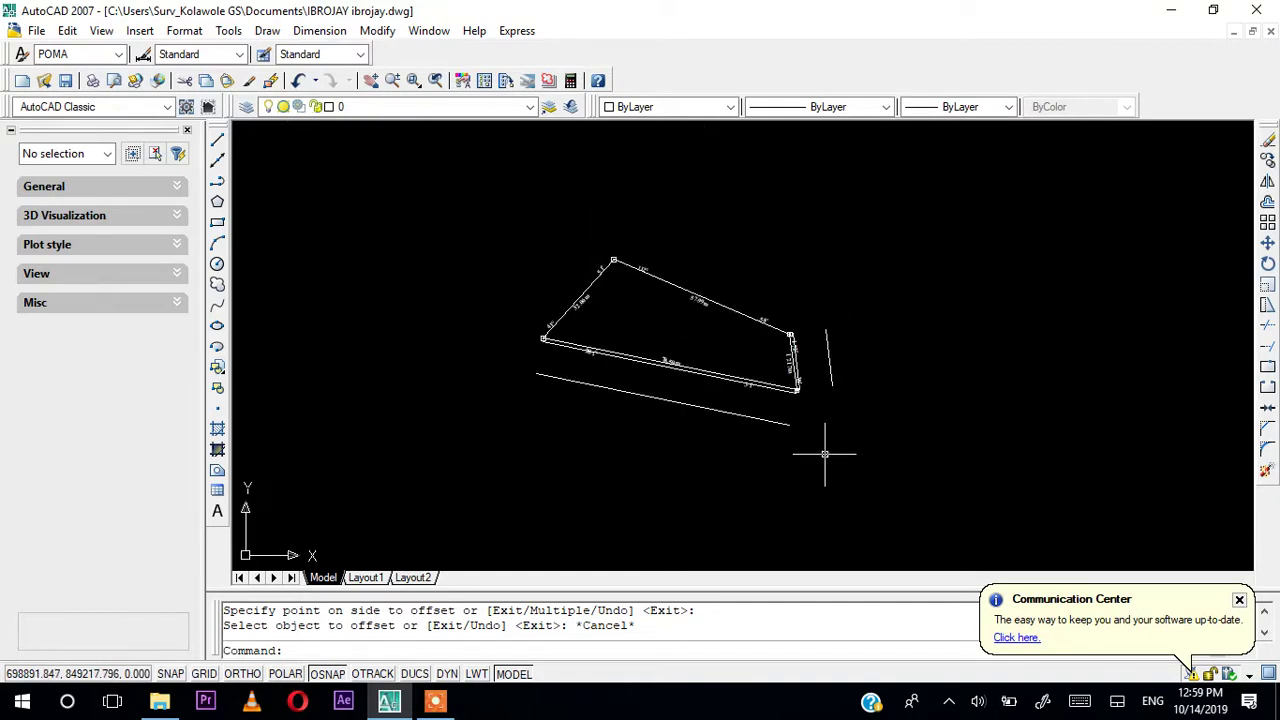
{"action": "middle_click_drag", "start_coordinate": [824, 453], "coordinate": [767, 385]}
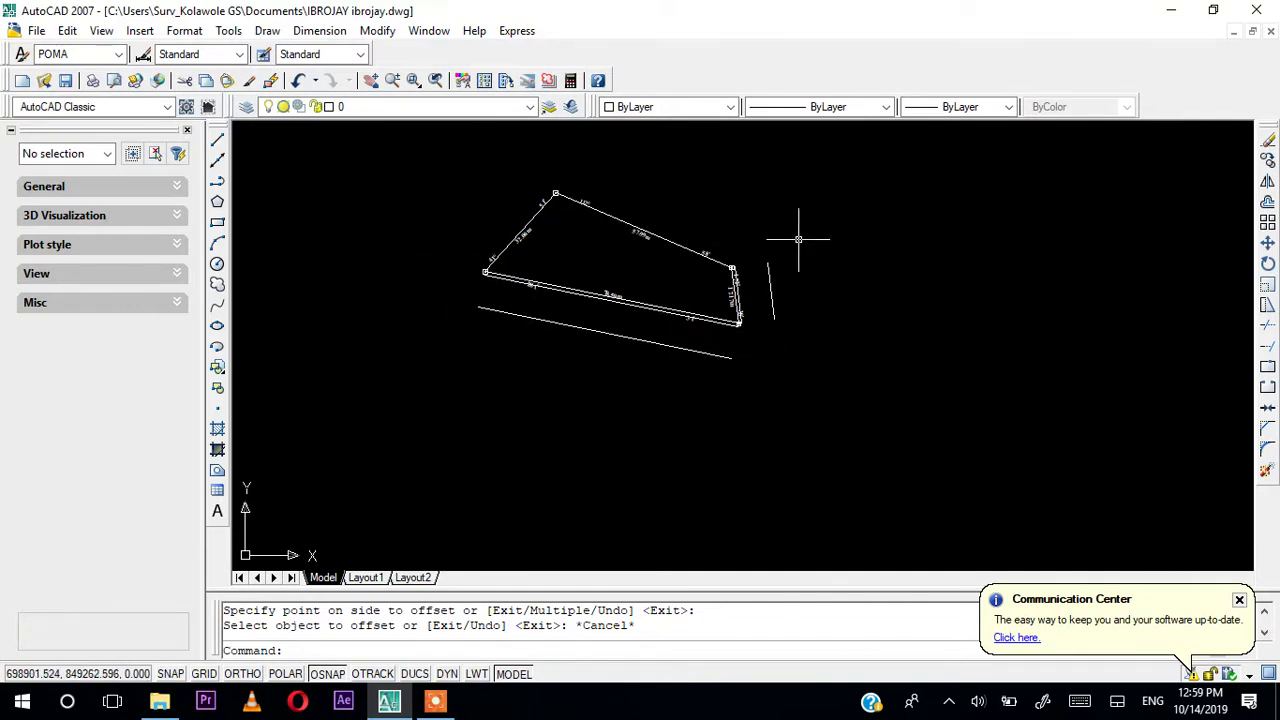
{"action": "scroll", "coordinate": [738, 318], "scroll_direction": "up", "scroll_amount": 5}
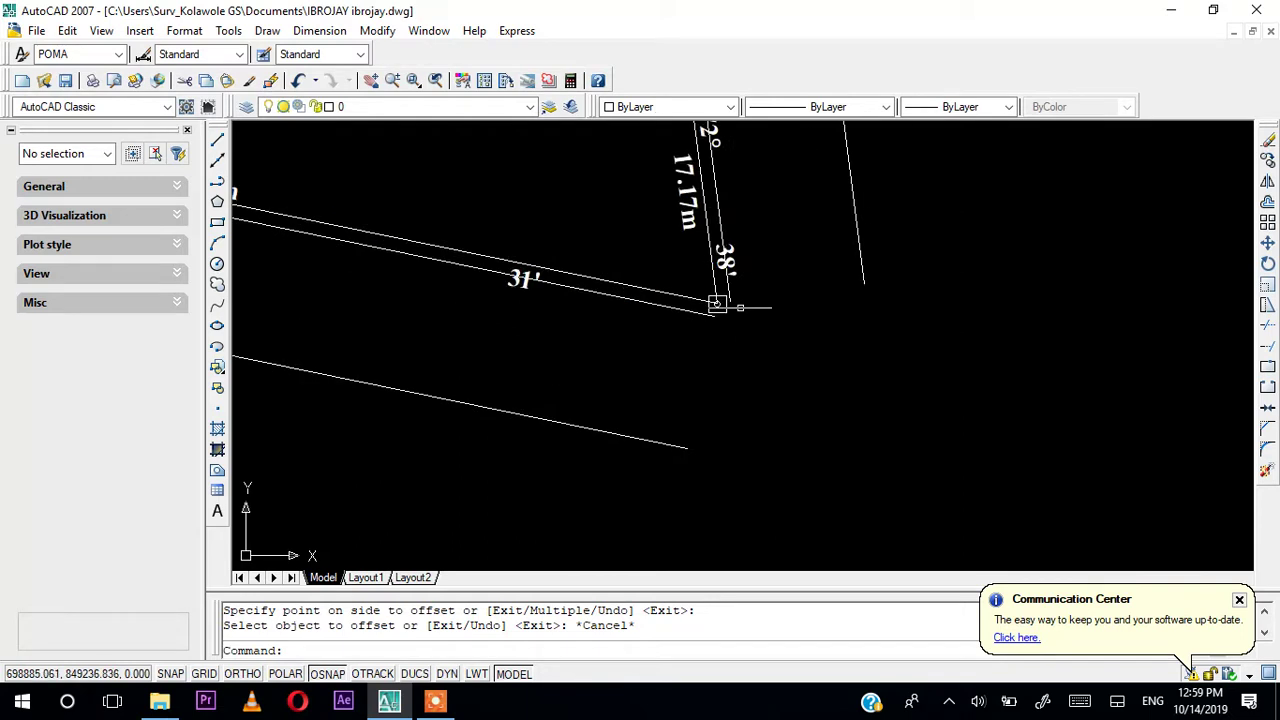
Draw a temporary line about 49 long, nearly horizontal, below the plot's southeast corner, spanning beneath both eastern parallel lines
{"action": "scroll", "coordinate": [717, 304], "scroll_direction": "up", "scroll_amount": 1}
{"action": "scroll", "coordinate": [705, 298], "scroll_direction": "down", "scroll_amount": 6}
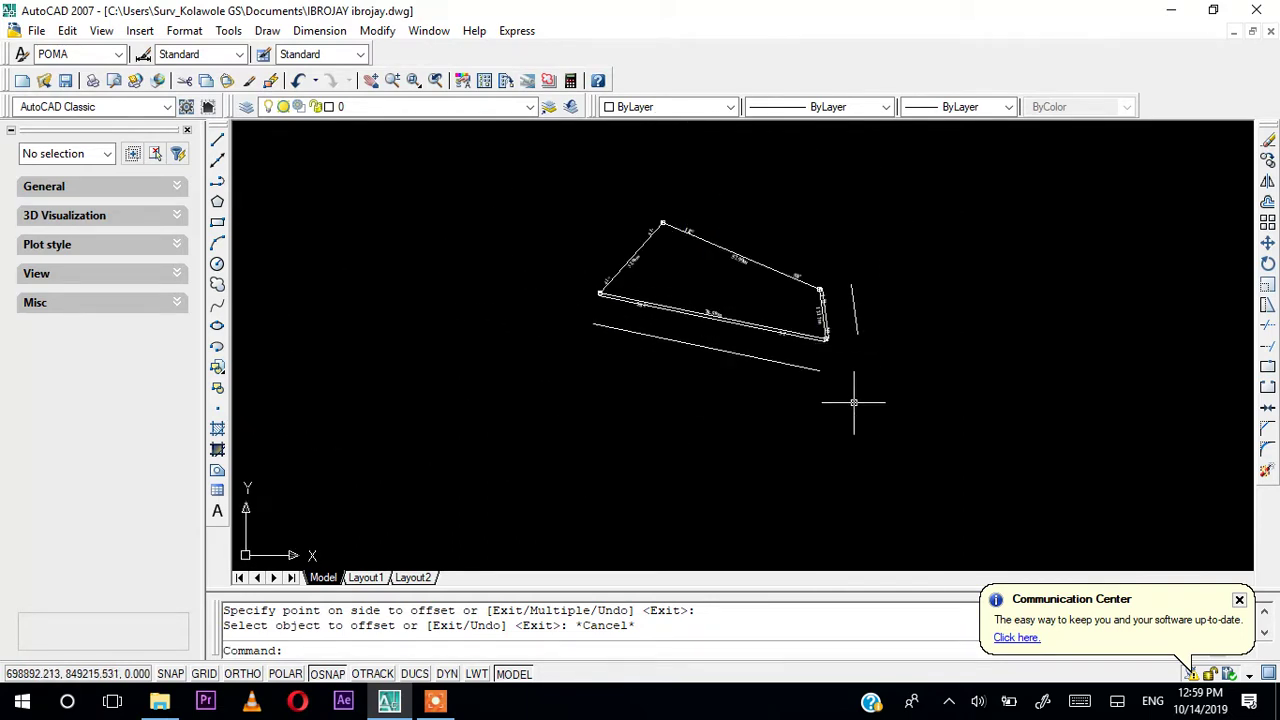
{"action": "type", "text": "L"}
{"action": "key", "text": "Return"}
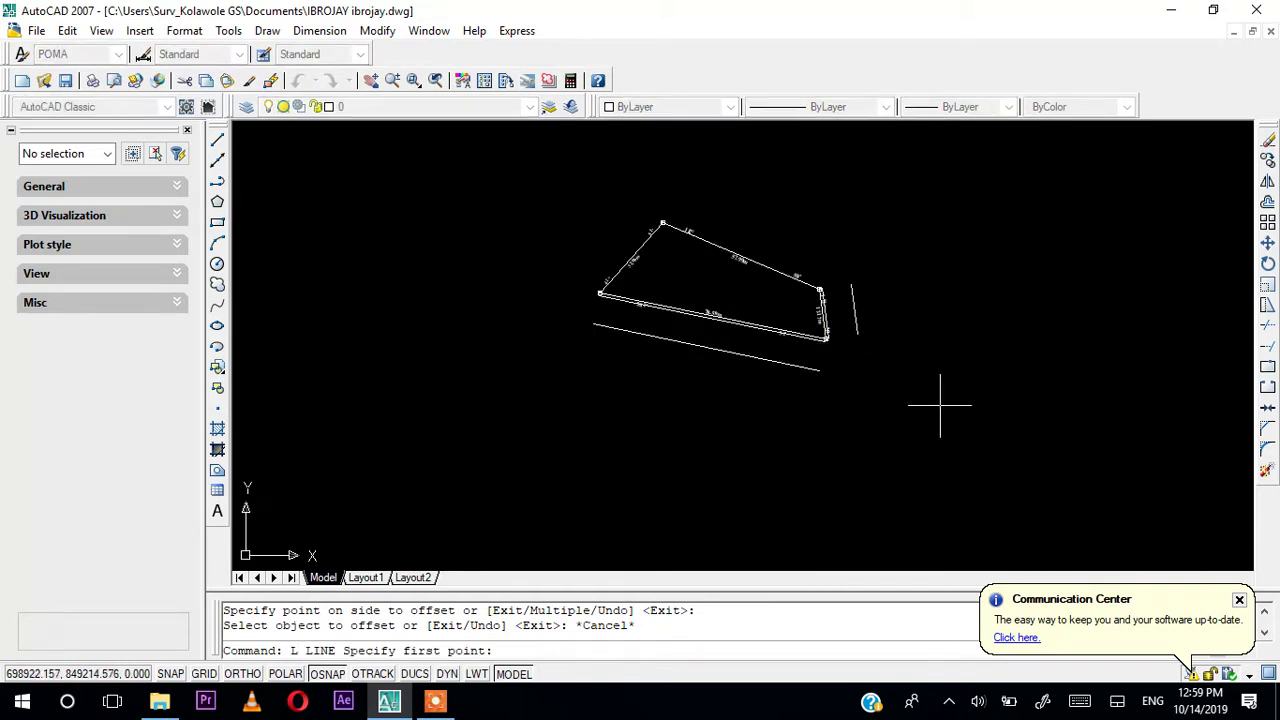
{"action": "left_click", "coordinate": [221, 148]}
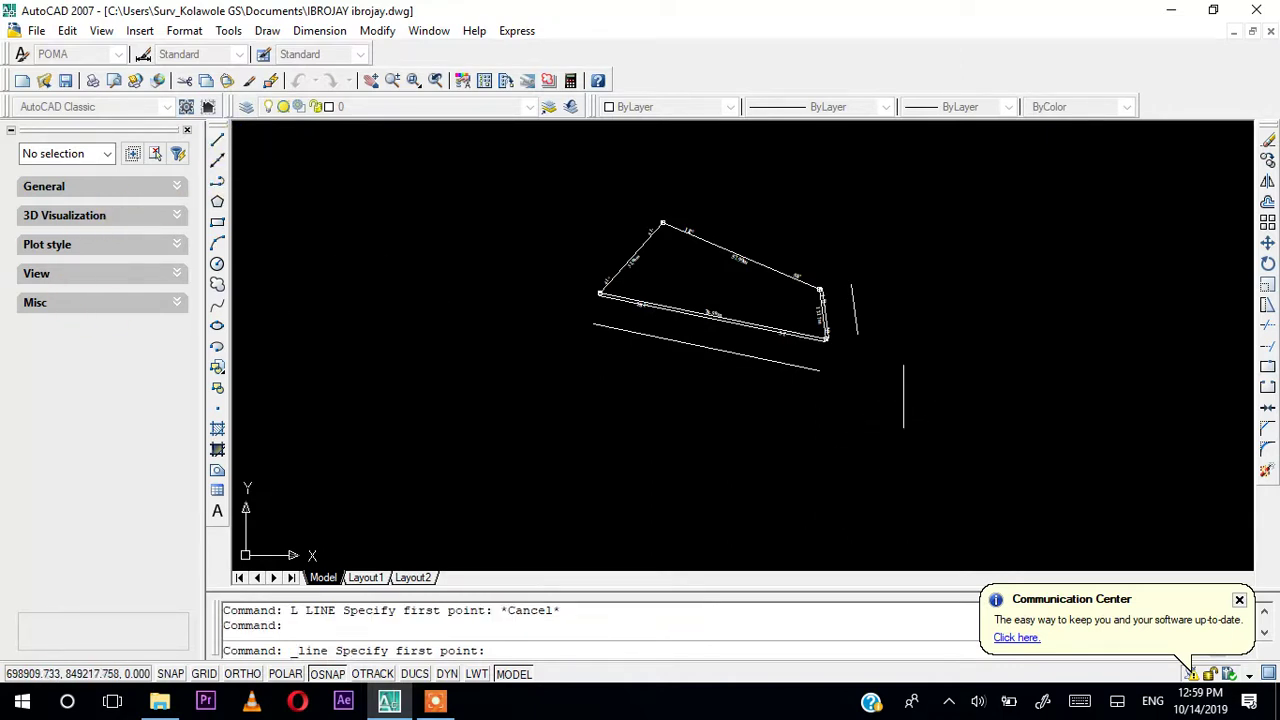
{"action": "left_click", "coordinate": [915, 398]}
{"action": "left_click", "coordinate": [773, 404]}
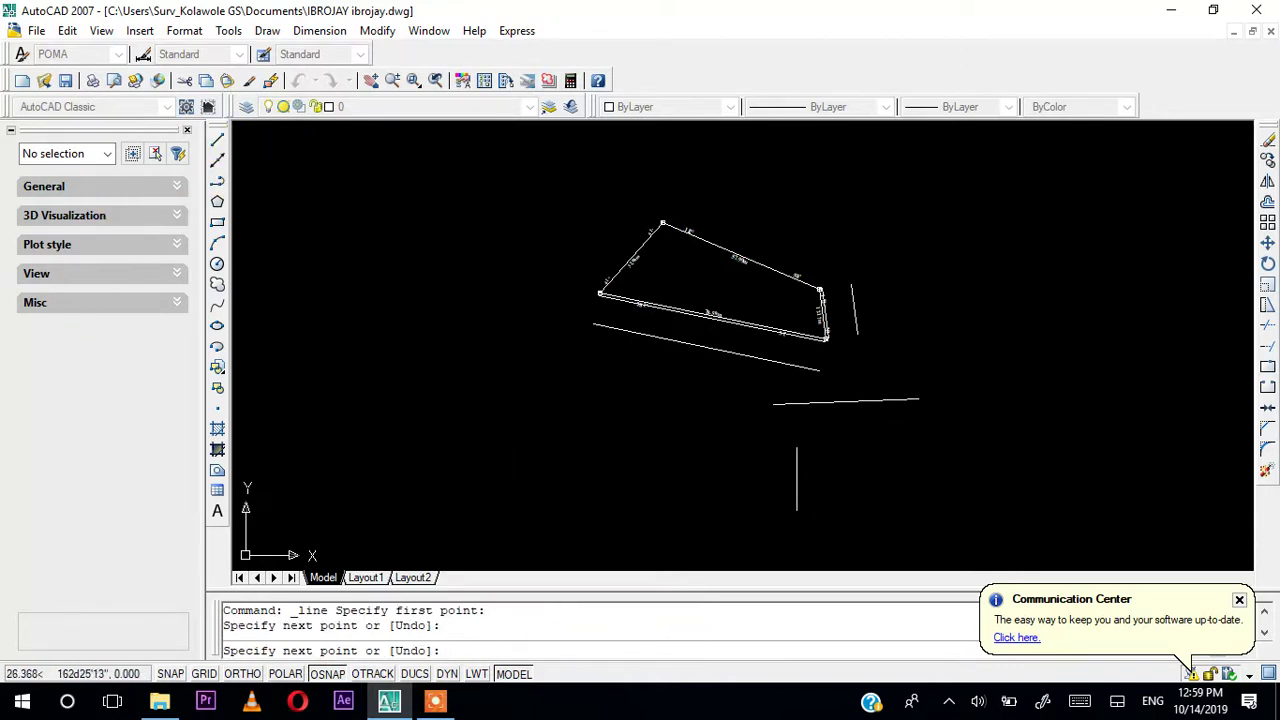
{"action": "key", "text": "Escape"}
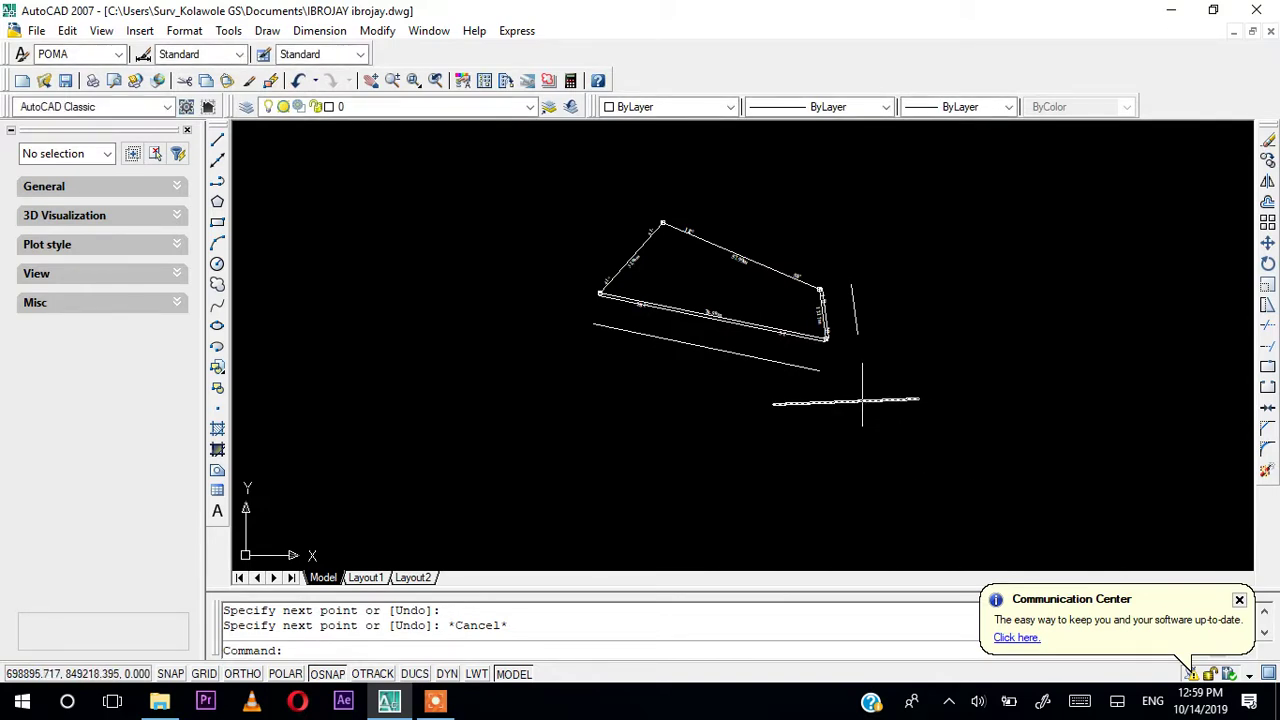
Extend both parallel lines outside the 17.17m boundary southward to the temporary line
{"action": "scroll", "coordinate": [843, 355], "scroll_direction": "up", "scroll_amount": 2}
{"action": "scroll", "coordinate": [843, 355], "scroll_direction": "up", "scroll_amount": 6}
{"action": "middle_click_drag", "start_coordinate": [814, 374], "coordinate": [738, 345]}
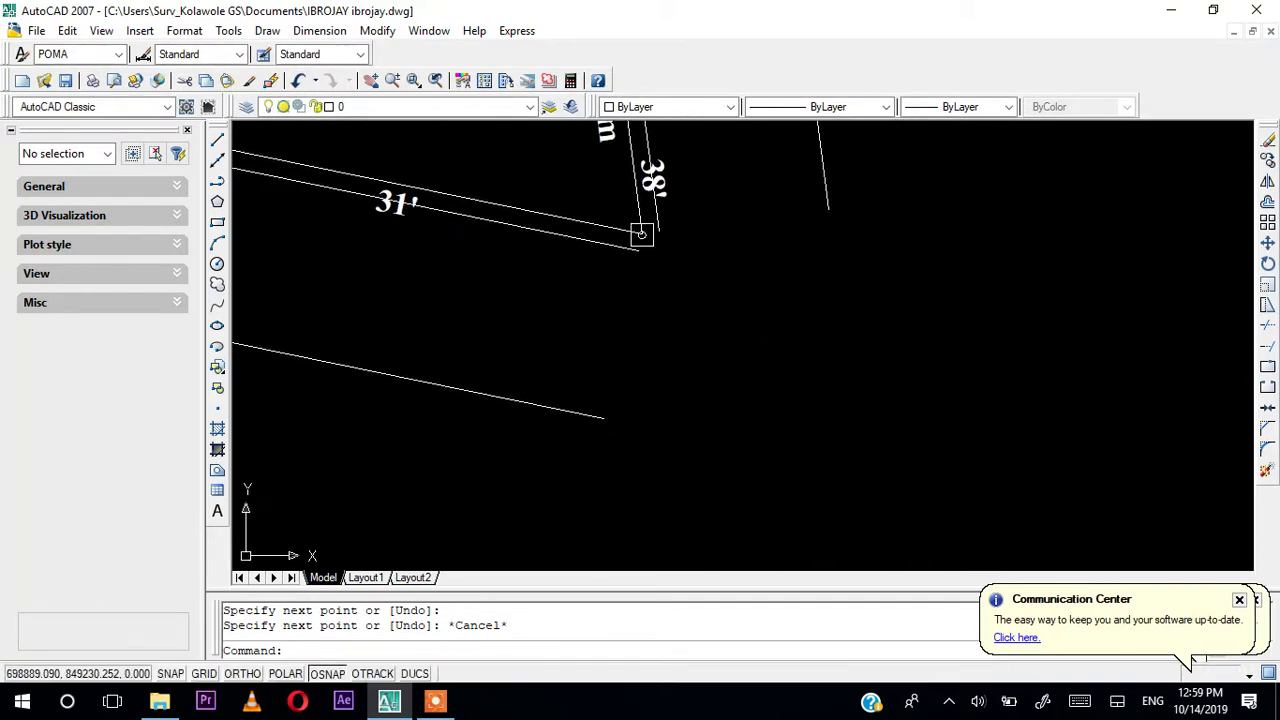
{"action": "scroll", "coordinate": [740, 360], "scroll_direction": "down", "scroll_amount": 4}
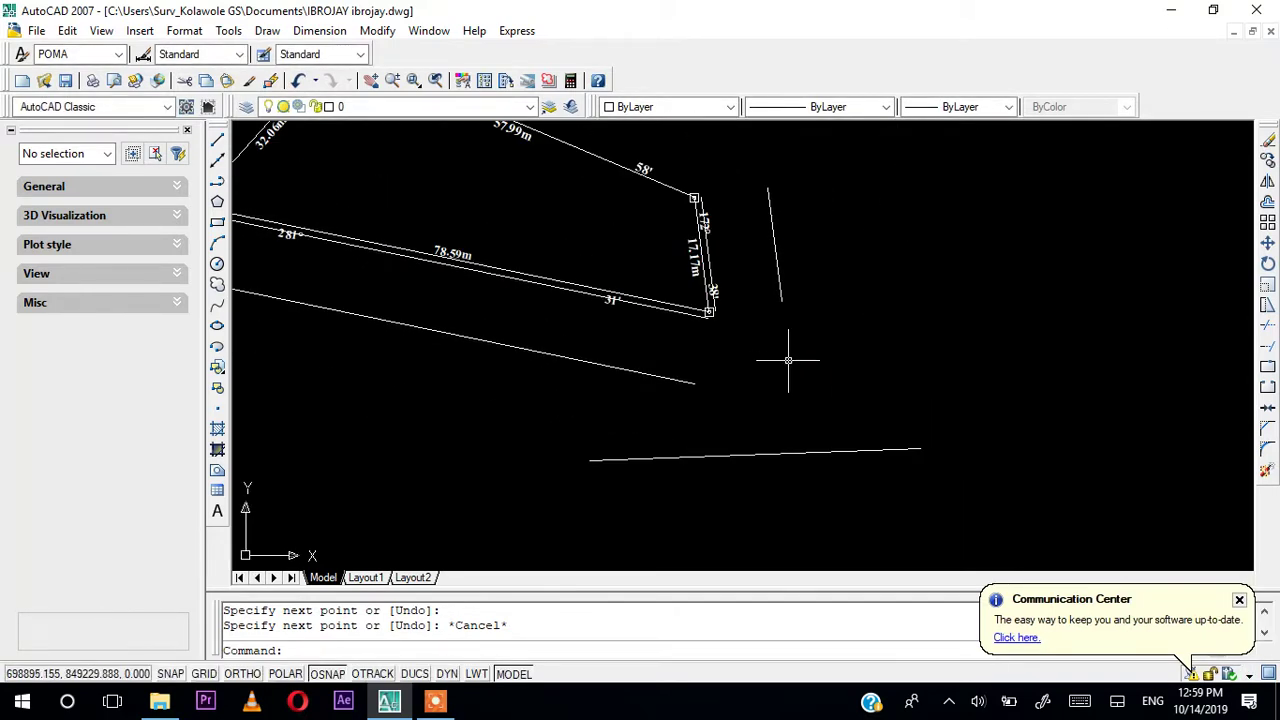
{"action": "left_click", "coordinate": [1268, 352]}
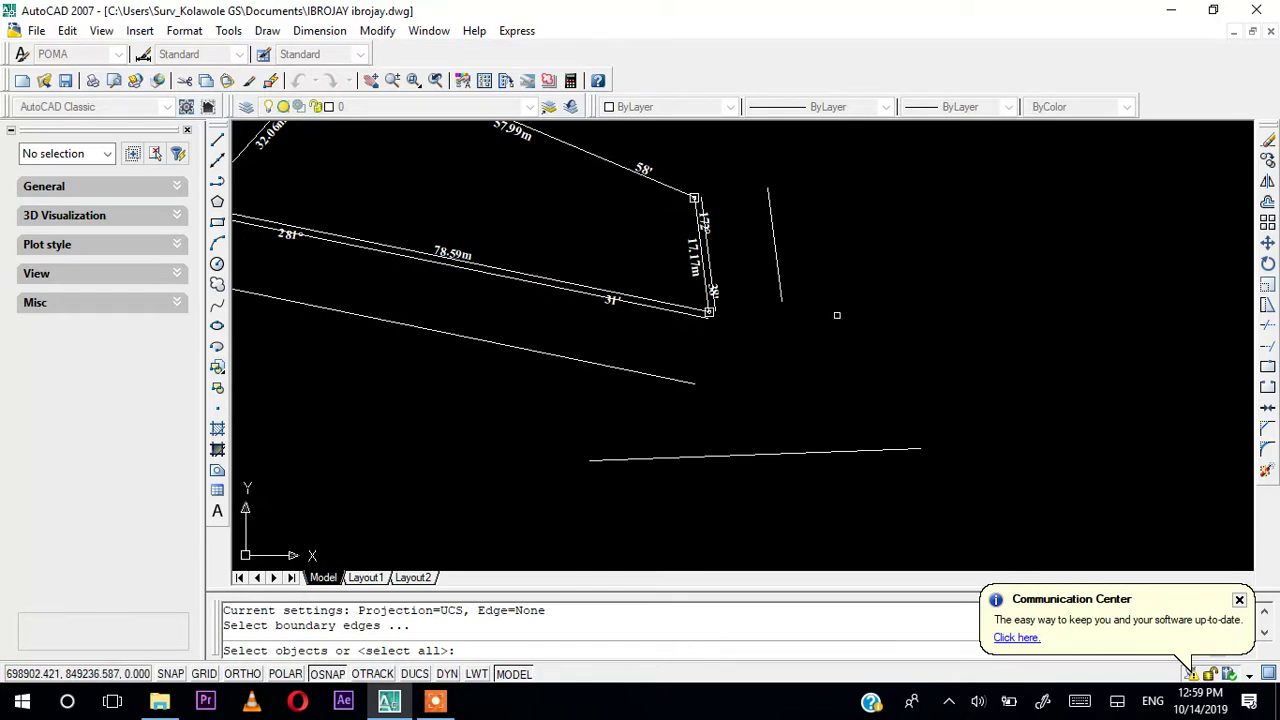
{"action": "key", "text": "Return"}
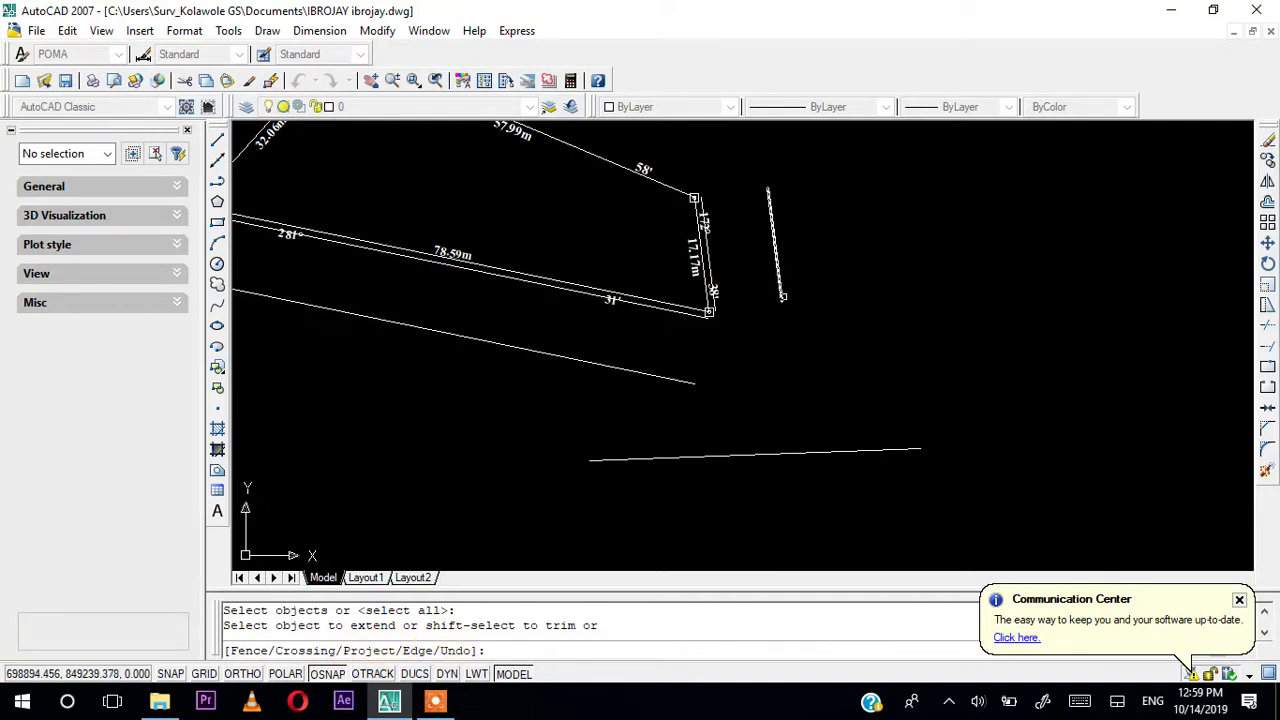
{"action": "left_click", "coordinate": [781, 298]}
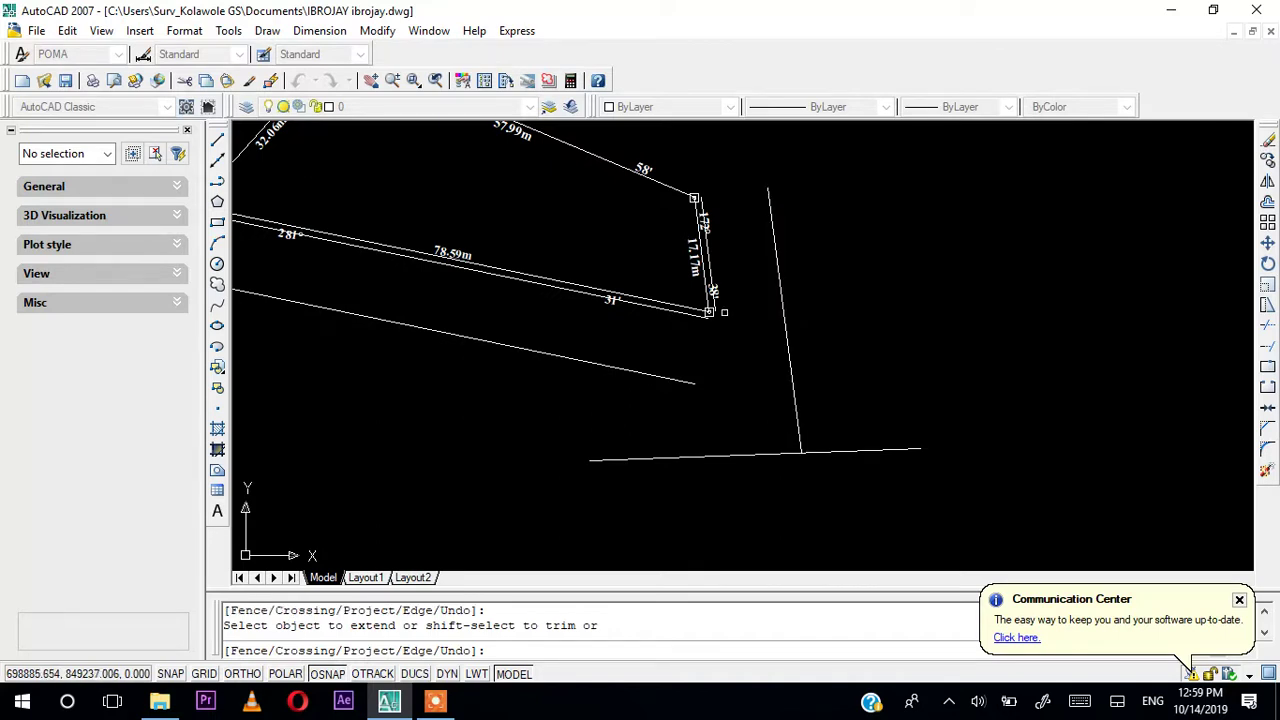
{"action": "left_click", "coordinate": [714, 300]}
{"action": "left_click", "coordinate": [717, 343]}
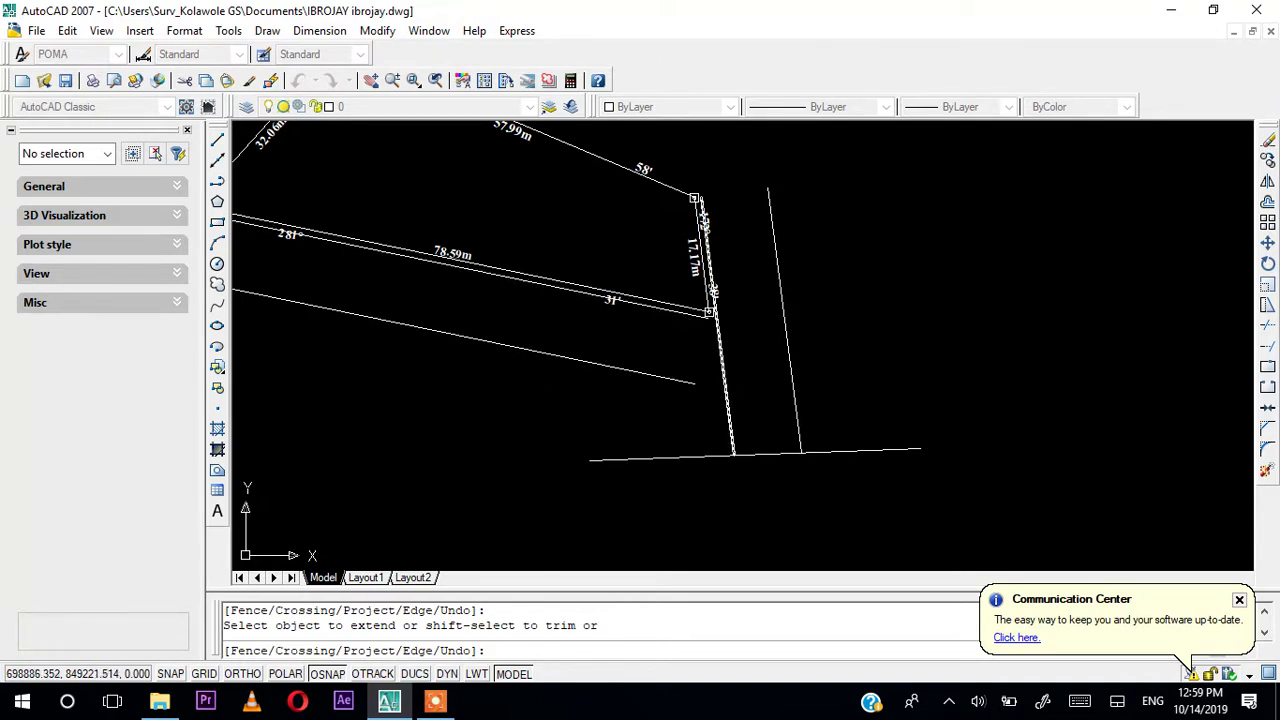
Extend both parallel lines below the 78.59m boundary to the inner eastern parallel line, and erase the temporary line
{"action": "left_click", "coordinate": [686, 386]}
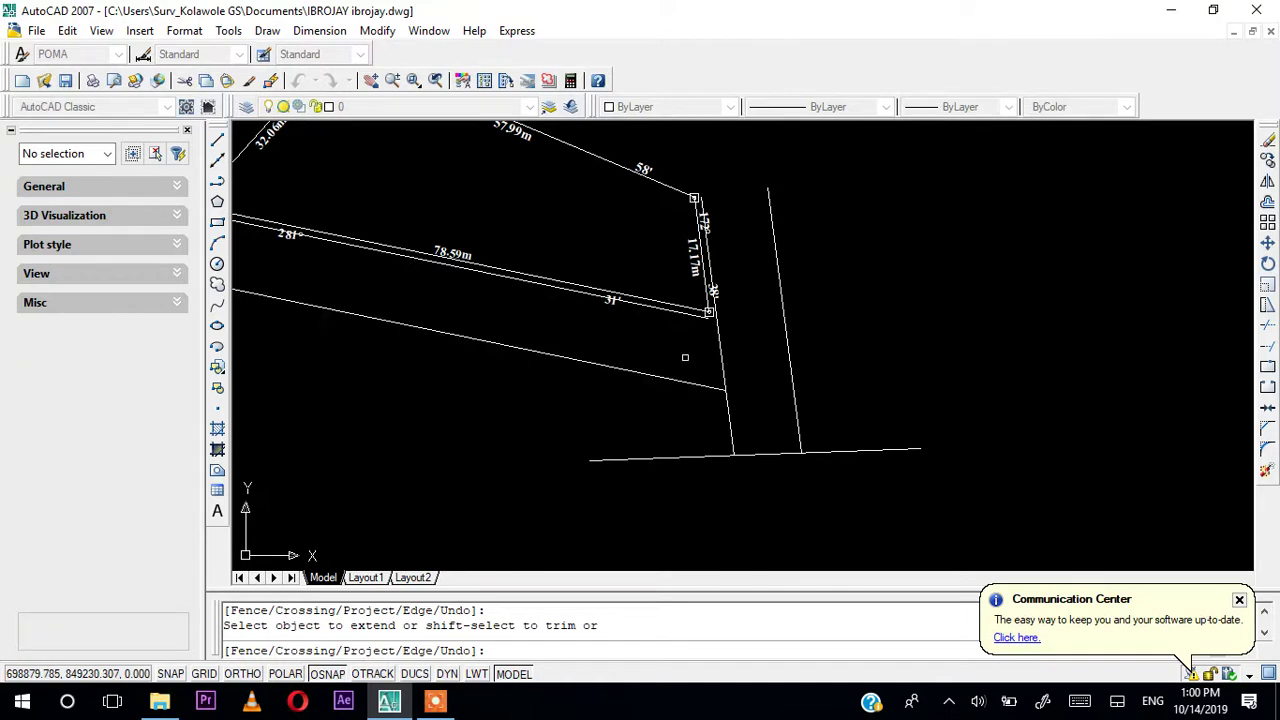
{"action": "scroll", "coordinate": [710, 318], "scroll_direction": "up", "scroll_amount": 3}
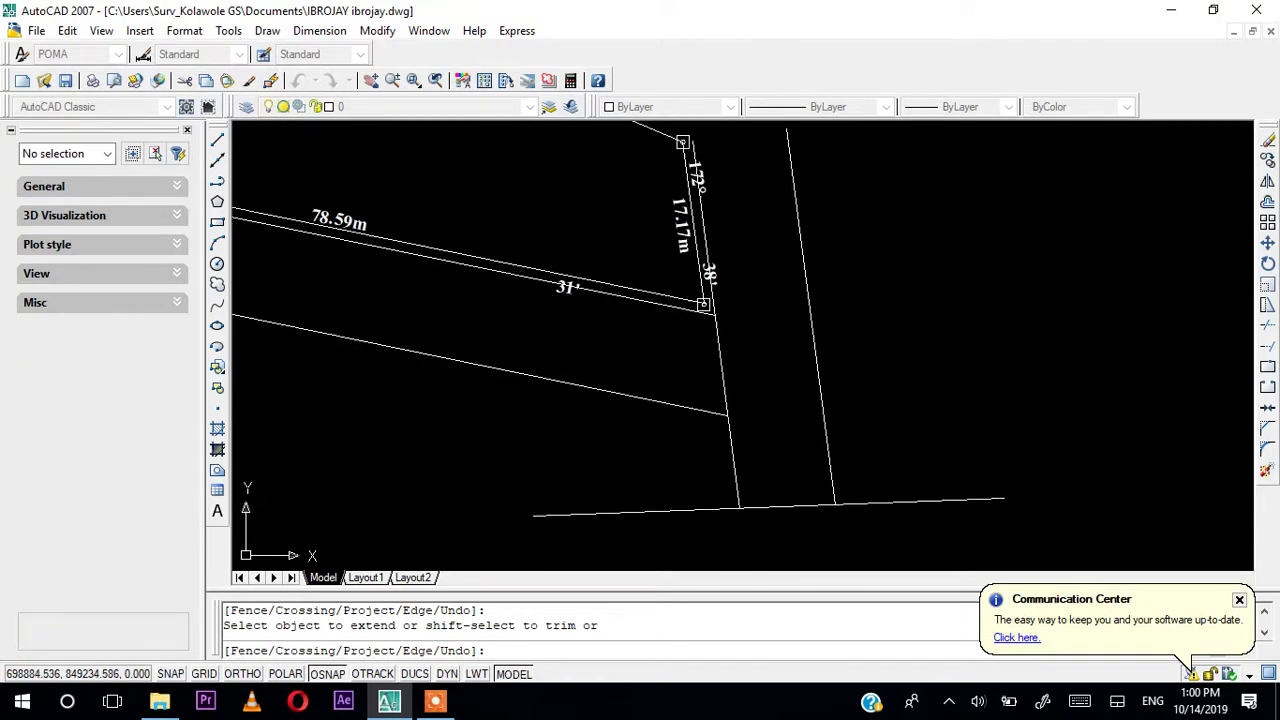
{"action": "scroll", "coordinate": [710, 318], "scroll_direction": "down", "scroll_amount": 5}
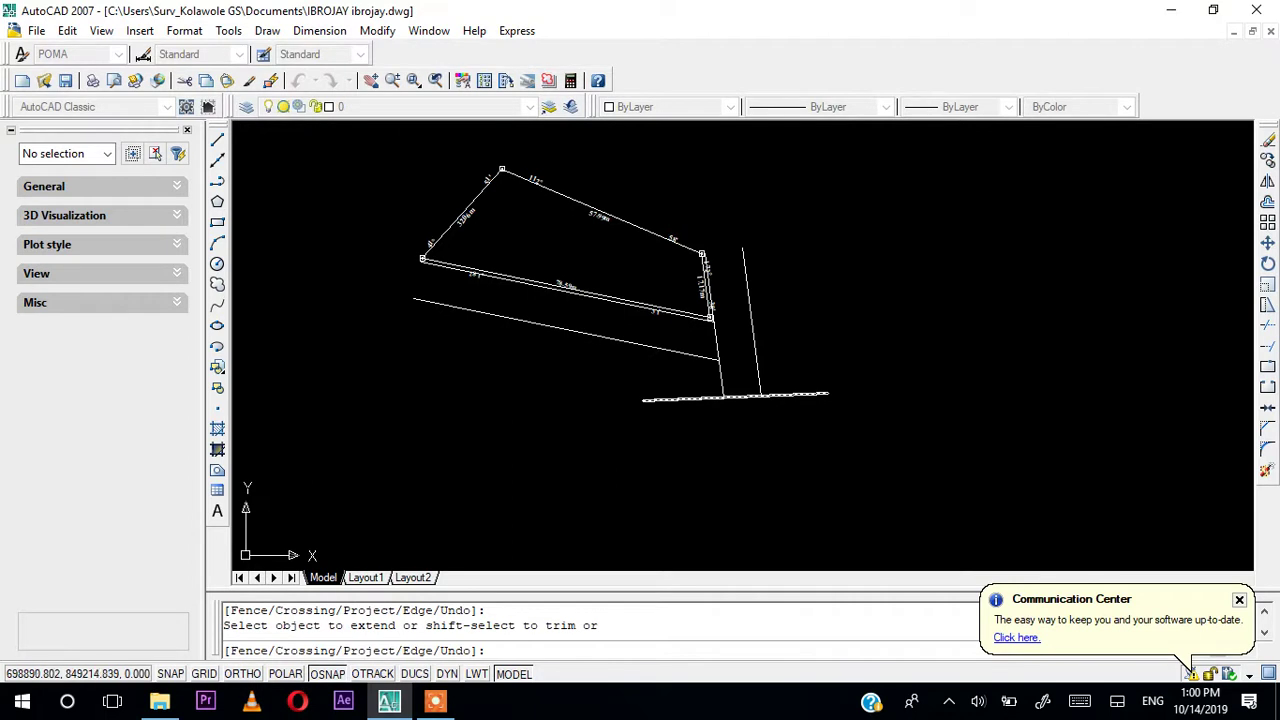
{"action": "key", "text": "Escape"}
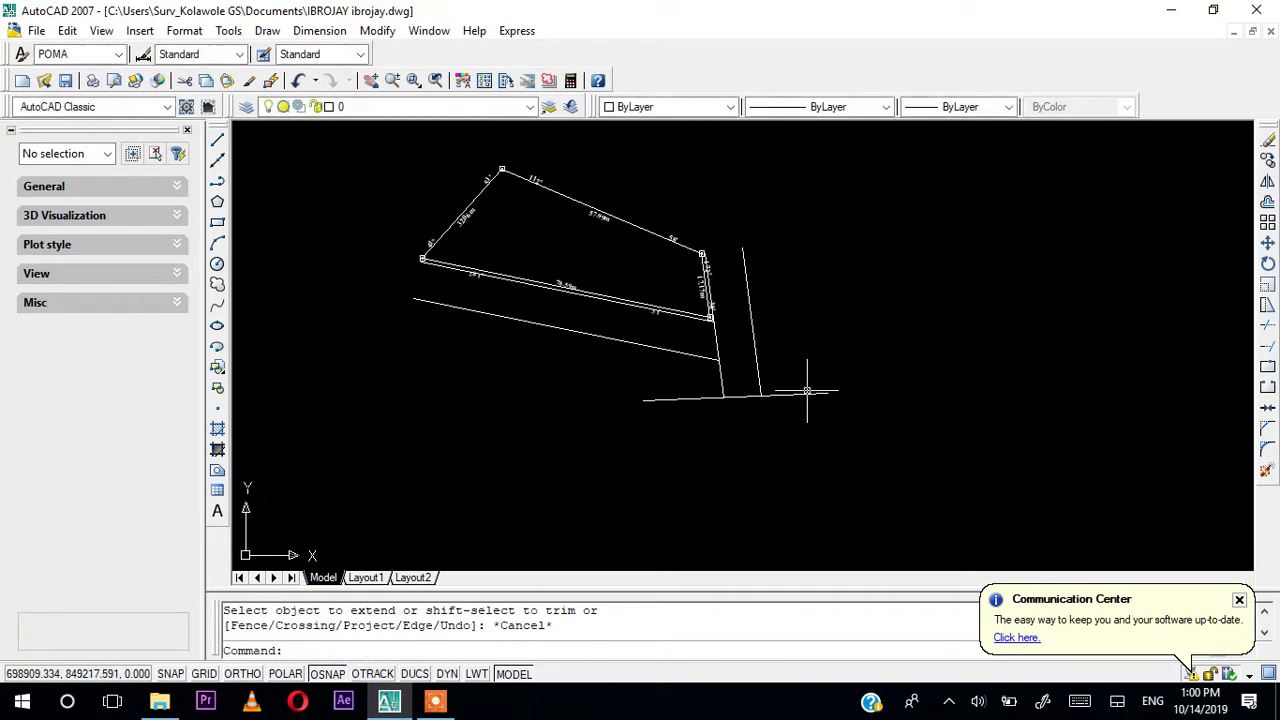
{"action": "left_click", "coordinate": [806, 397]}
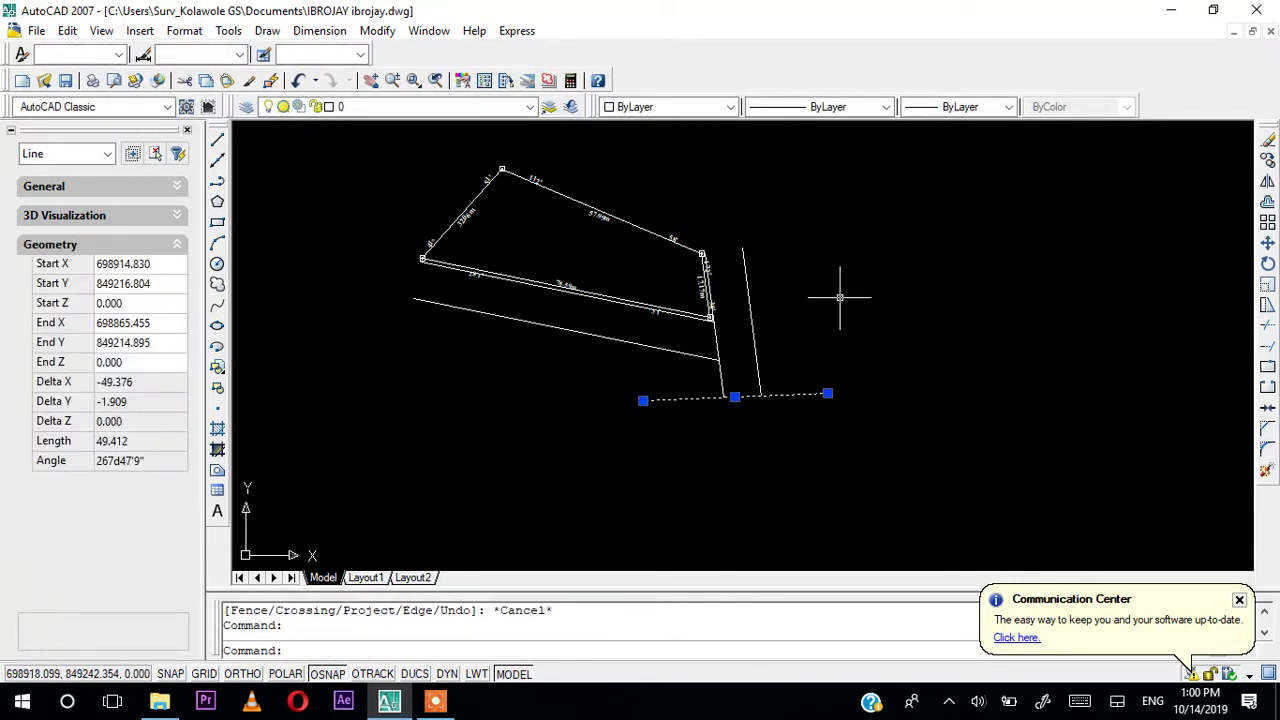
{"action": "left_click", "coordinate": [1267, 143]}
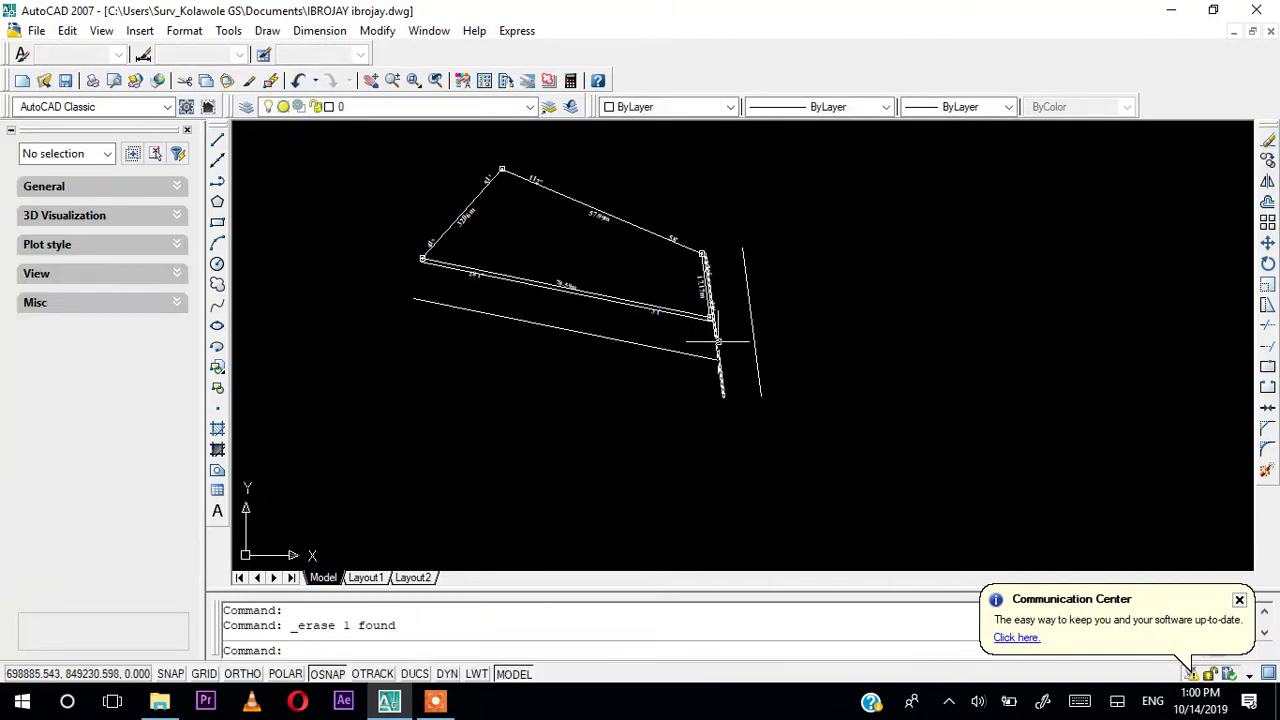
Trim away the part of the inner eastern parallel line that lies between the two southern parallel lines
{"action": "scroll", "coordinate": [714, 339], "scroll_direction": "up", "scroll_amount": 3}
{"action": "scroll", "coordinate": [714, 339], "scroll_direction": "up", "scroll_amount": 1}
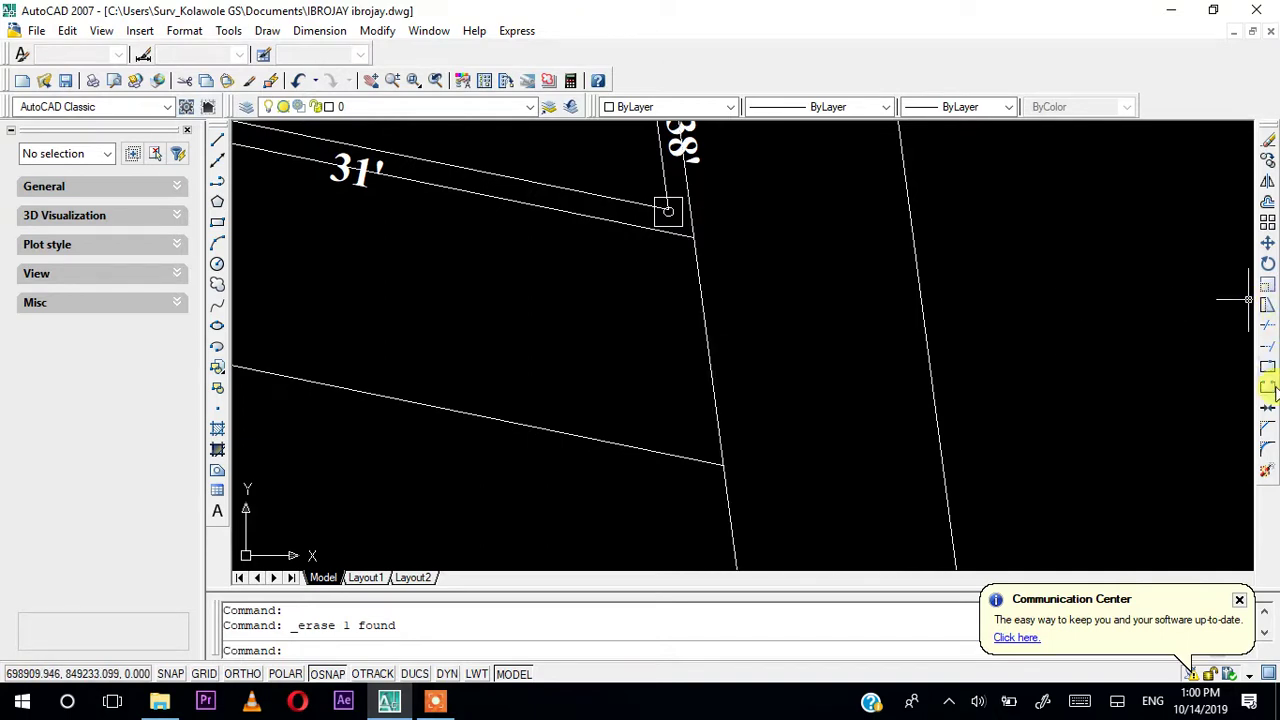
{"action": "left_click", "coordinate": [1266, 326]}
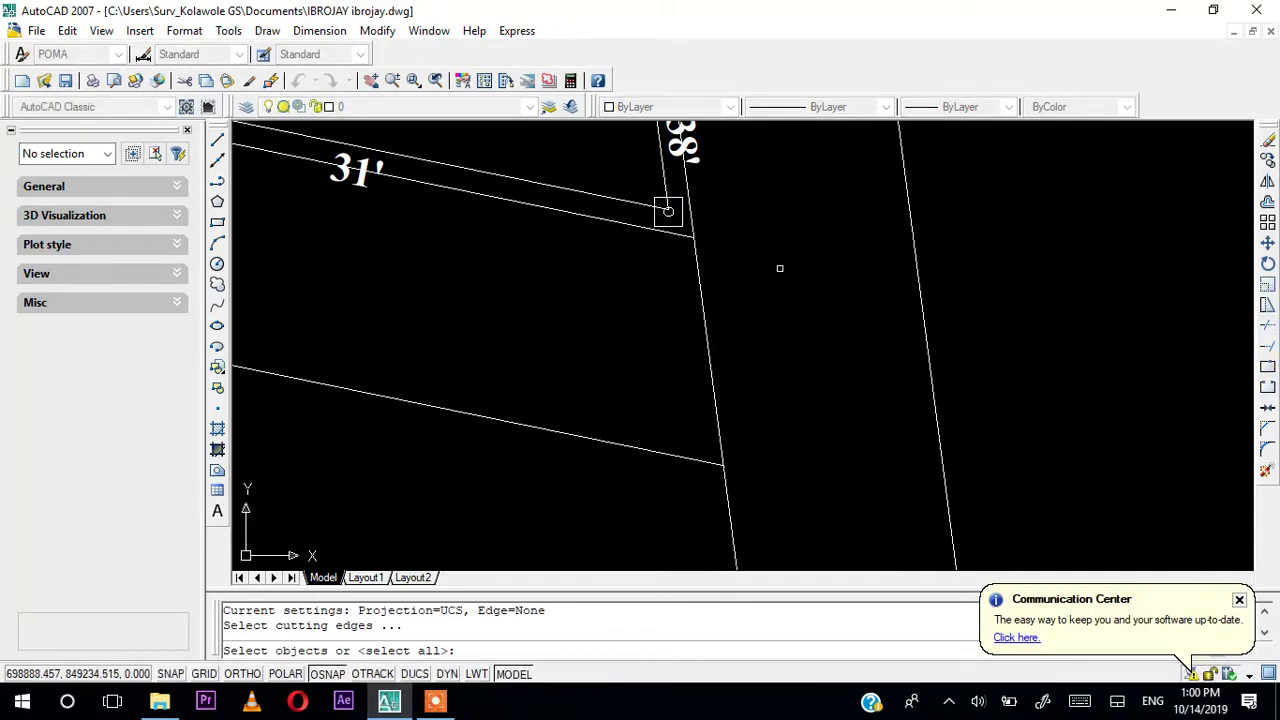
{"action": "key", "text": "Return"}
{"action": "left_click", "coordinate": [705, 332]}
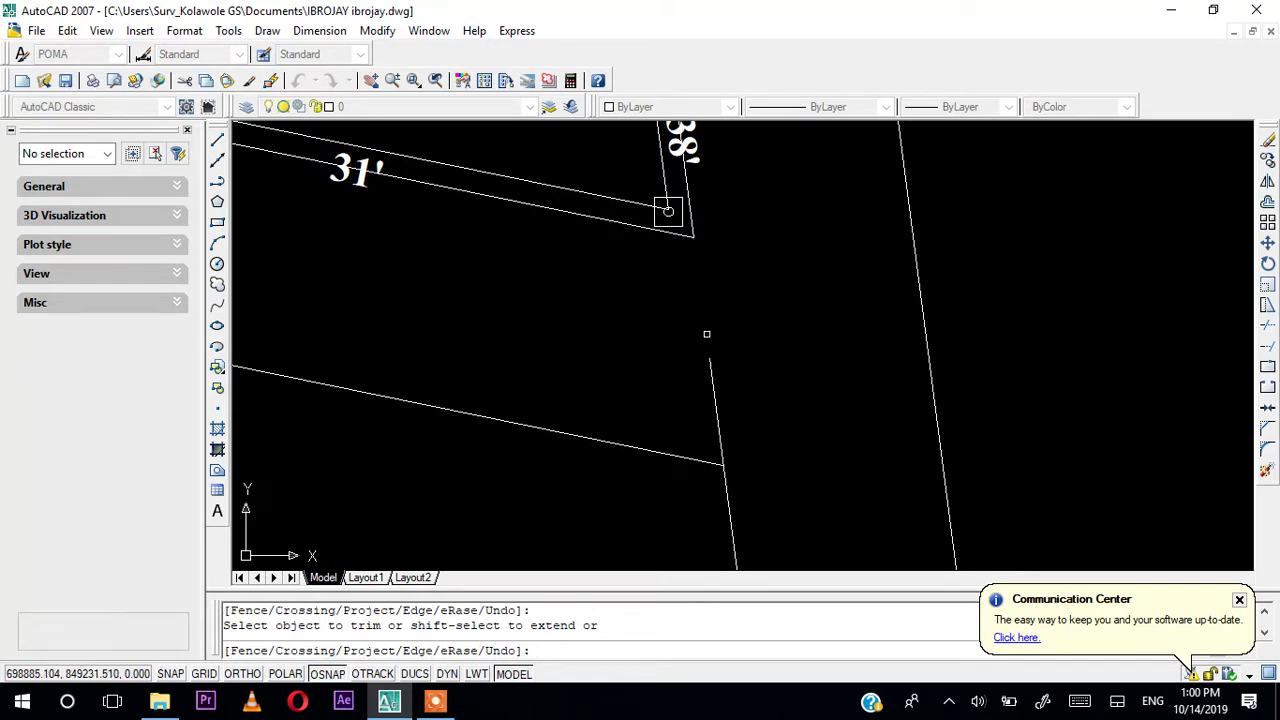
{"action": "left_click", "coordinate": [710, 384]}
{"action": "scroll", "coordinate": [668, 211], "scroll_direction": "down", "scroll_amount": 4}
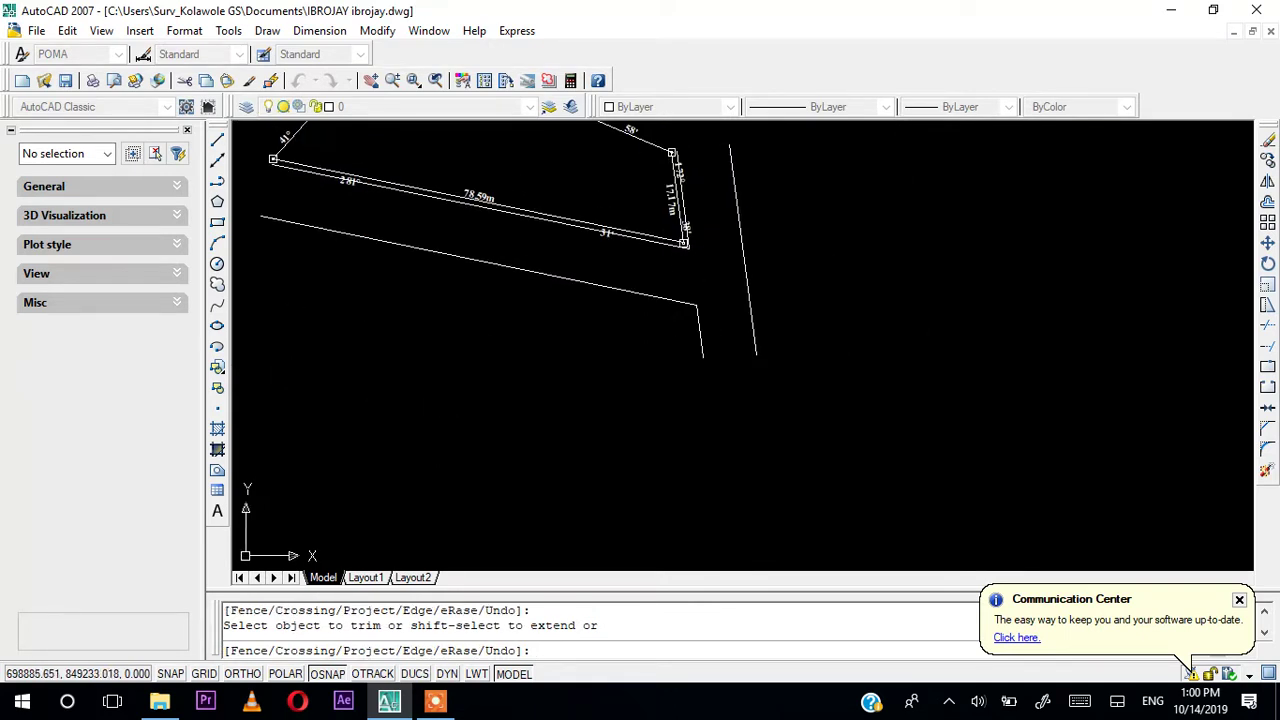
{"action": "middle_click_drag", "start_coordinate": [703, 268], "coordinate": [712, 336]}
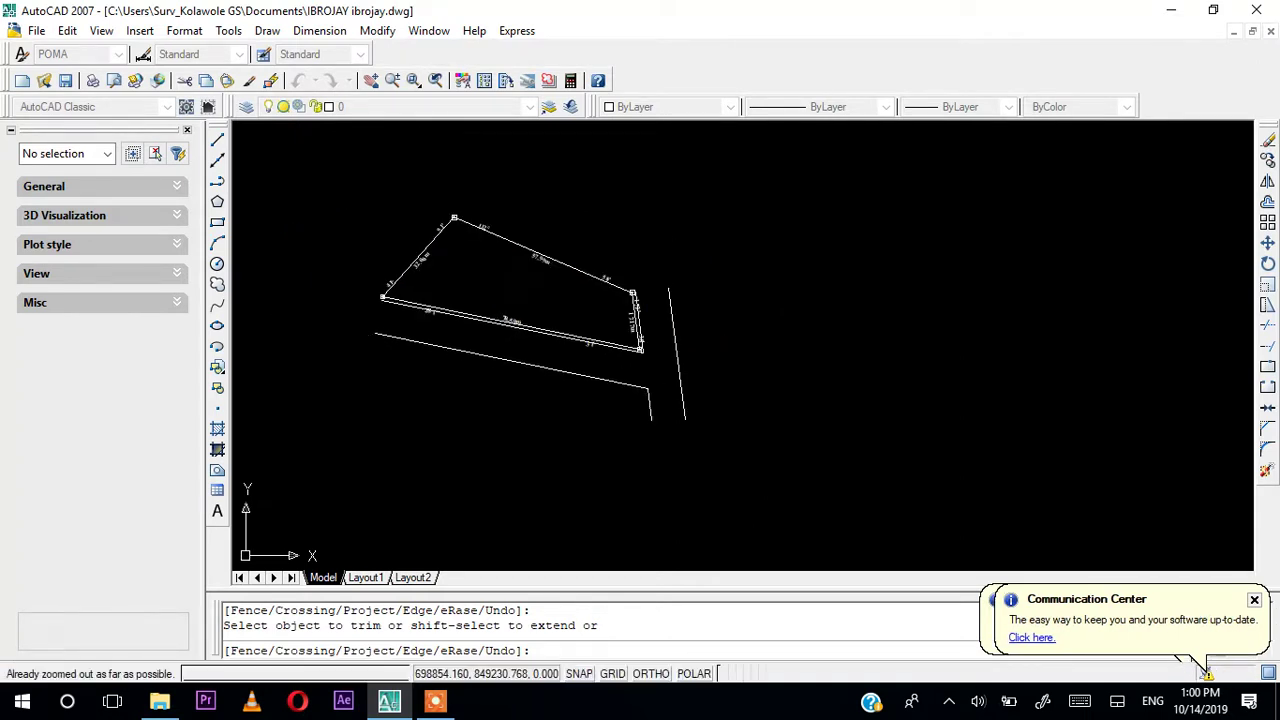
{"action": "scroll", "coordinate": [542, 374], "scroll_direction": "up", "scroll_amount": 6}
{"action": "scroll", "coordinate": [542, 374], "scroll_direction": "down", "scroll_amount": 6}
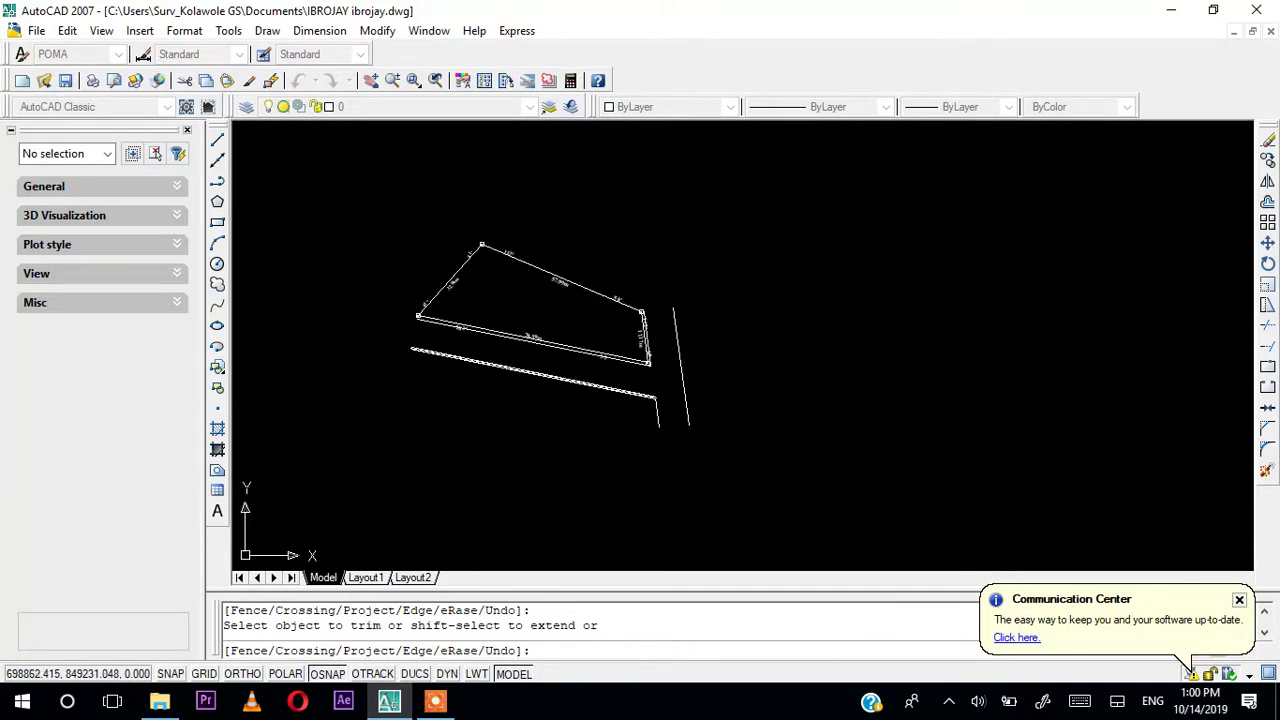
{"action": "key", "text": "Escape"}
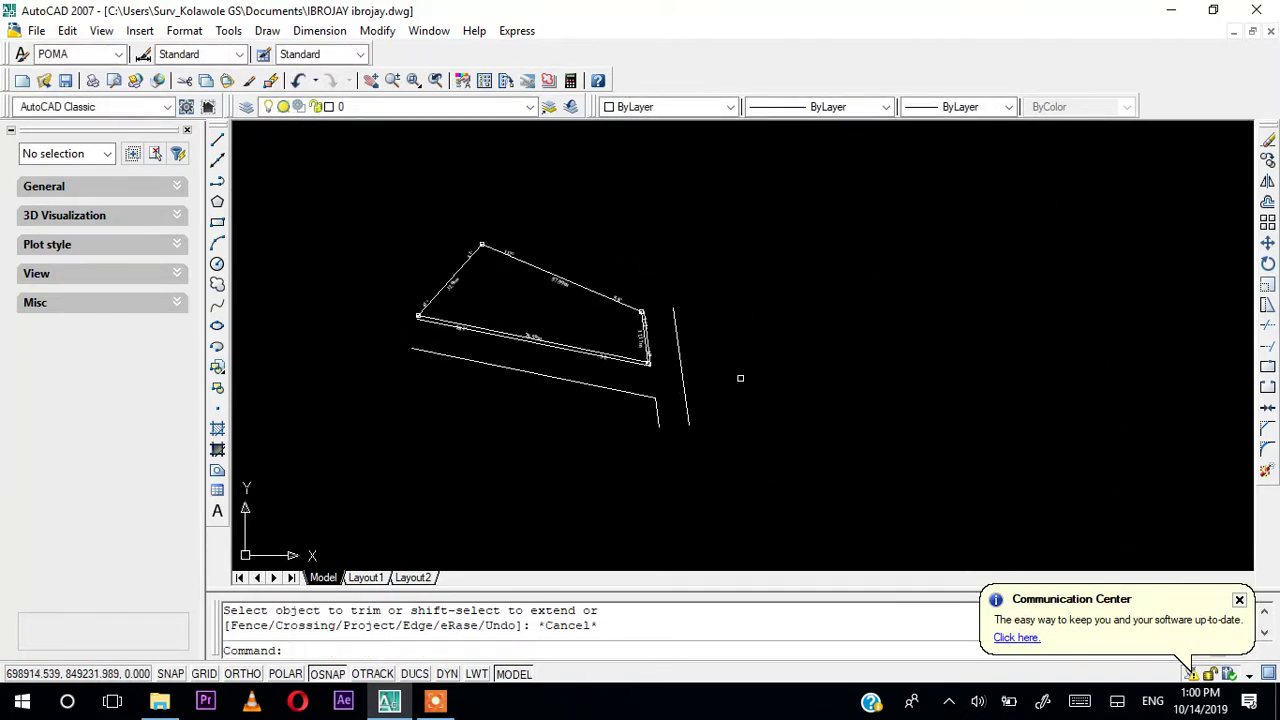
Select the five offset segments outside the plot's southern and eastern boundaries, including the short stub at the outer southern line's east end
{"action": "left_click", "coordinate": [620, 388]}
{"action": "scroll", "coordinate": [620, 388], "scroll_direction": "up", "scroll_amount": 4}
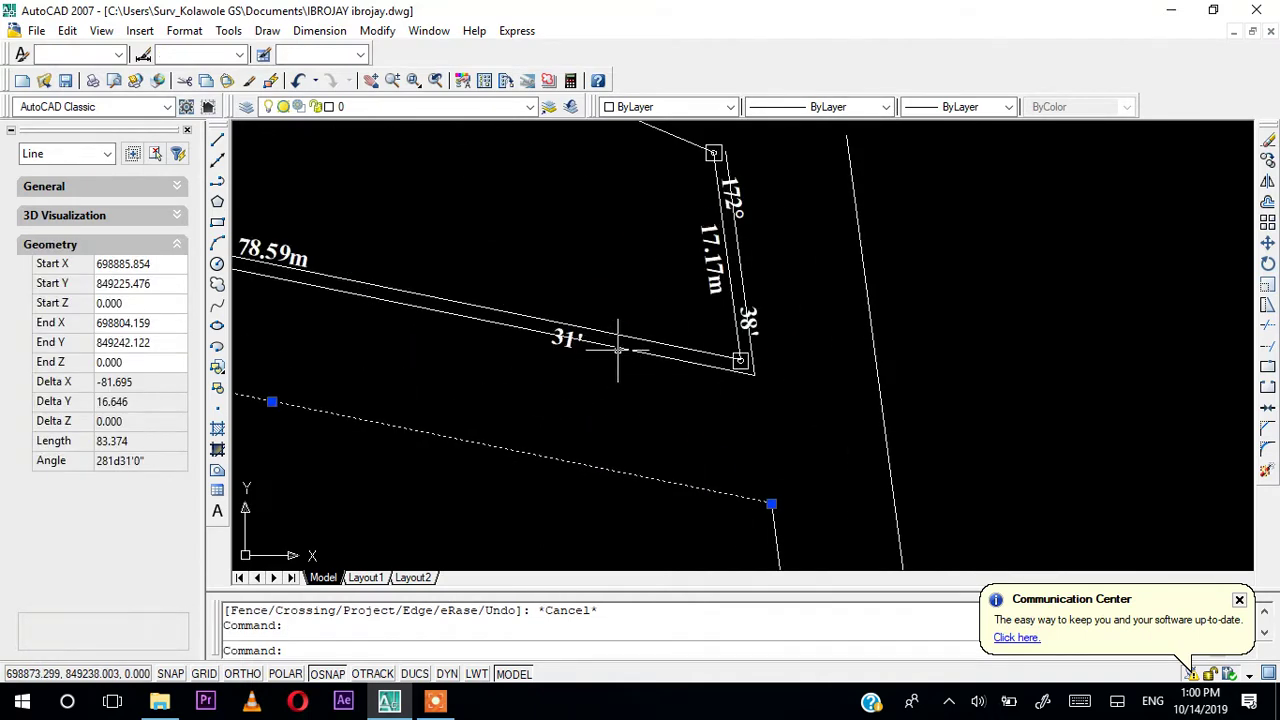
{"action": "left_click", "coordinate": [870, 343]}
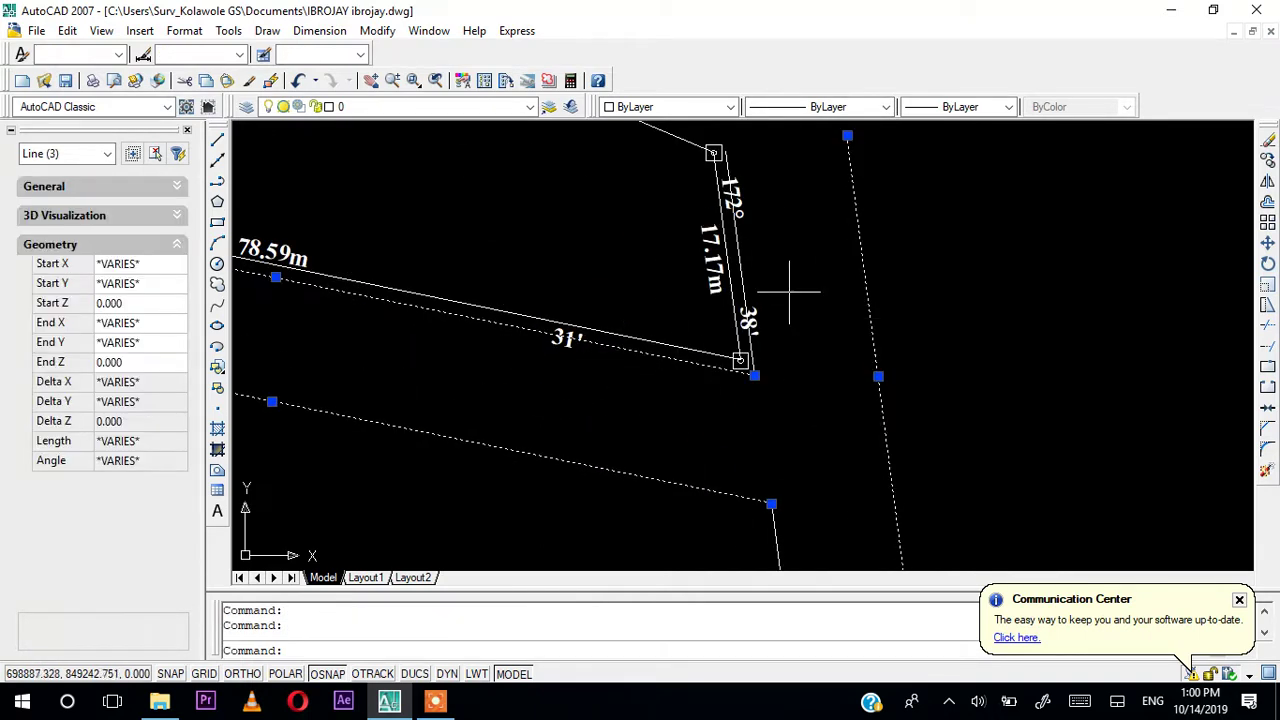
{"action": "left_click", "coordinate": [742, 288]}
{"action": "left_click", "coordinate": [742, 288]}
{"action": "scroll", "coordinate": [778, 455], "scroll_direction": "down", "scroll_amount": 4}
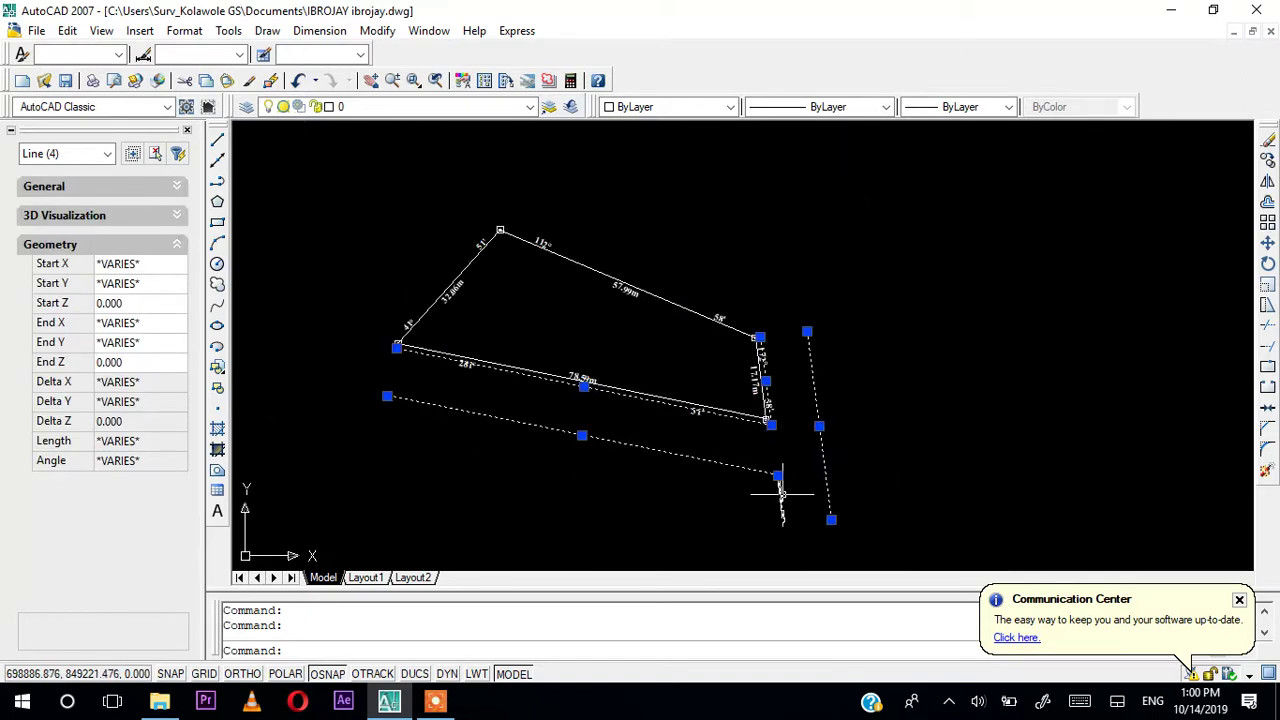
{"action": "left_click", "coordinate": [780, 496]}
Load the HIDDEN linetype into the drawing
{"action": "left_click", "coordinate": [826, 106]}
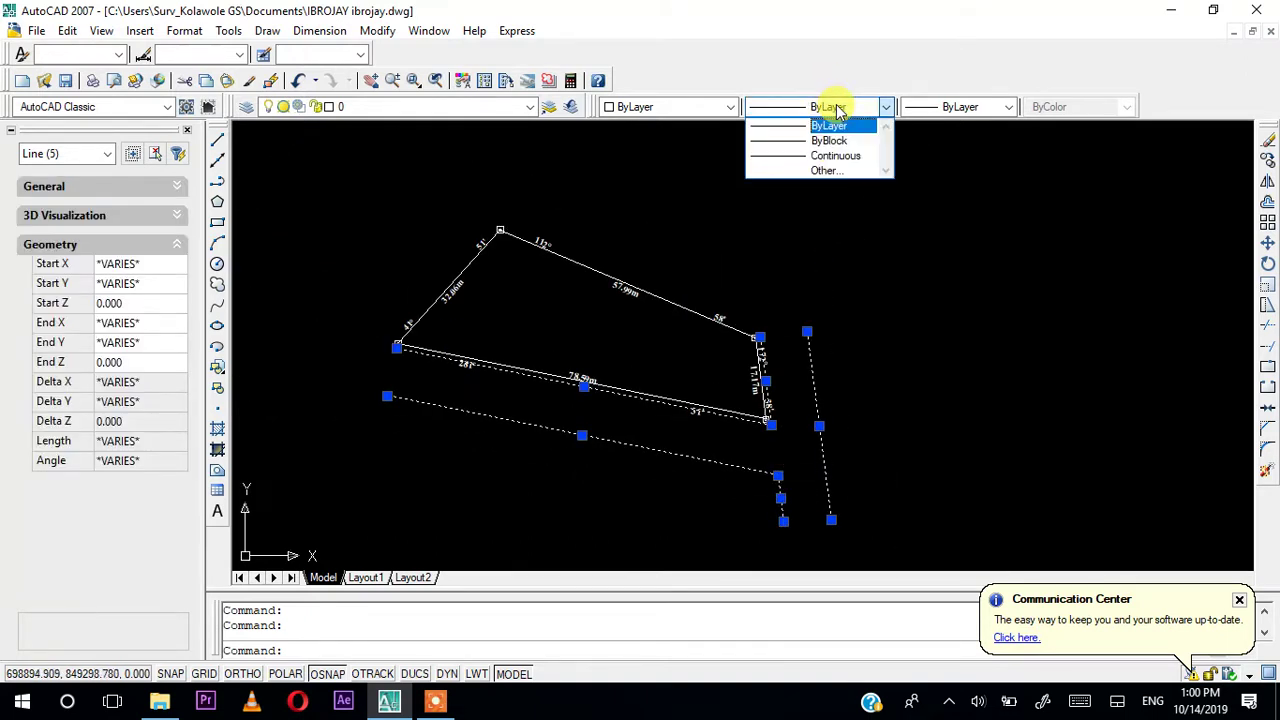
{"action": "left_click", "coordinate": [824, 171]}
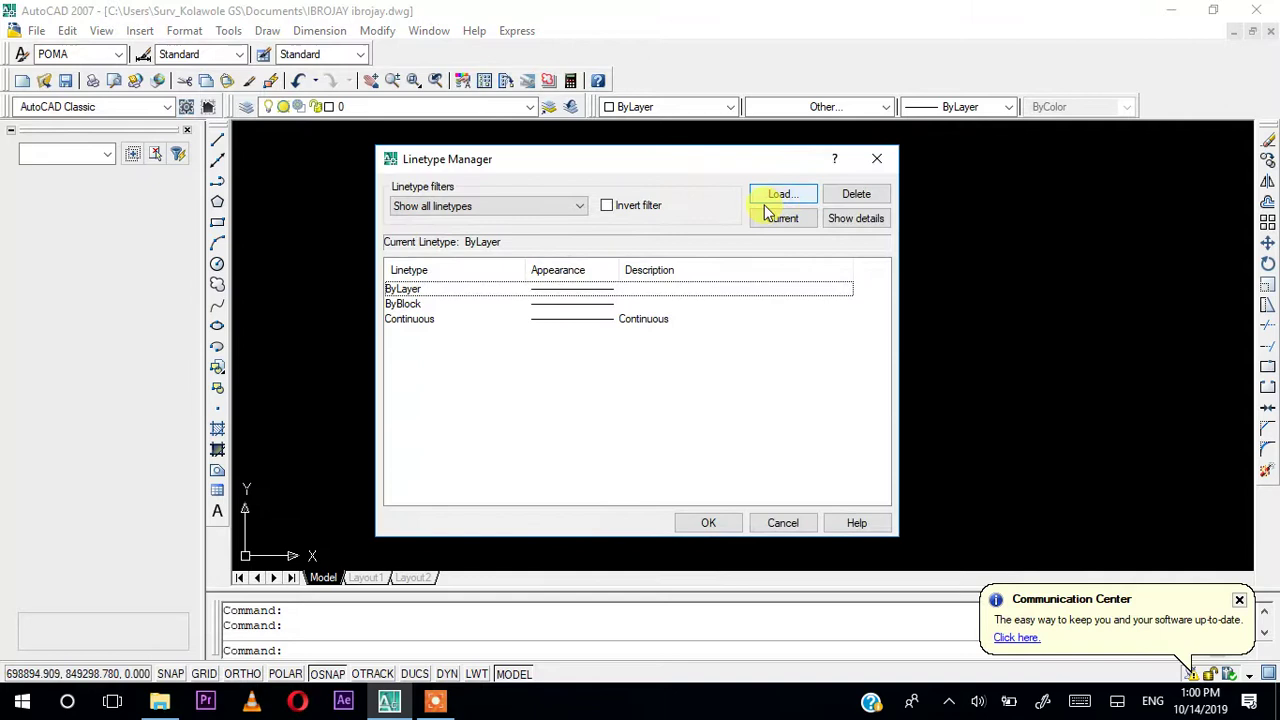
{"action": "left_click", "coordinate": [780, 194]}
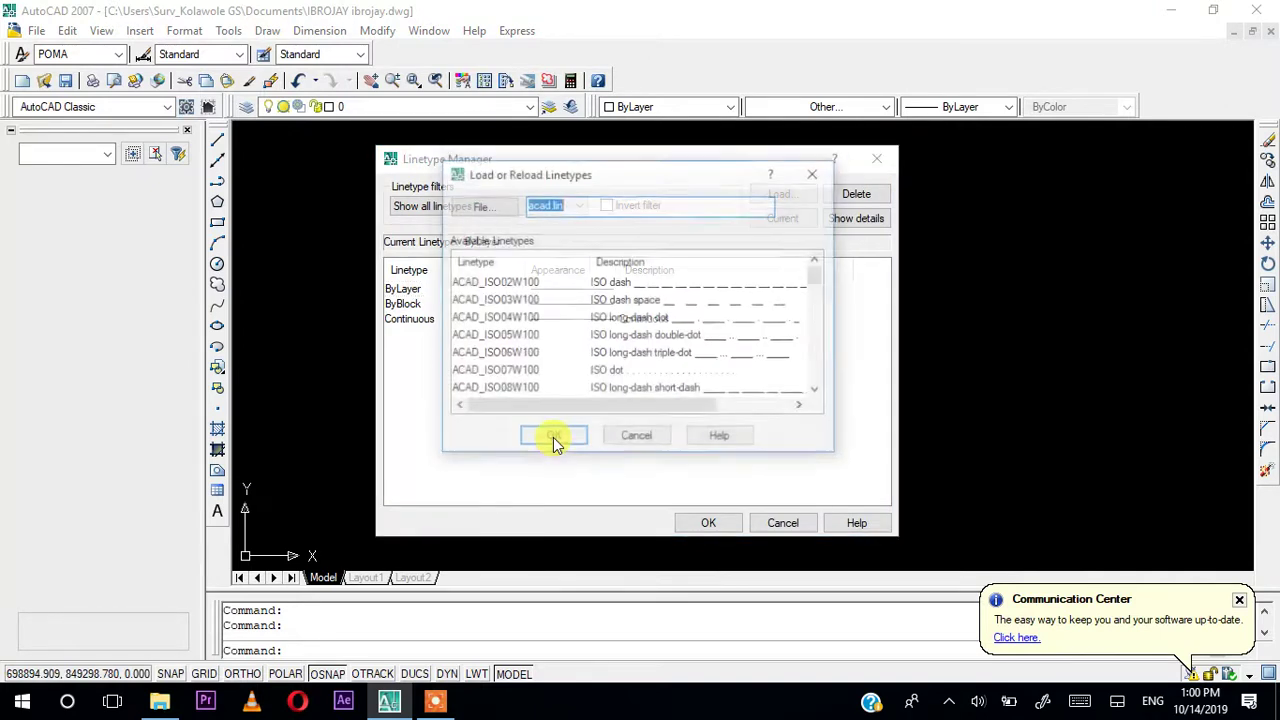
{"action": "type", "text": "H"}
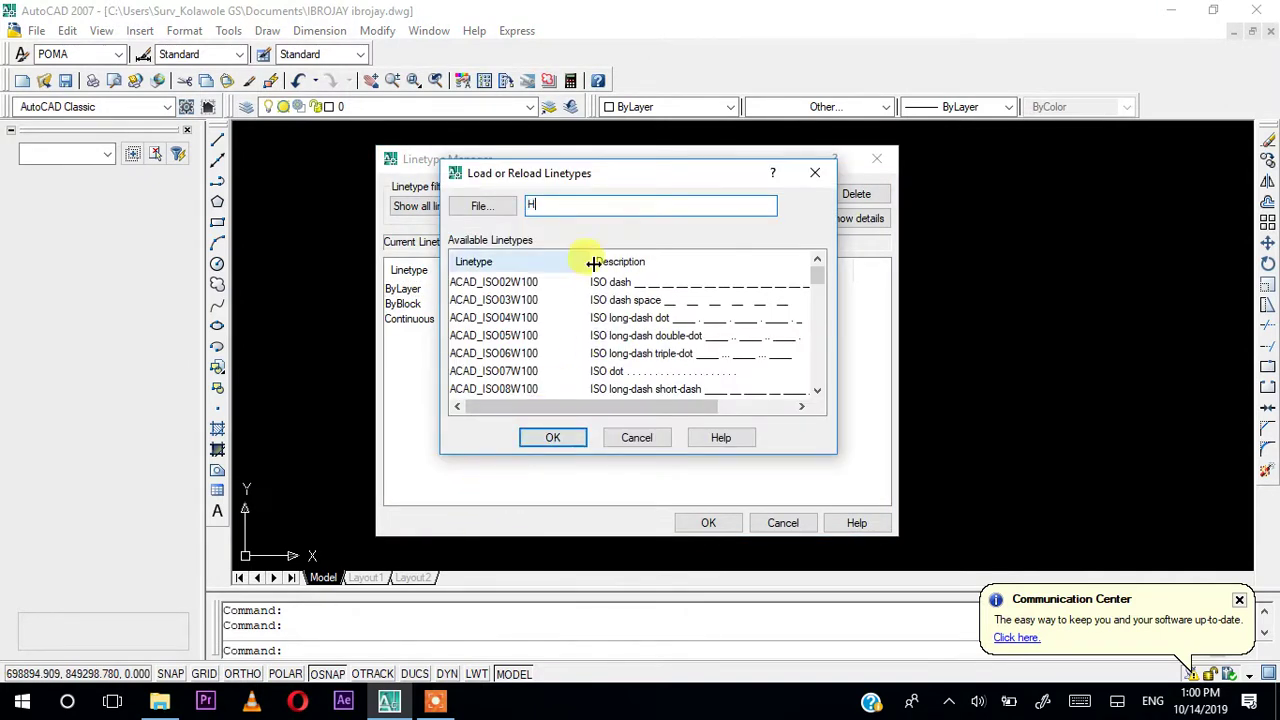
{"action": "type", "text": "IDDEN"}
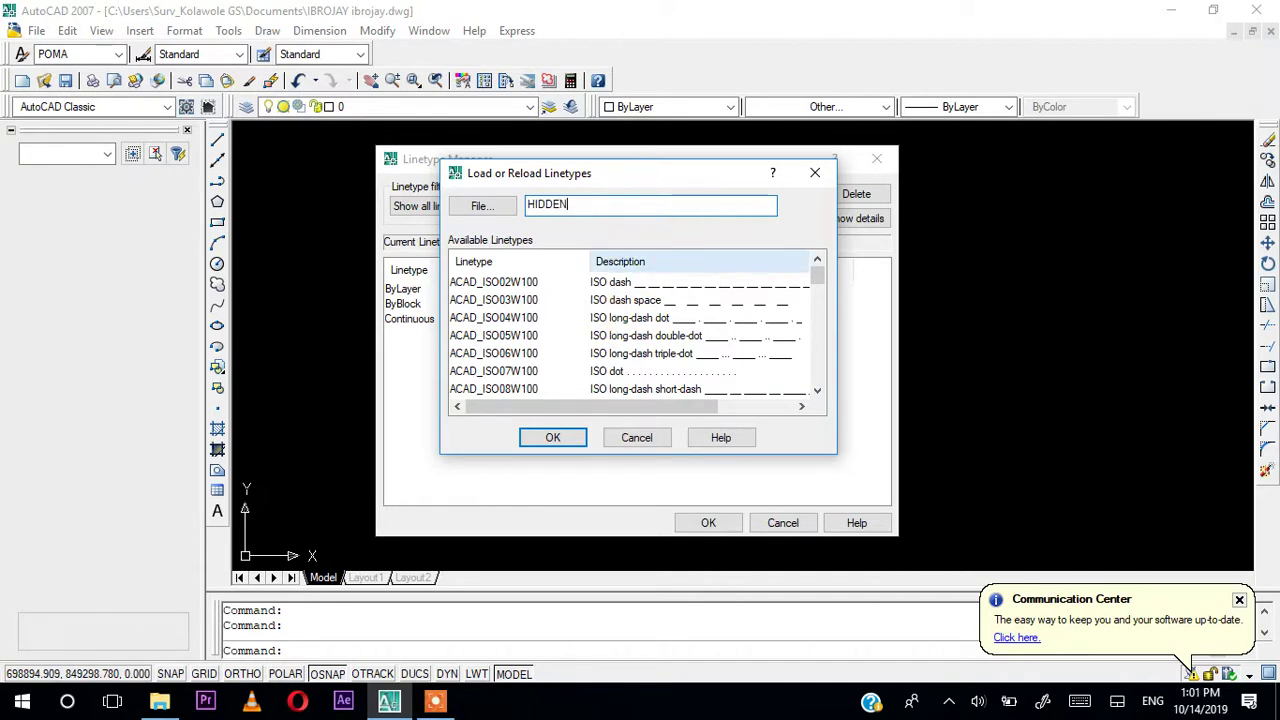
{"action": "left_click_drag", "start_coordinate": [818, 278], "coordinate": [817, 354]}
{"action": "left_click", "coordinate": [818, 390]}
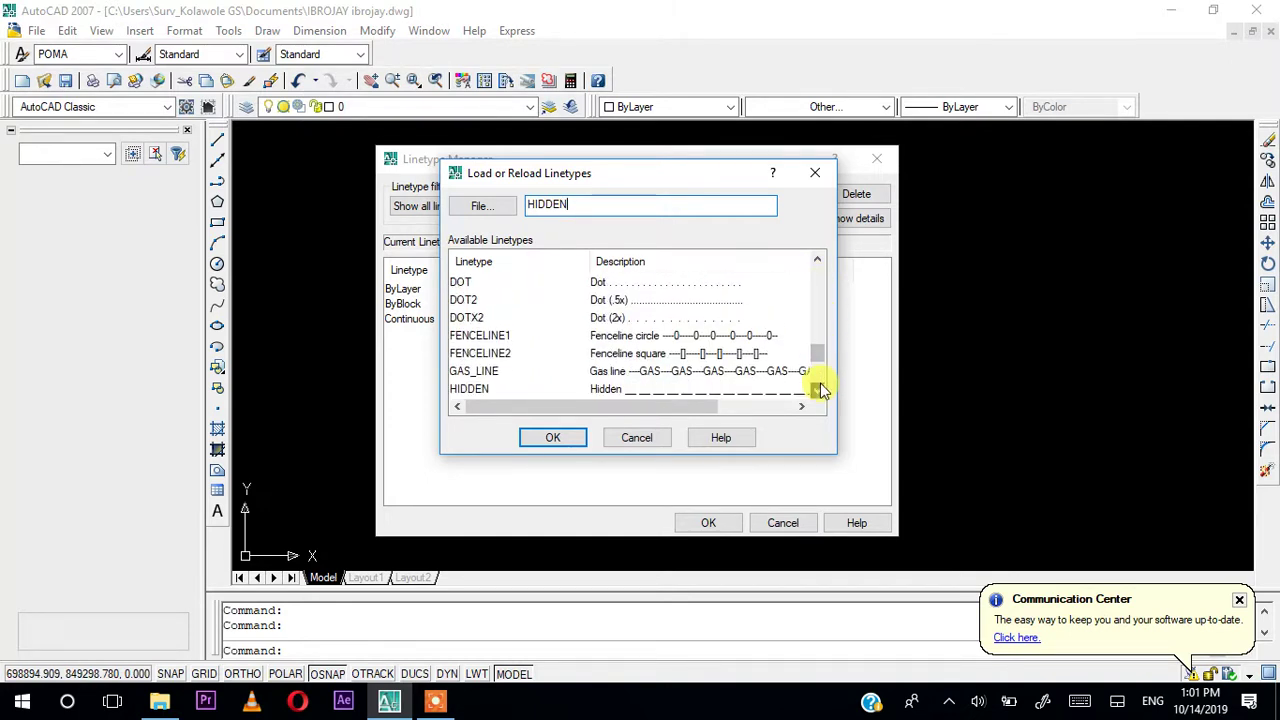
{"action": "left_click", "coordinate": [818, 390]}
{"action": "left_click", "coordinate": [818, 390]}
{"action": "left_click", "coordinate": [484, 338]}
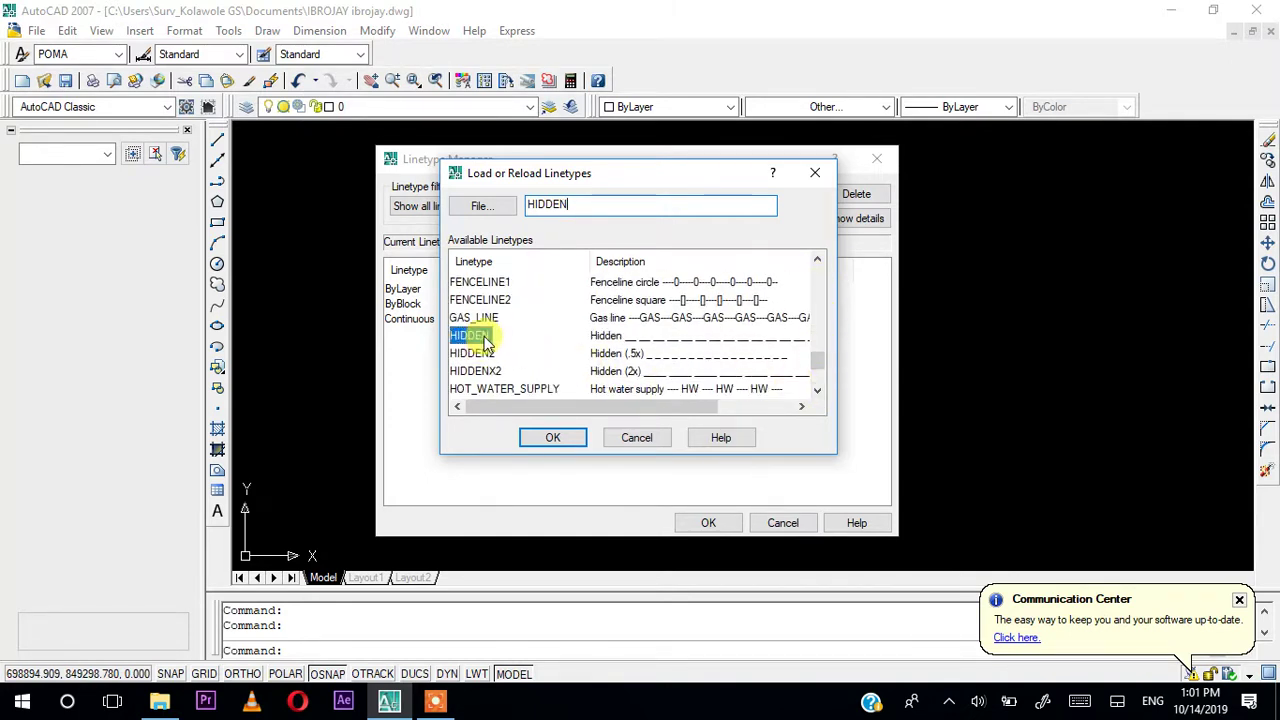
{"action": "left_click", "coordinate": [552, 437]}
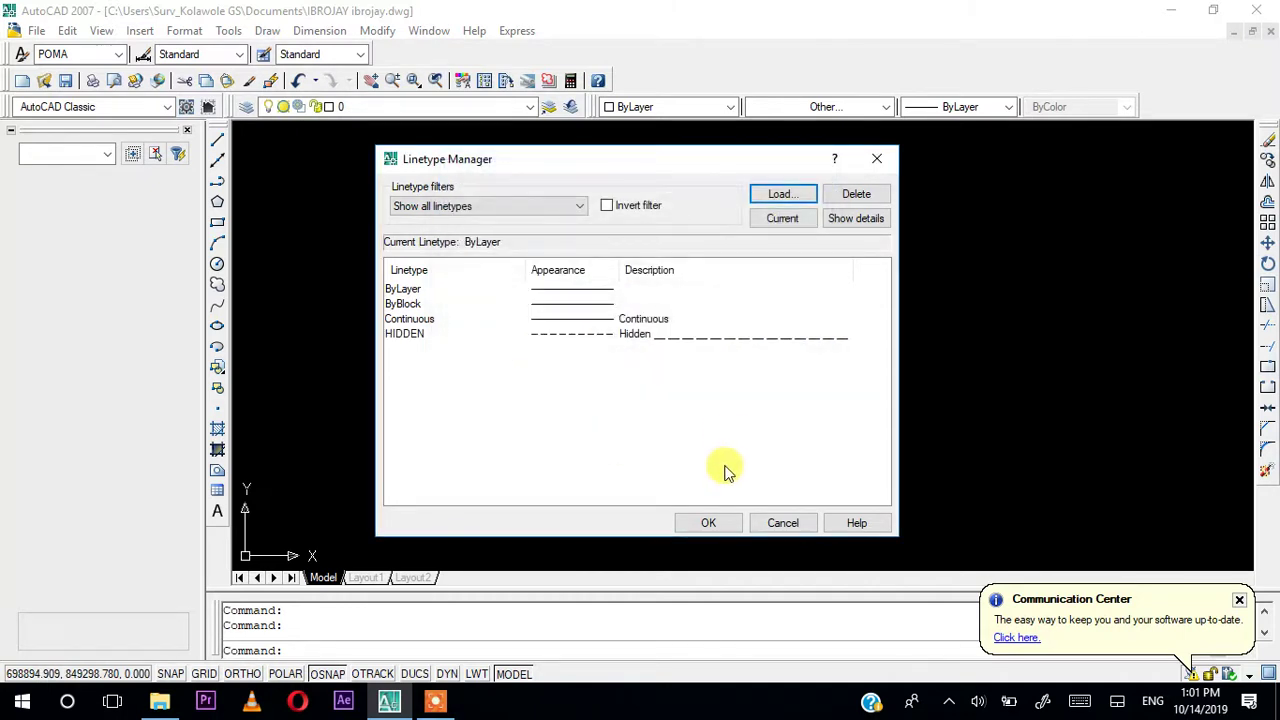
Assign the HIDDEN linetype to the five offset road segments along the plot's southern and eastern sides
{"action": "left_click", "coordinate": [726, 518]}
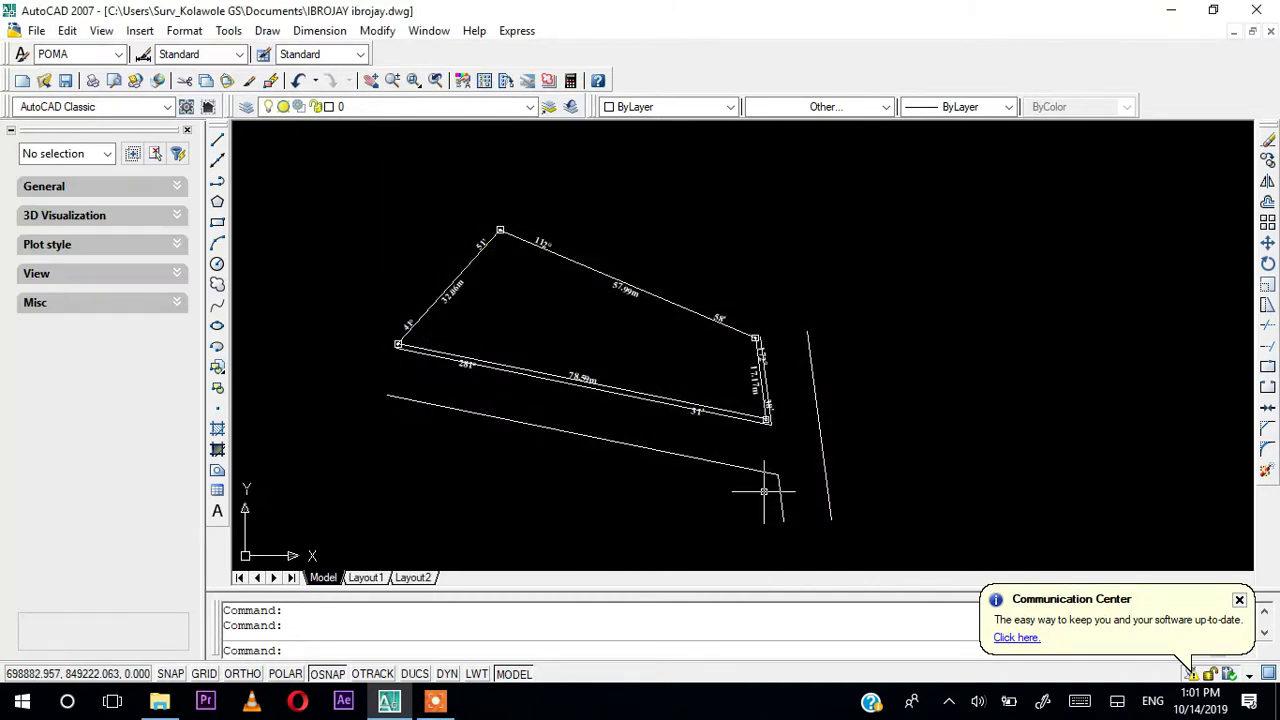
{"action": "scroll", "coordinate": [764, 490], "scroll_direction": "up", "scroll_amount": 5}
{"action": "left_click", "coordinate": [1024, 472]}
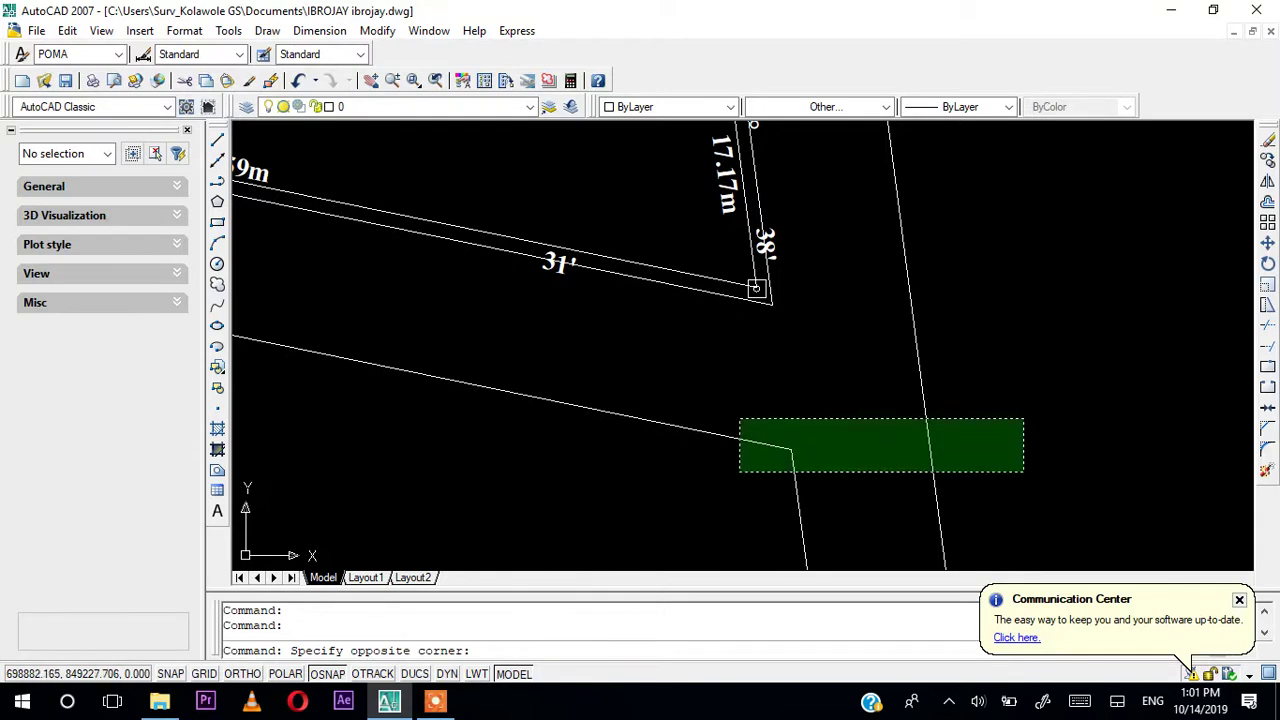
{"action": "left_click", "coordinate": [740, 418]}
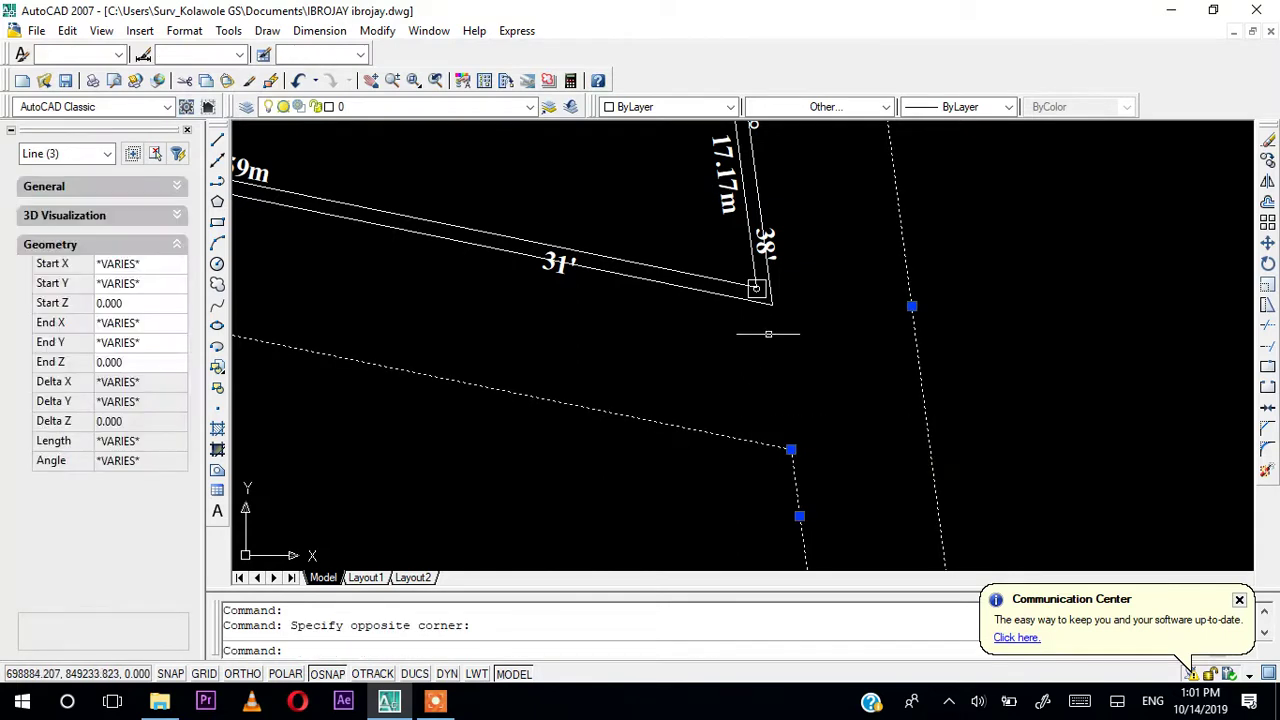
{"action": "left_click", "coordinate": [716, 291]}
{"action": "left_click", "coordinate": [765, 272]}
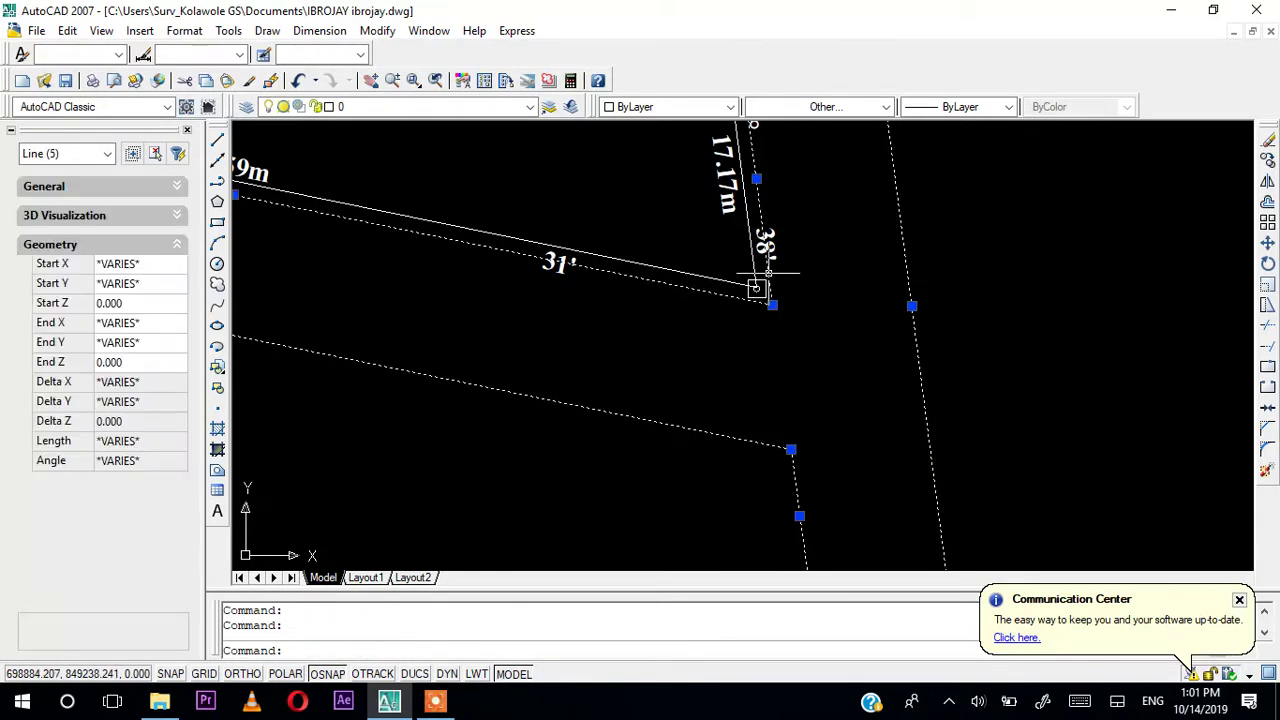
{"action": "left_click", "coordinate": [858, 113]}
{"action": "left_click", "coordinate": [830, 170]}
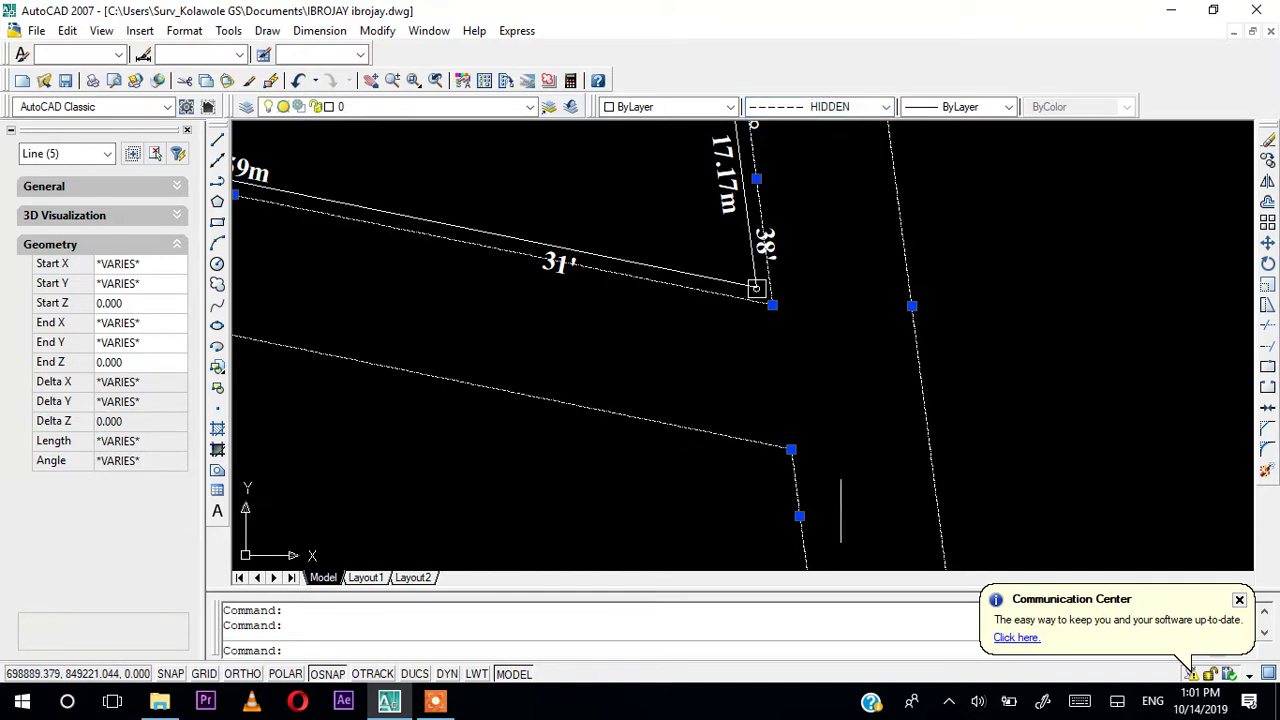
{"action": "scroll", "coordinate": [840, 510], "scroll_direction": "down", "scroll_amount": 5}
{"action": "key", "text": "Escape"}
{"action": "scroll", "coordinate": [772, 374], "scroll_direction": "up", "scroll_amount": 7}
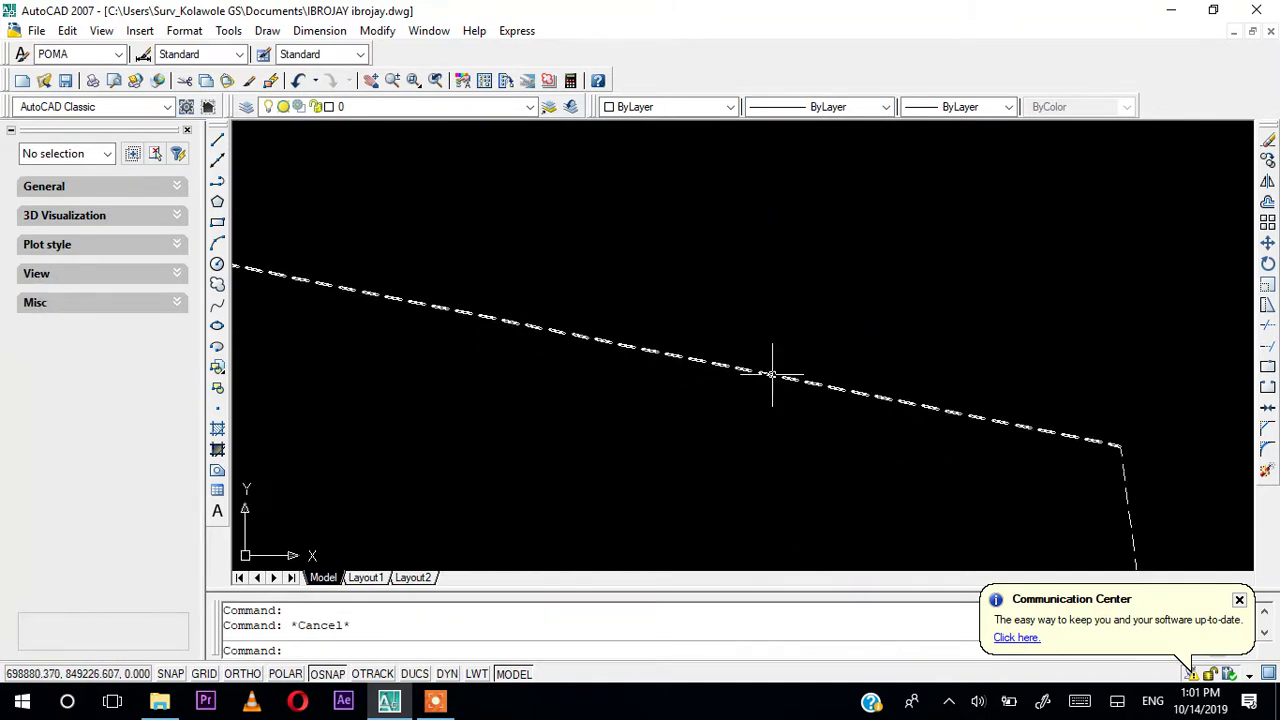
{"action": "scroll", "coordinate": [749, 380], "scroll_direction": "down", "scroll_amount": 1}
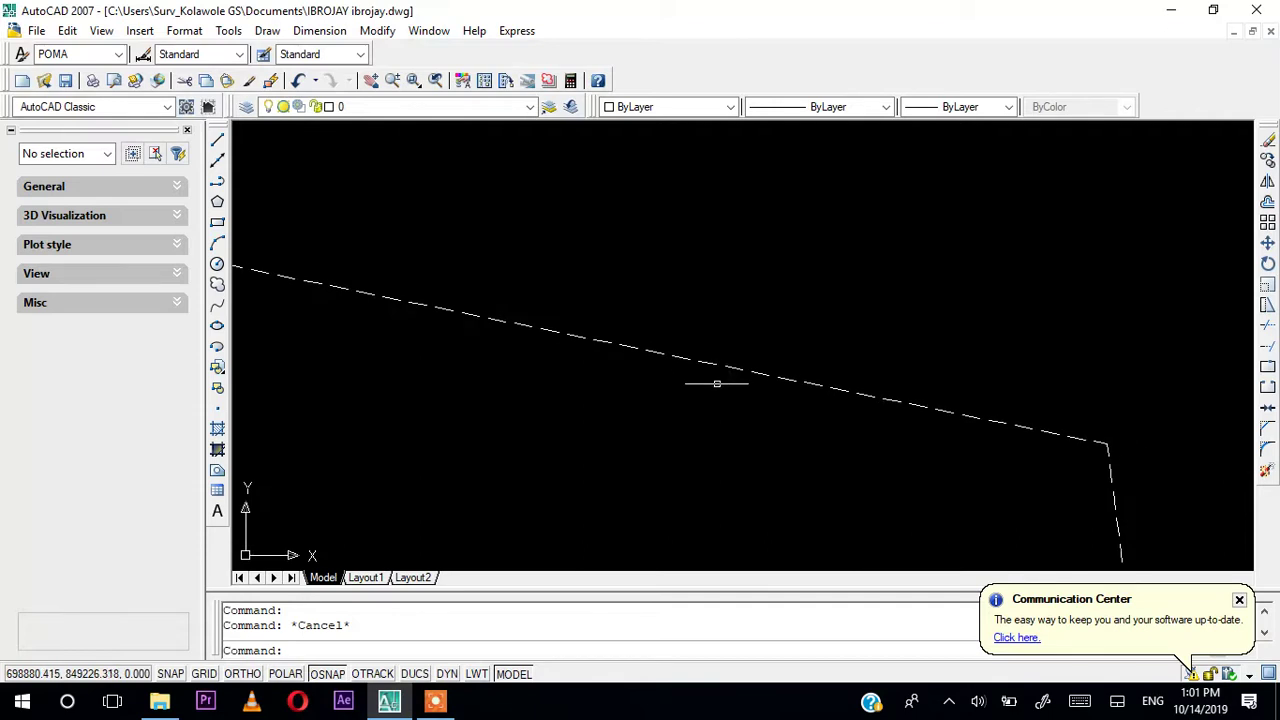
{"action": "scroll", "coordinate": [717, 383], "scroll_direction": "down", "scroll_amount": 7}
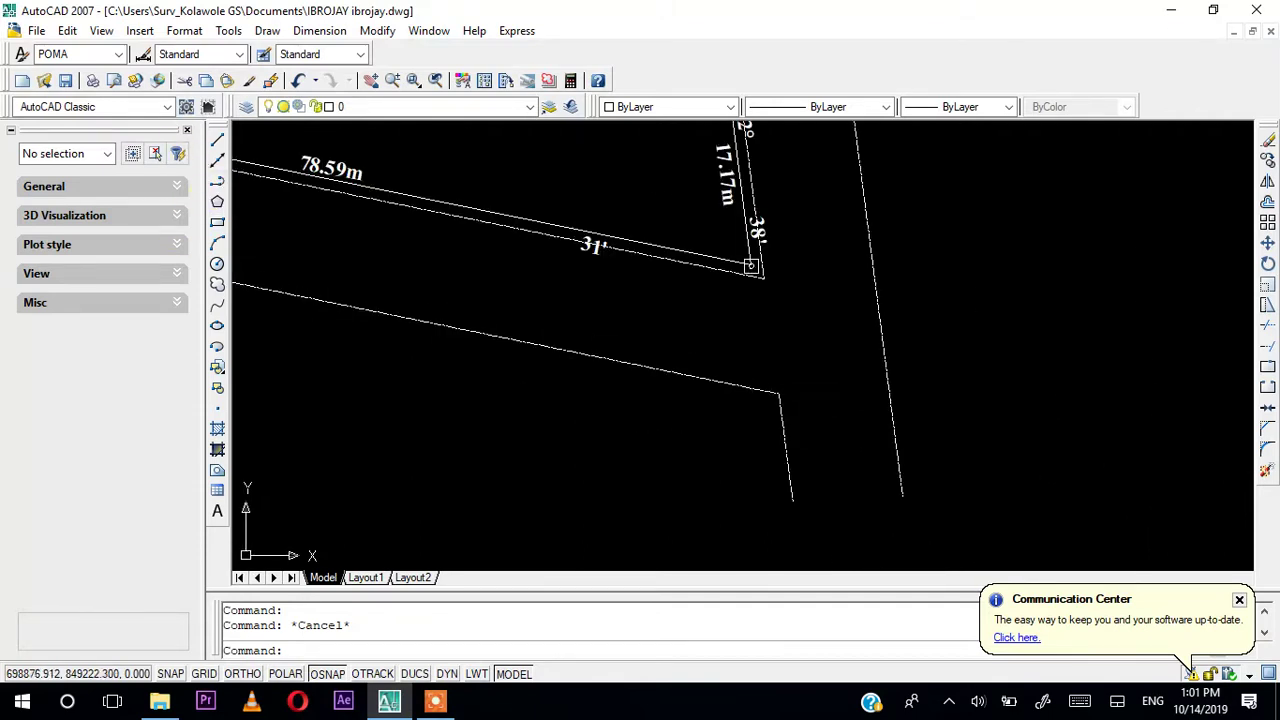
Set the linetype scale of the five dashed road segments to 5
{"action": "left_click", "coordinate": [940, 410]}
{"action": "left_click", "coordinate": [668, 365]}
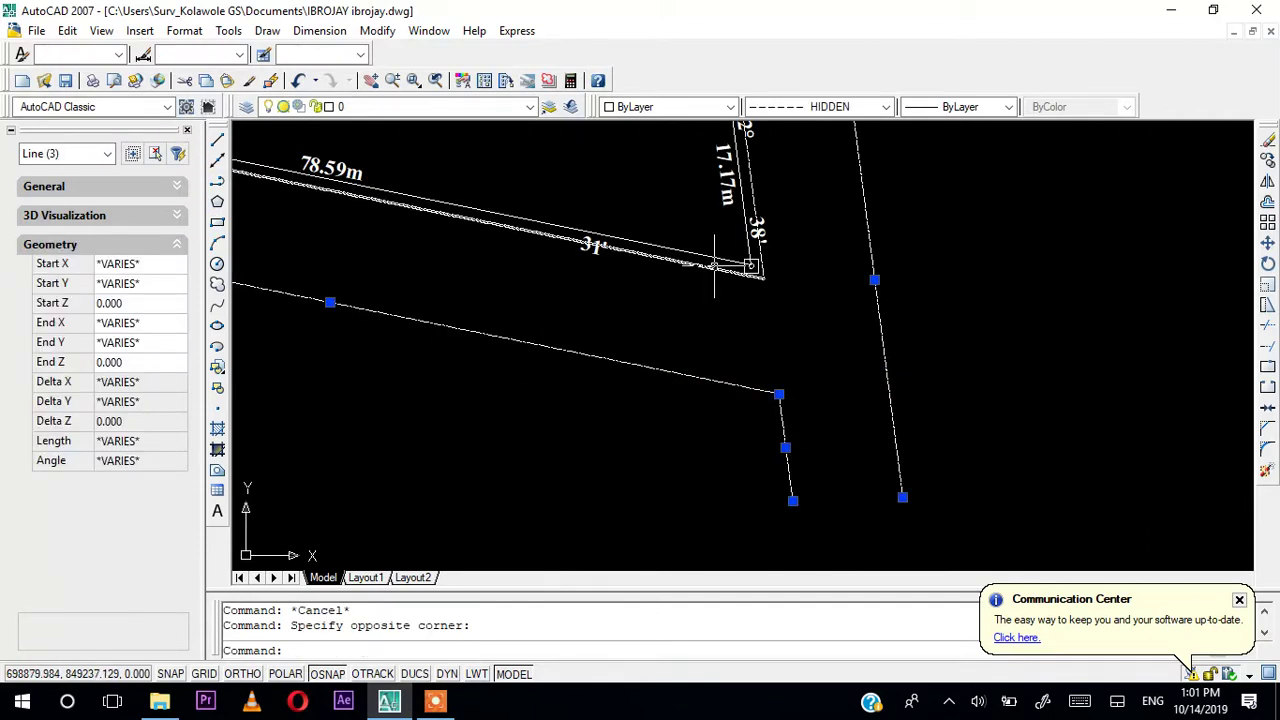
{"action": "left_click", "coordinate": [752, 262]}
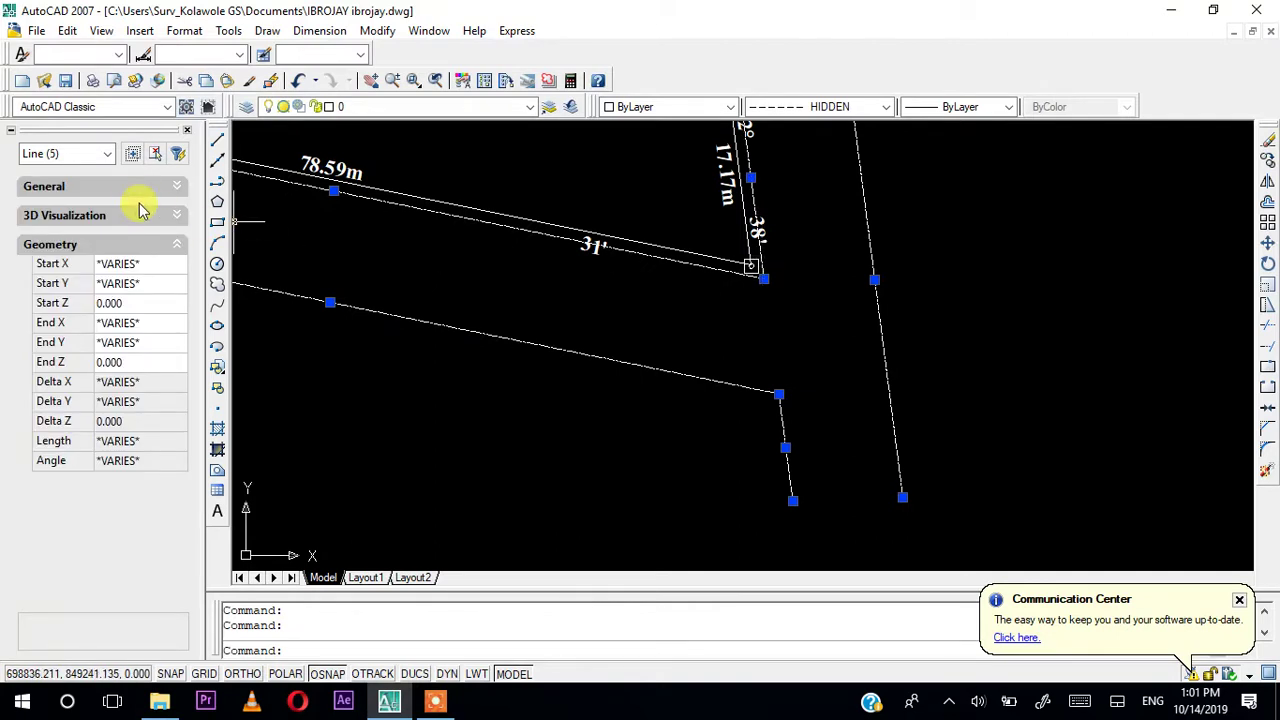
{"action": "left_click", "coordinate": [174, 188]}
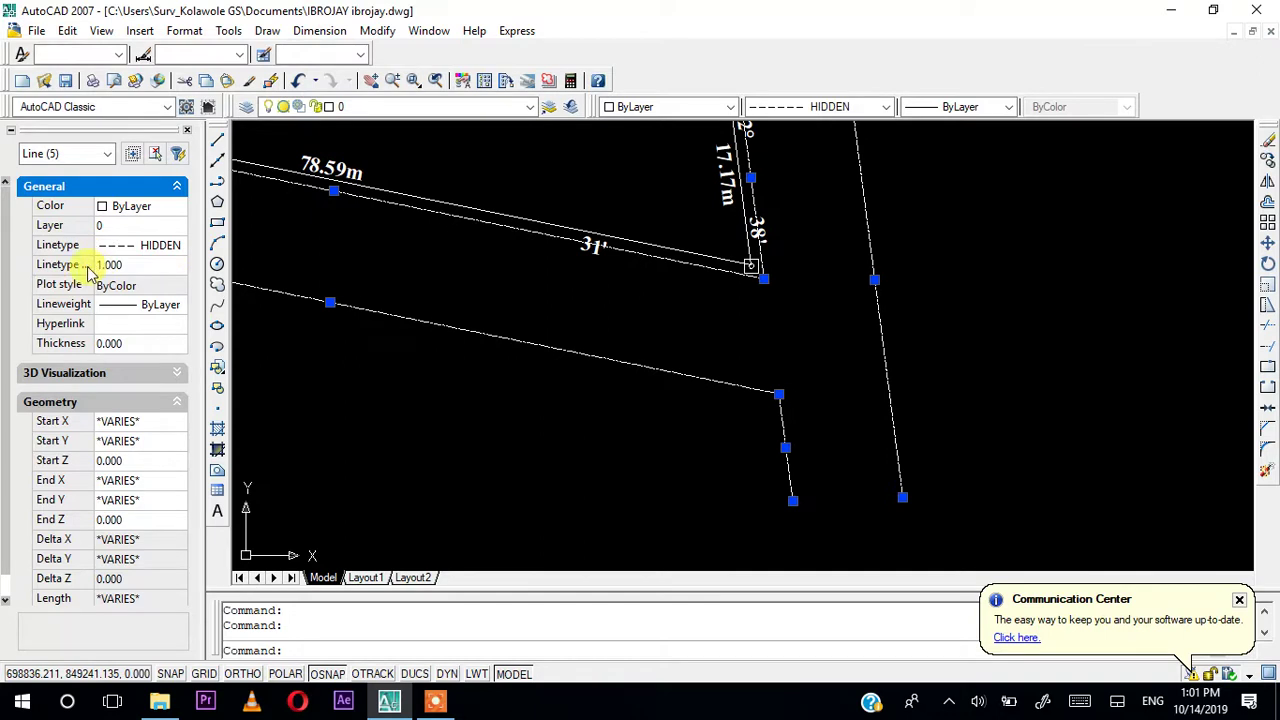
{"action": "left_click", "coordinate": [146, 264]}
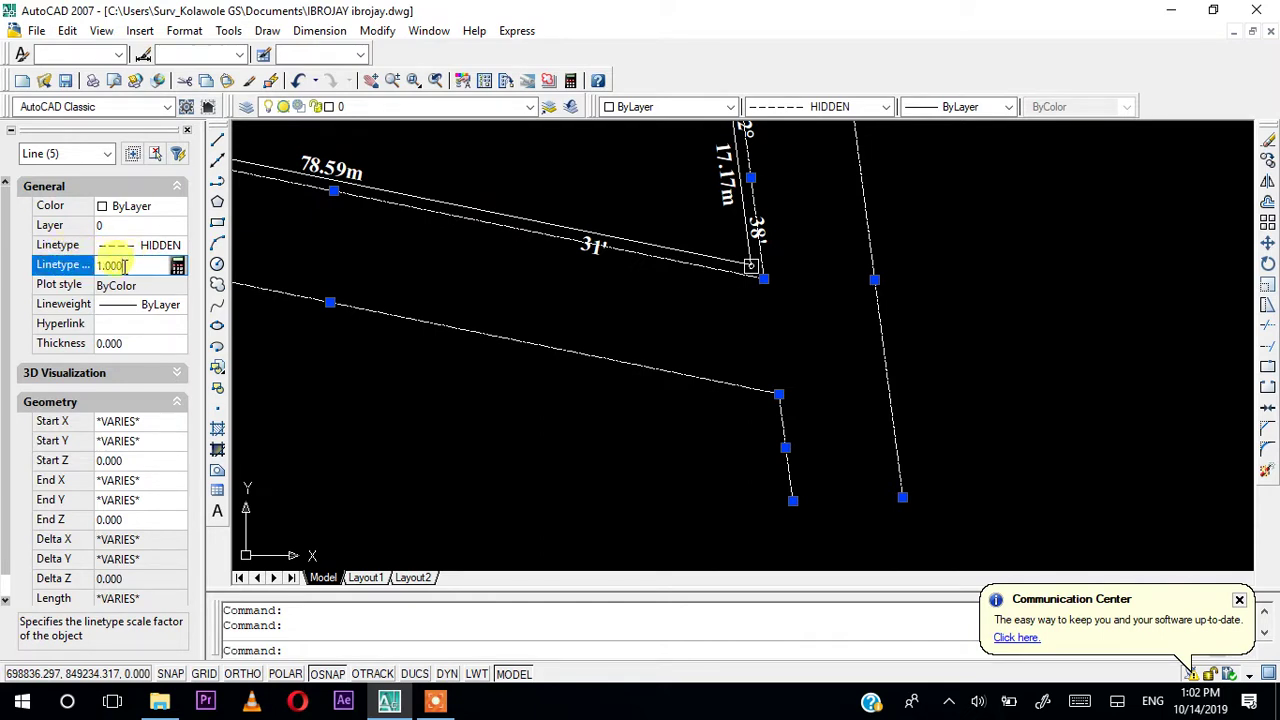
{"action": "left_click", "coordinate": [70, 265]}
{"action": "type", "text": "5"}
{"action": "left_click", "coordinate": [192, 287]}
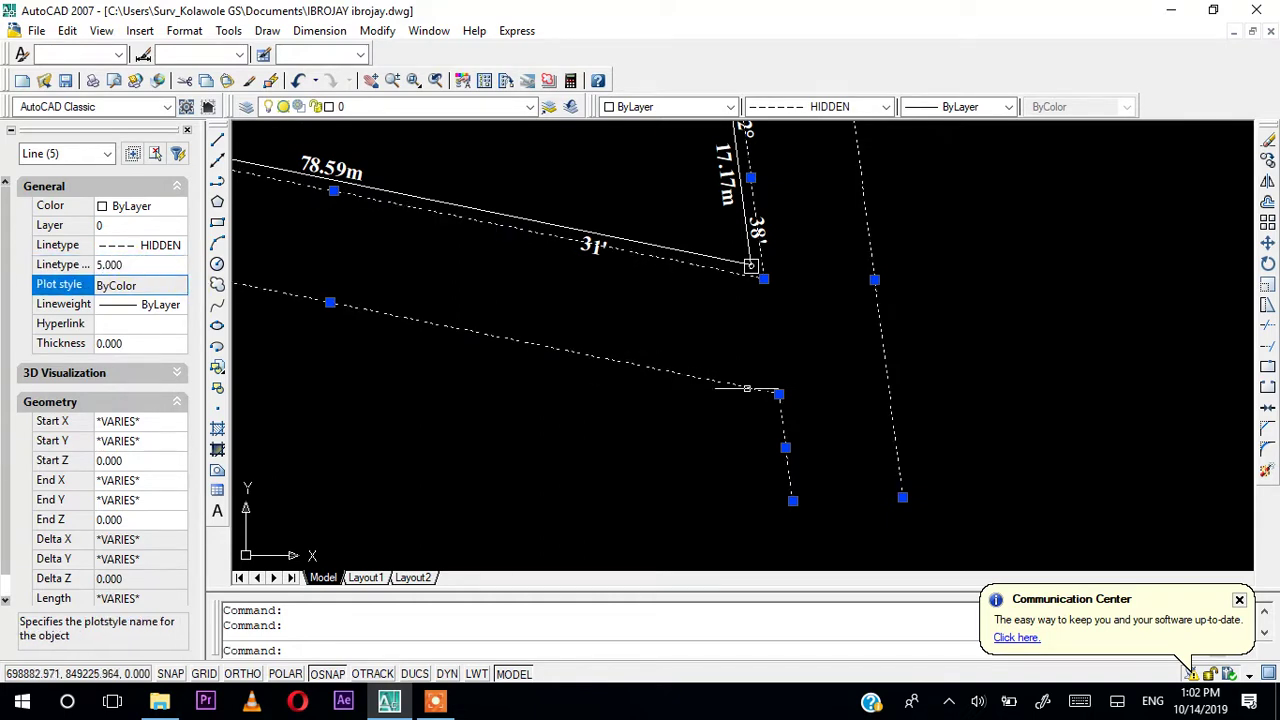
{"action": "scroll", "coordinate": [669, 366], "scroll_direction": "up", "scroll_amount": 2}
{"action": "scroll", "coordinate": [667, 370], "scroll_direction": "down", "scroll_amount": 3}
{"action": "key", "text": "Escape"}
{"action": "scroll", "coordinate": [680, 366], "scroll_direction": "down", "scroll_amount": 3}
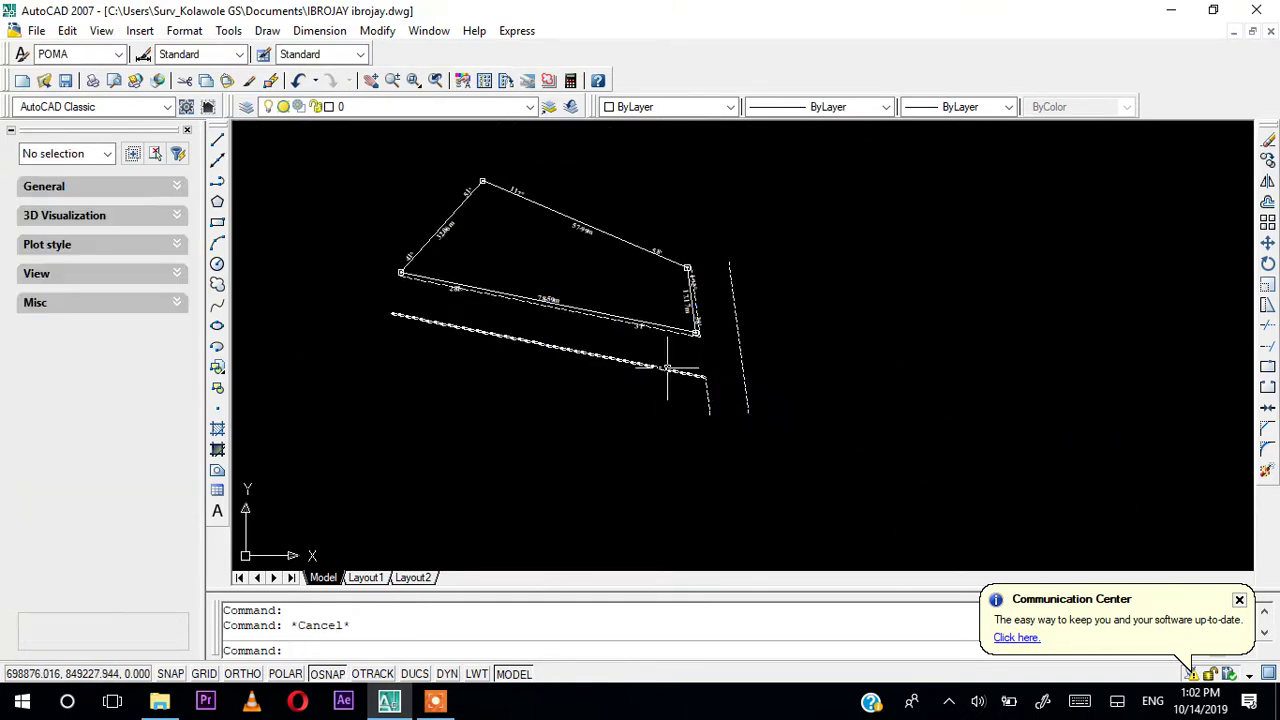
{"action": "scroll", "coordinate": [651, 366], "scroll_direction": "up", "scroll_amount": 5}
{"action": "scroll", "coordinate": [651, 375], "scroll_direction": "down", "scroll_amount": 2}
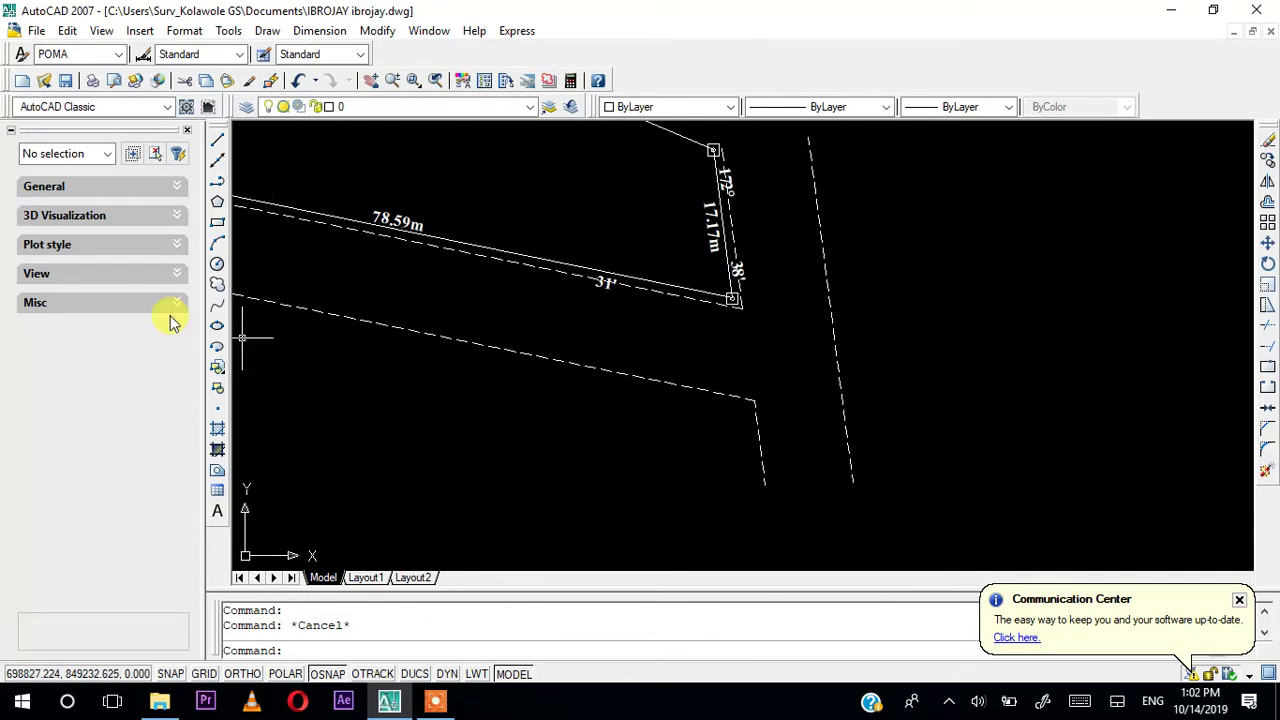
Increase the linetype scale of all five road segments to 9
{"action": "left_click", "coordinate": [930, 505]}
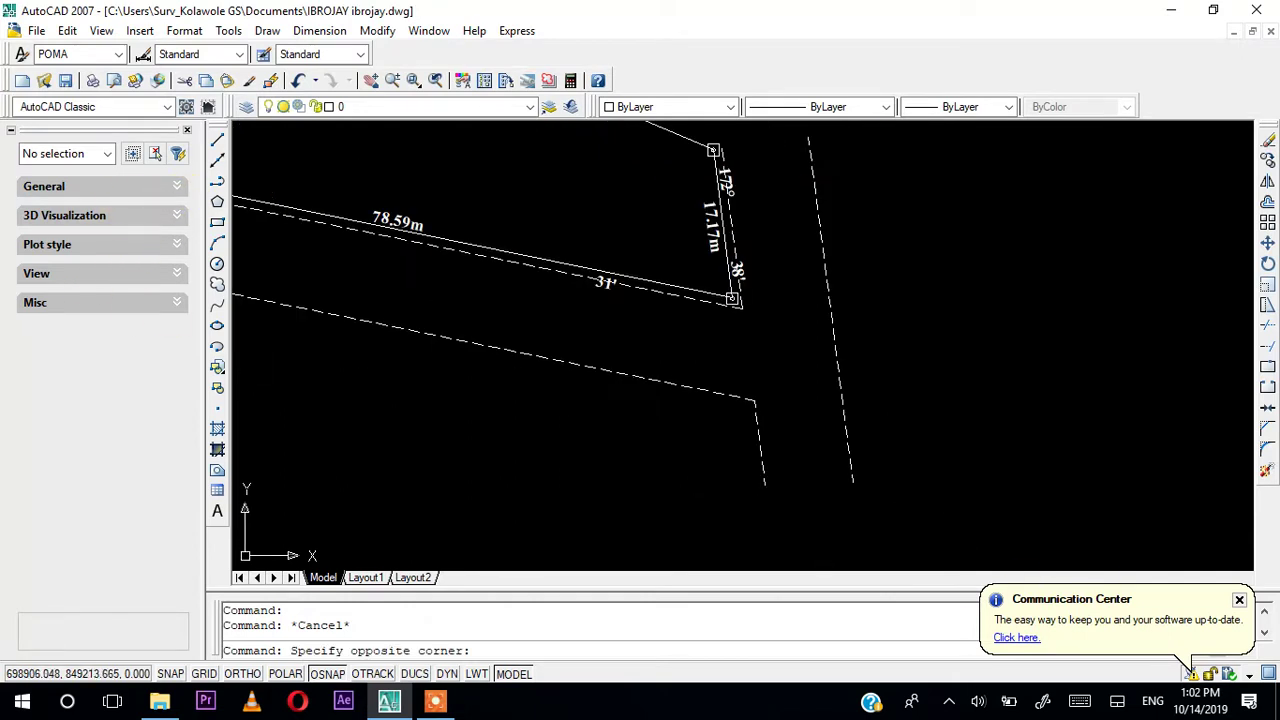
{"action": "left_click", "coordinate": [697, 351]}
{"action": "left_click", "coordinate": [707, 290]}
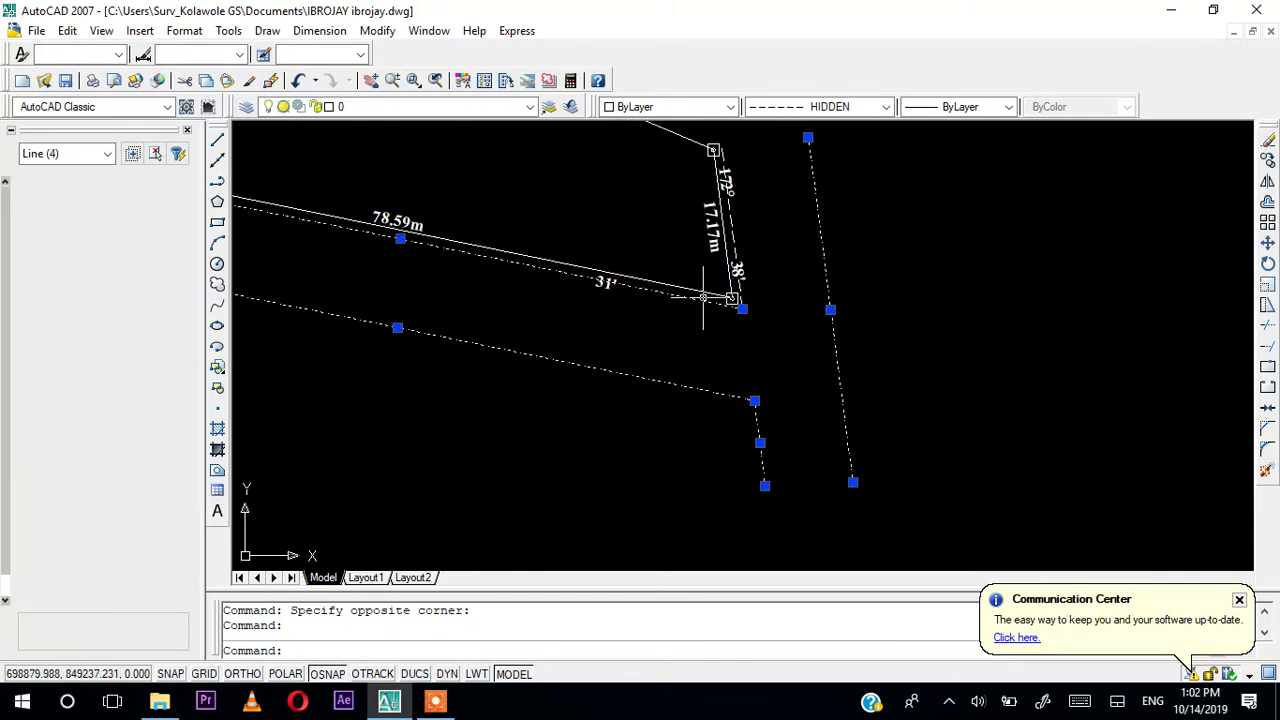
{"action": "left_click", "coordinate": [736, 248]}
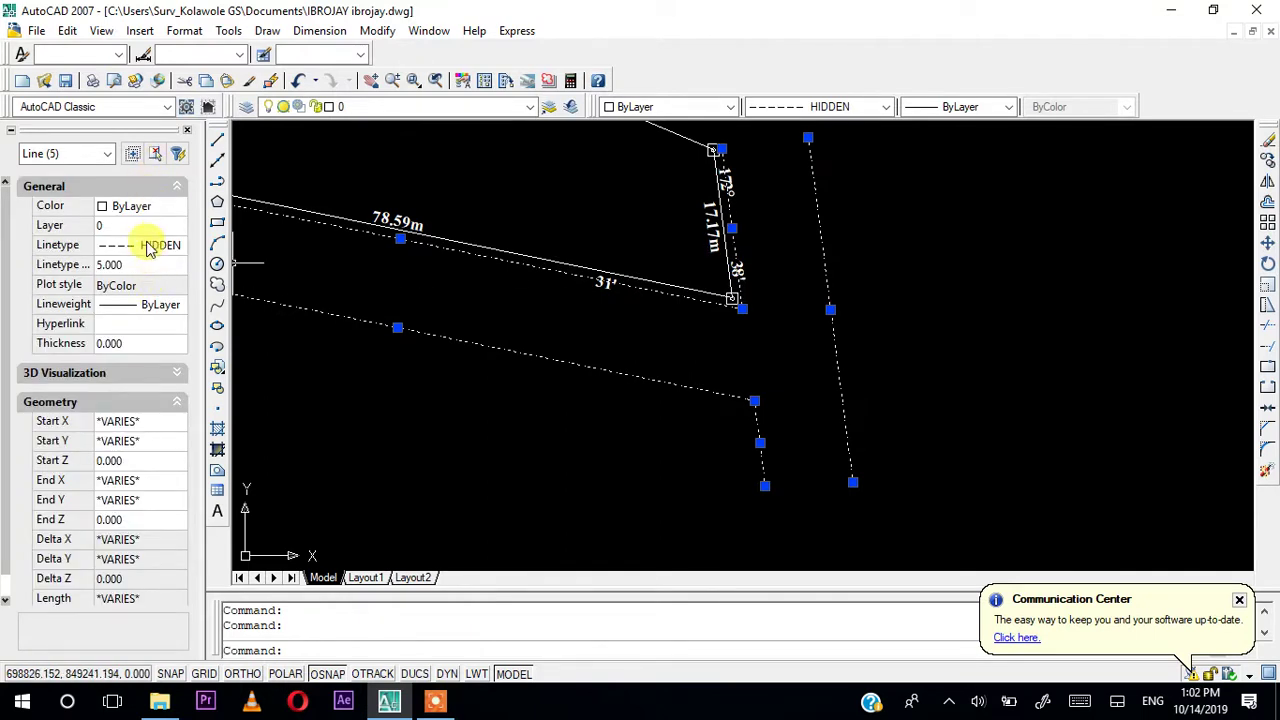
{"action": "left_click", "coordinate": [149, 265]}
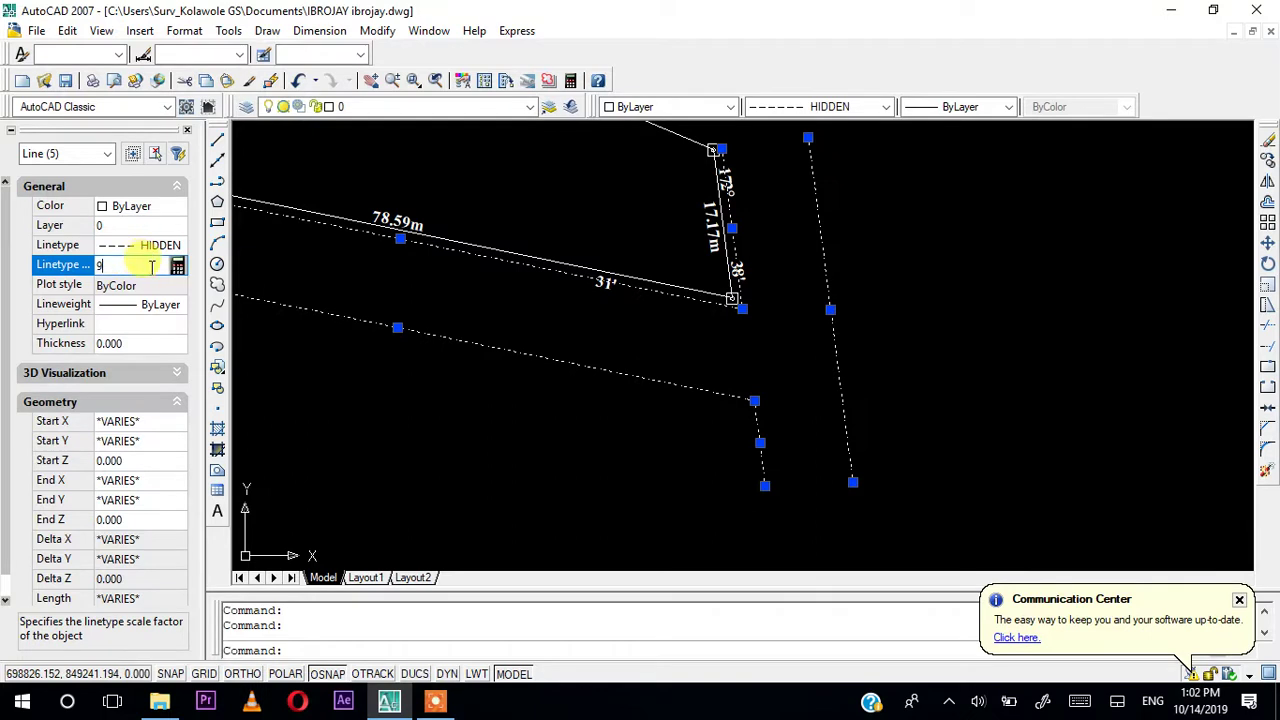
{"action": "type", "text": "9"}
{"action": "key", "text": "Return"}
{"action": "key", "text": "Escape"}
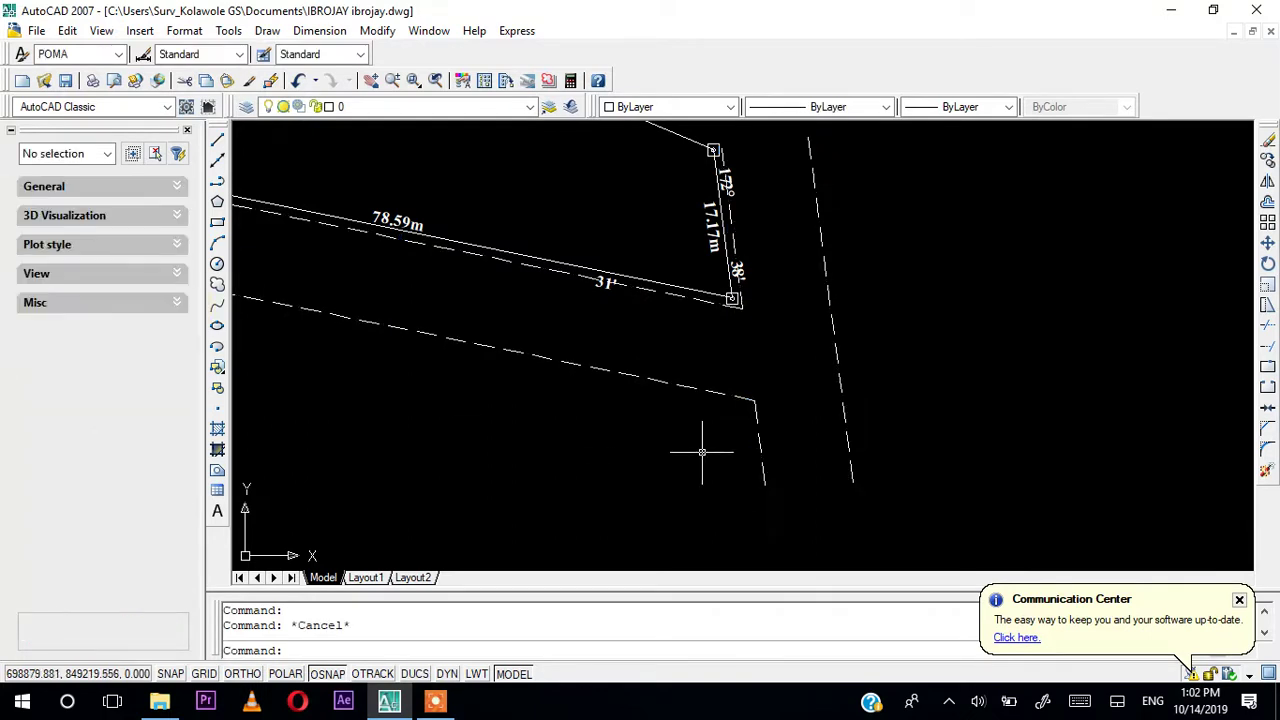
{"action": "scroll", "coordinate": [702, 452], "scroll_direction": "down", "scroll_amount": 2}
{"action": "scroll", "coordinate": [610, 399], "scroll_direction": "down", "scroll_amount": 2}
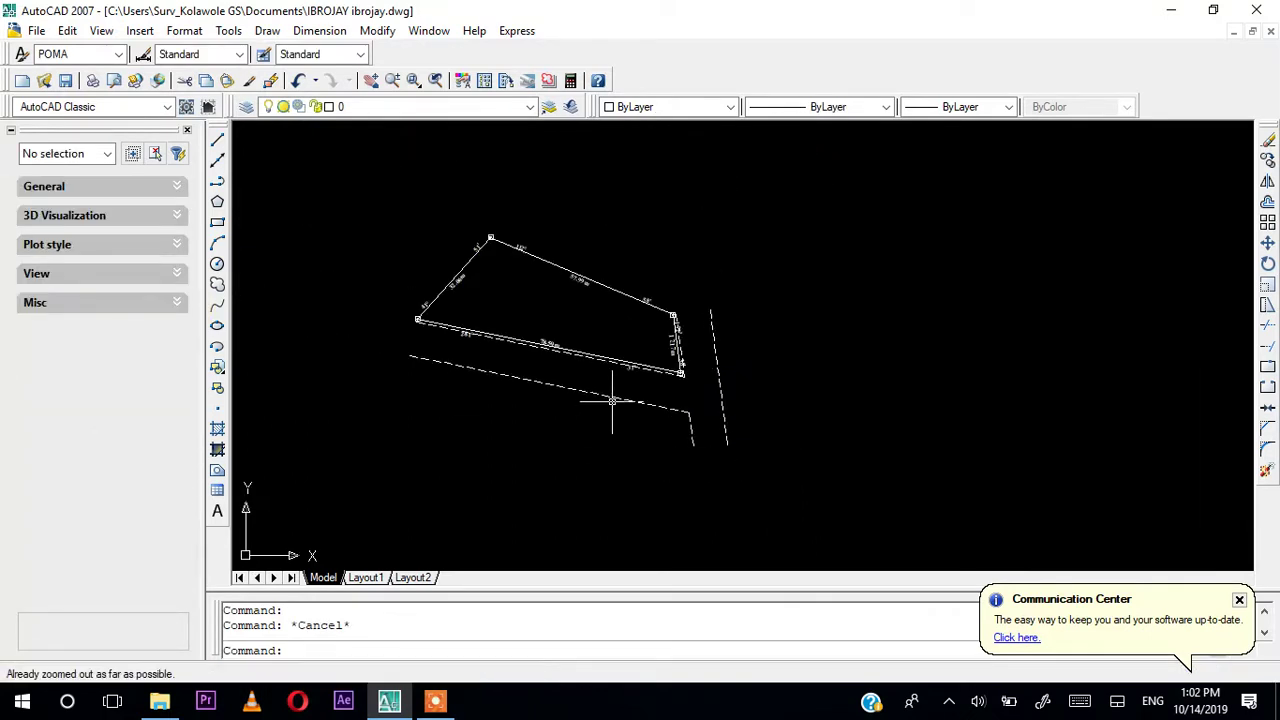
{"action": "scroll", "coordinate": [612, 398], "scroll_direction": "up", "scroll_amount": 8}
{"action": "scroll", "coordinate": [672, 388], "scroll_direction": "down", "scroll_amount": 3}
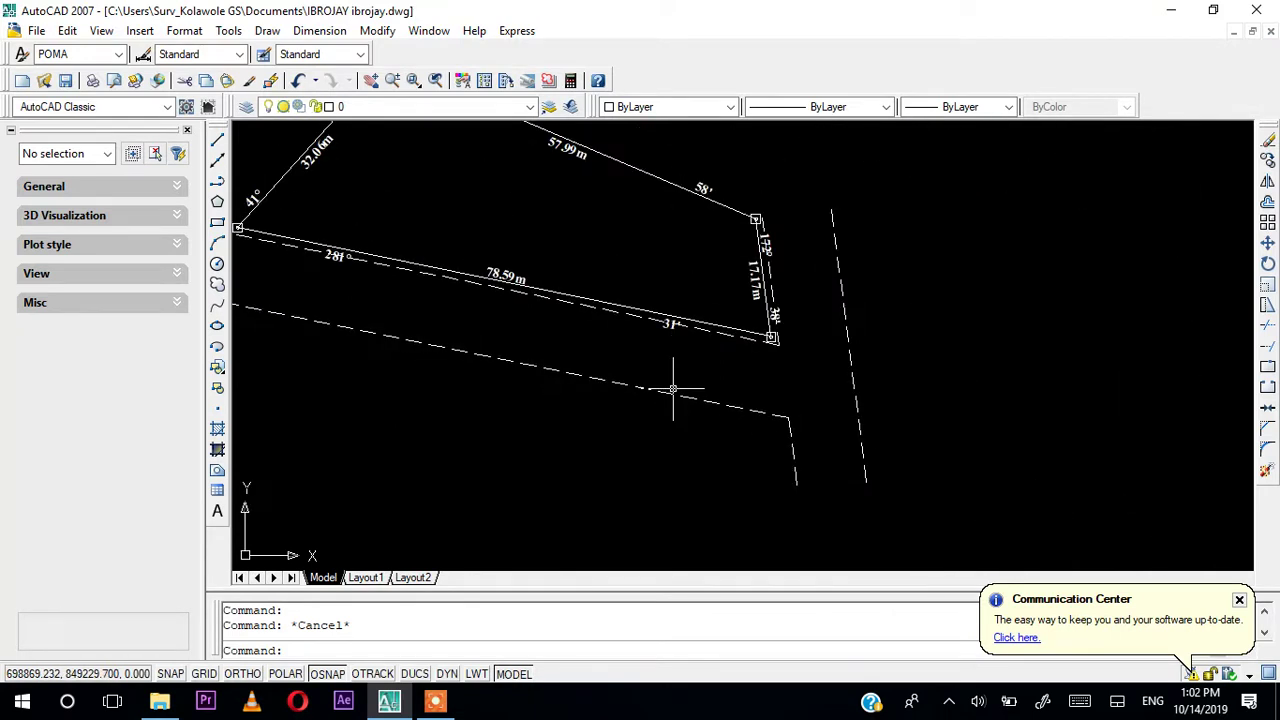
Set the linetype scale of the five HIDDEN road segments to 15
{"action": "left_click", "coordinate": [946, 448]}
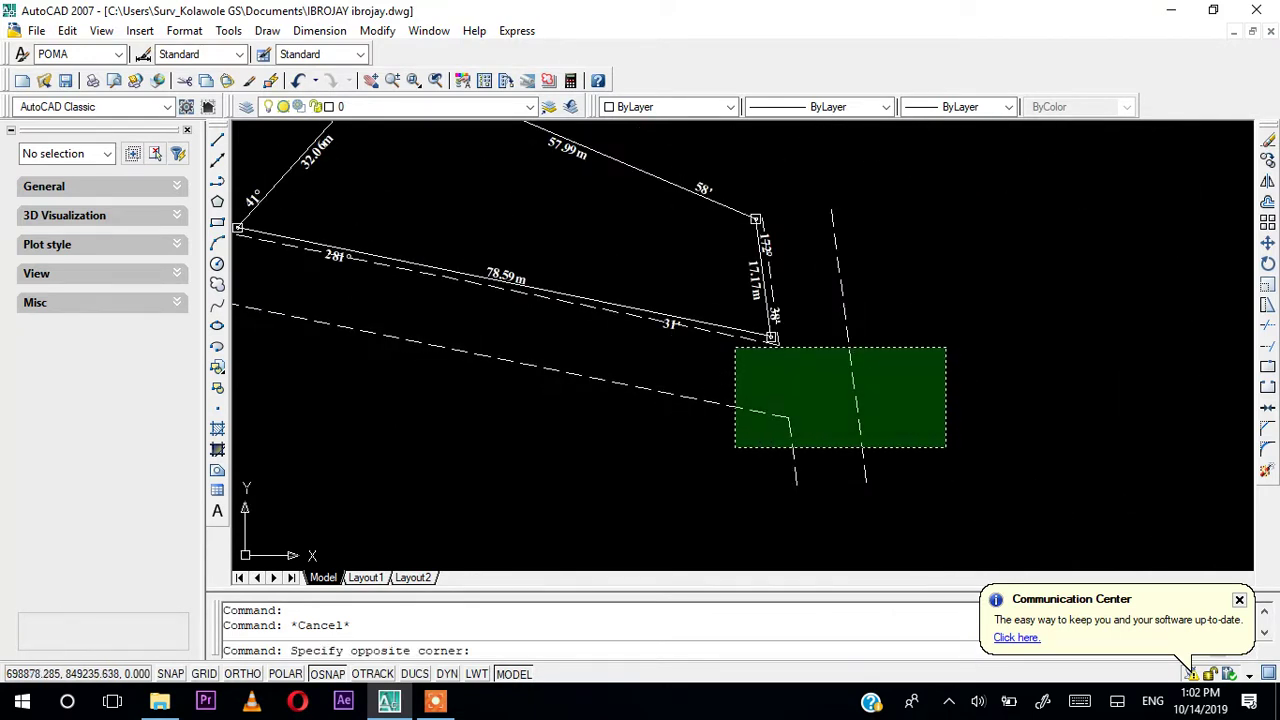
{"action": "left_click", "coordinate": [727, 343]}
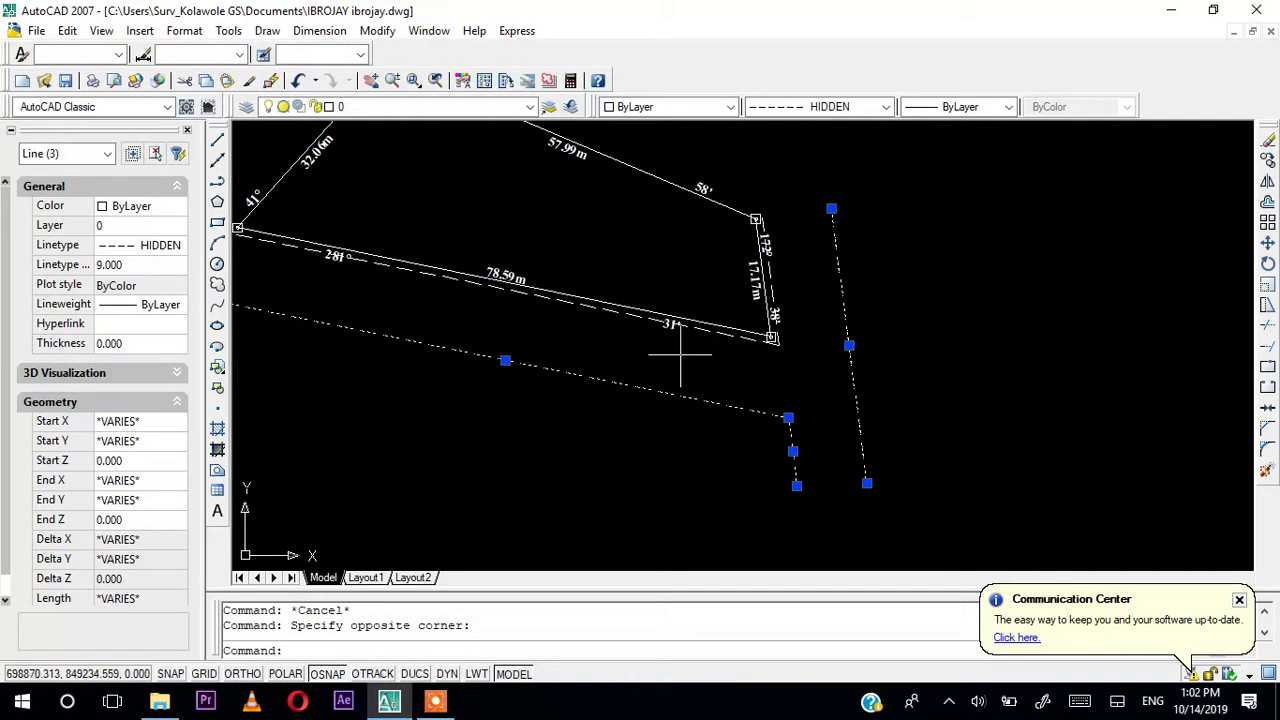
{"action": "scroll", "coordinate": [680, 355], "scroll_direction": "up", "scroll_amount": 3}
{"action": "scroll", "coordinate": [757, 408], "scroll_direction": "down", "scroll_amount": 1}
{"action": "left_click", "coordinate": [757, 408]}
{"action": "left_click", "coordinate": [715, 380]}
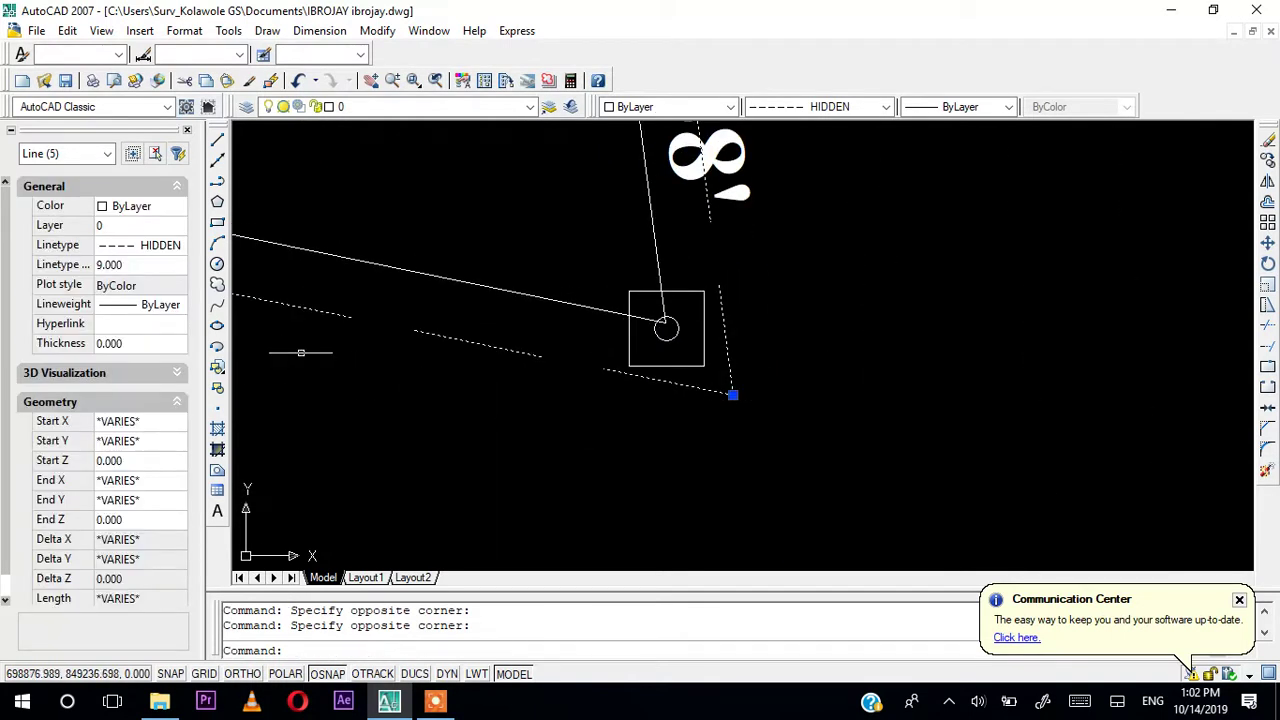
{"action": "left_click", "coordinate": [160, 266]}
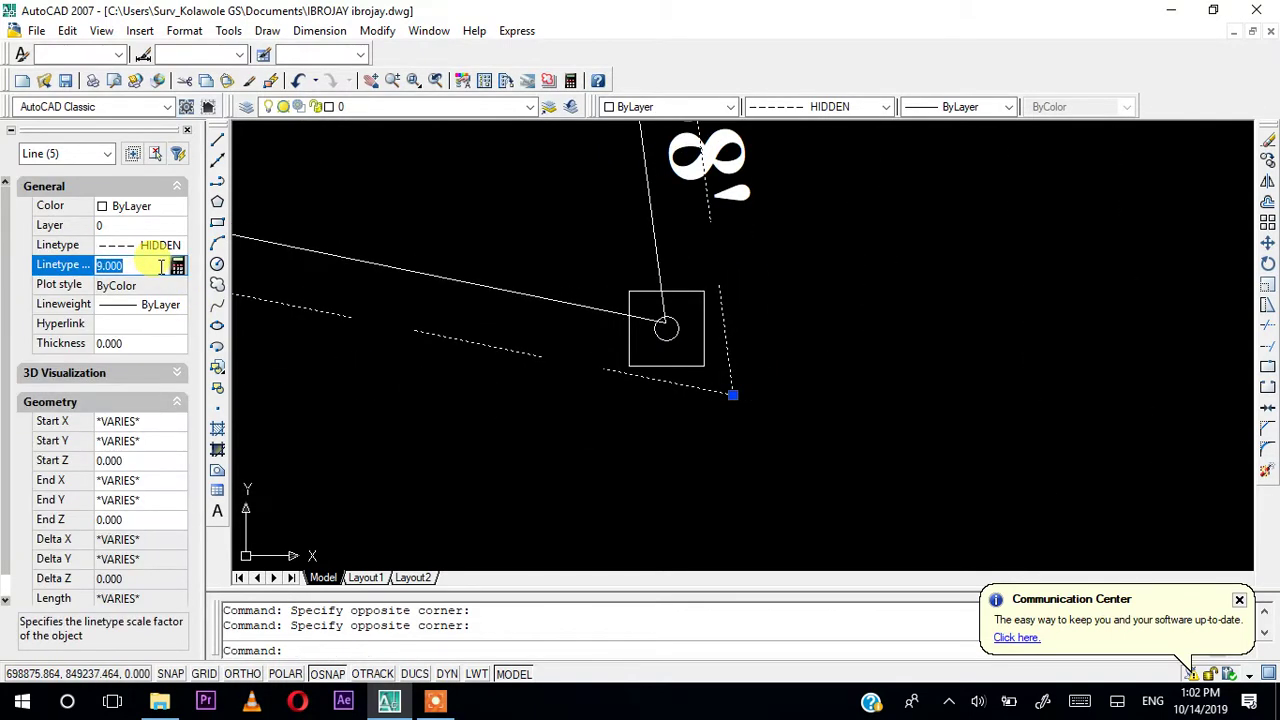
{"action": "type", "text": "15"}
{"action": "key", "text": "Return"}
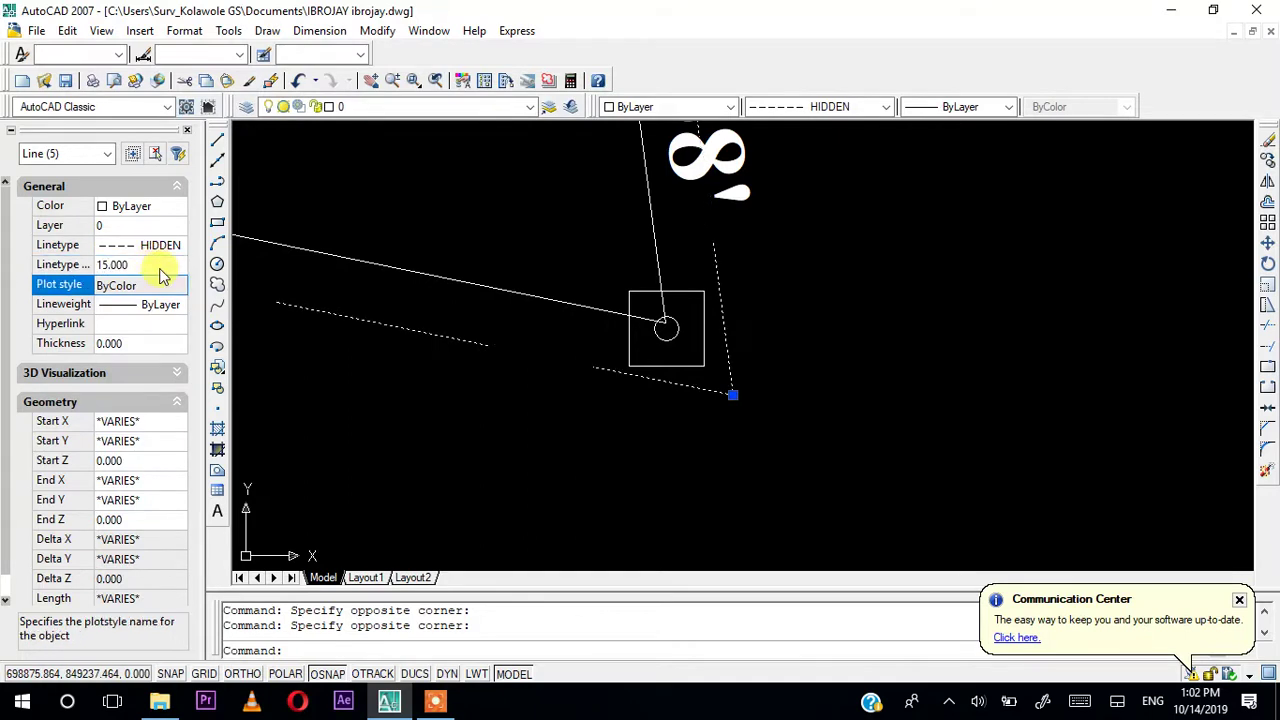
{"action": "scroll", "coordinate": [440, 420], "scroll_direction": "down", "scroll_amount": 3}
{"action": "middle_click_drag", "start_coordinate": [436, 422], "coordinate": [610, 430]}
{"action": "key", "text": "Escape"}
{"action": "key", "text": "Escape"}
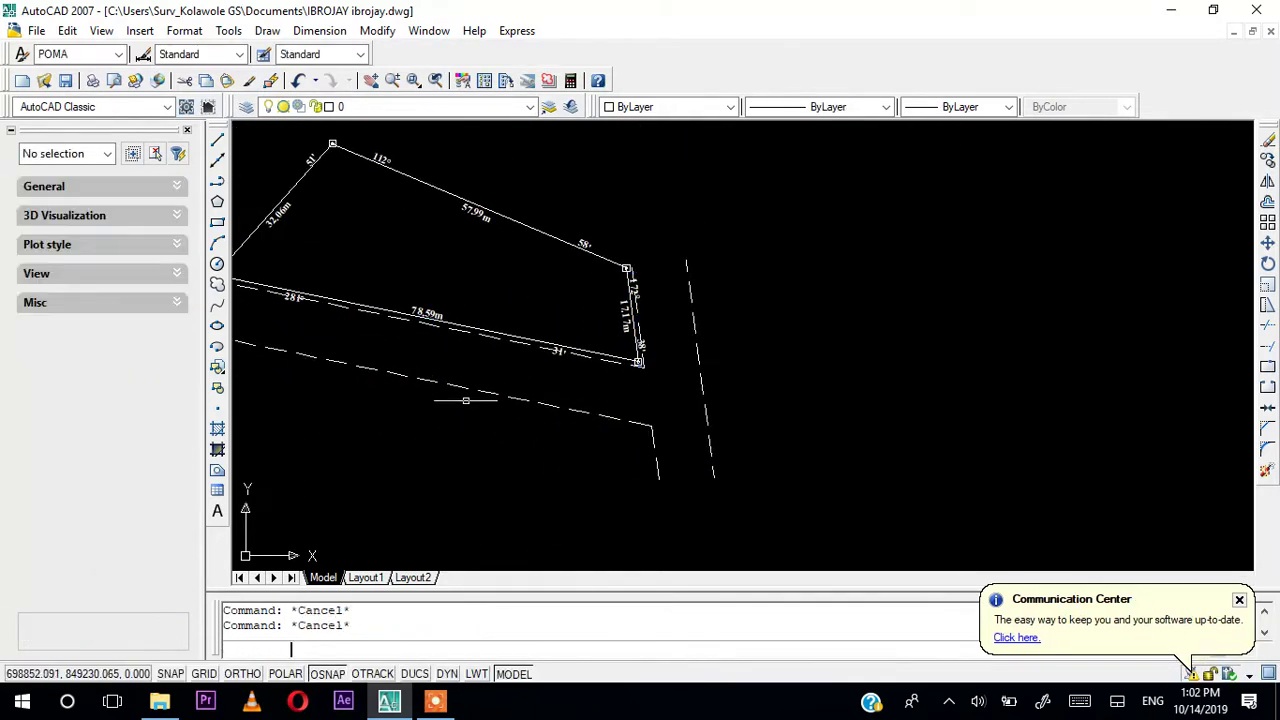
Add the multiline text "GANIKOL ROAD", with a wide gap between the words, below the outer southern line, justified centre and middle
{"action": "middle_click_drag", "start_coordinate": [397, 412], "coordinate": [540, 422]}
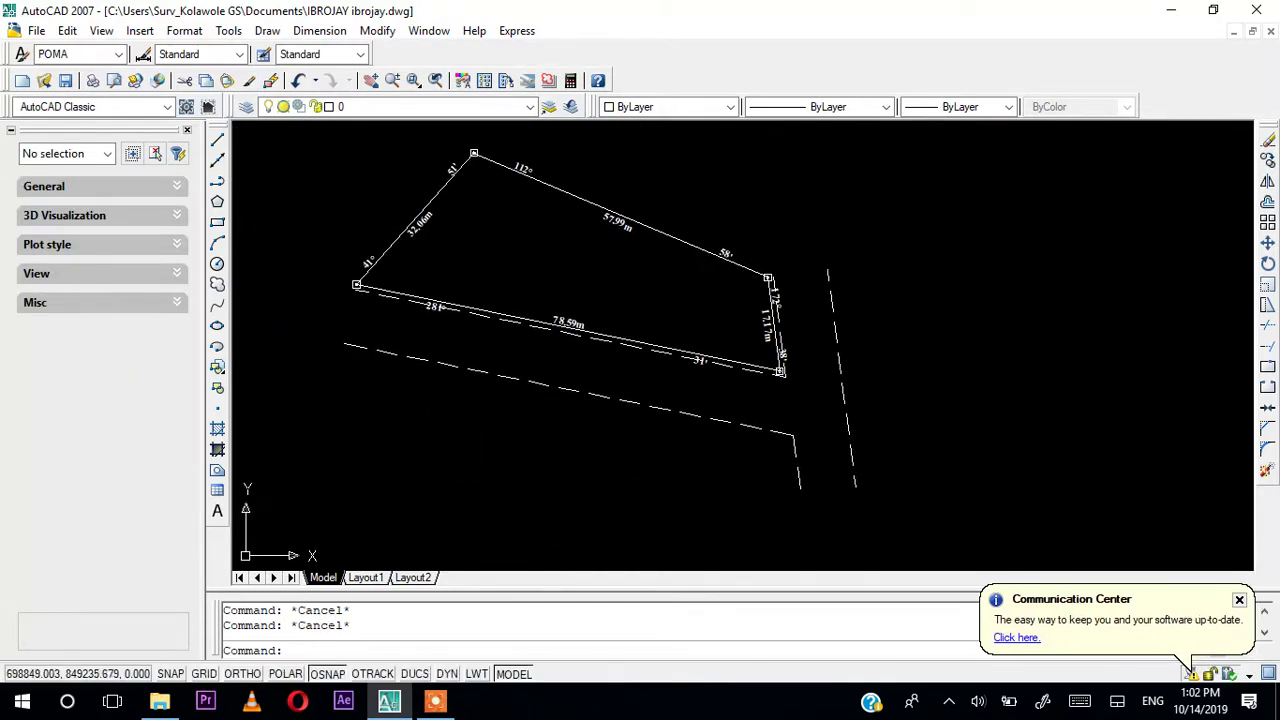
{"action": "left_click", "coordinate": [217, 511]}
{"action": "left_click", "coordinate": [366, 389]}
{"action": "left_click", "coordinate": [500, 445]}
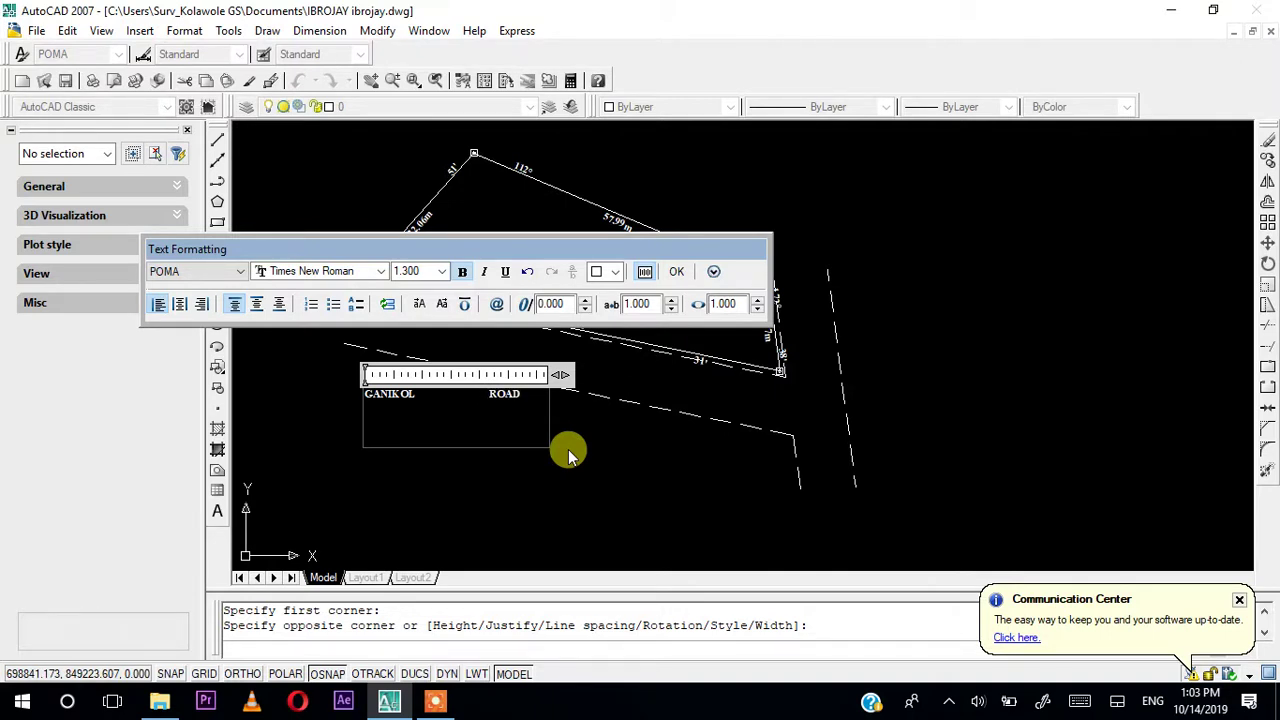
{"action": "left_click_drag", "start_coordinate": [366, 392], "coordinate": [419, 428]}
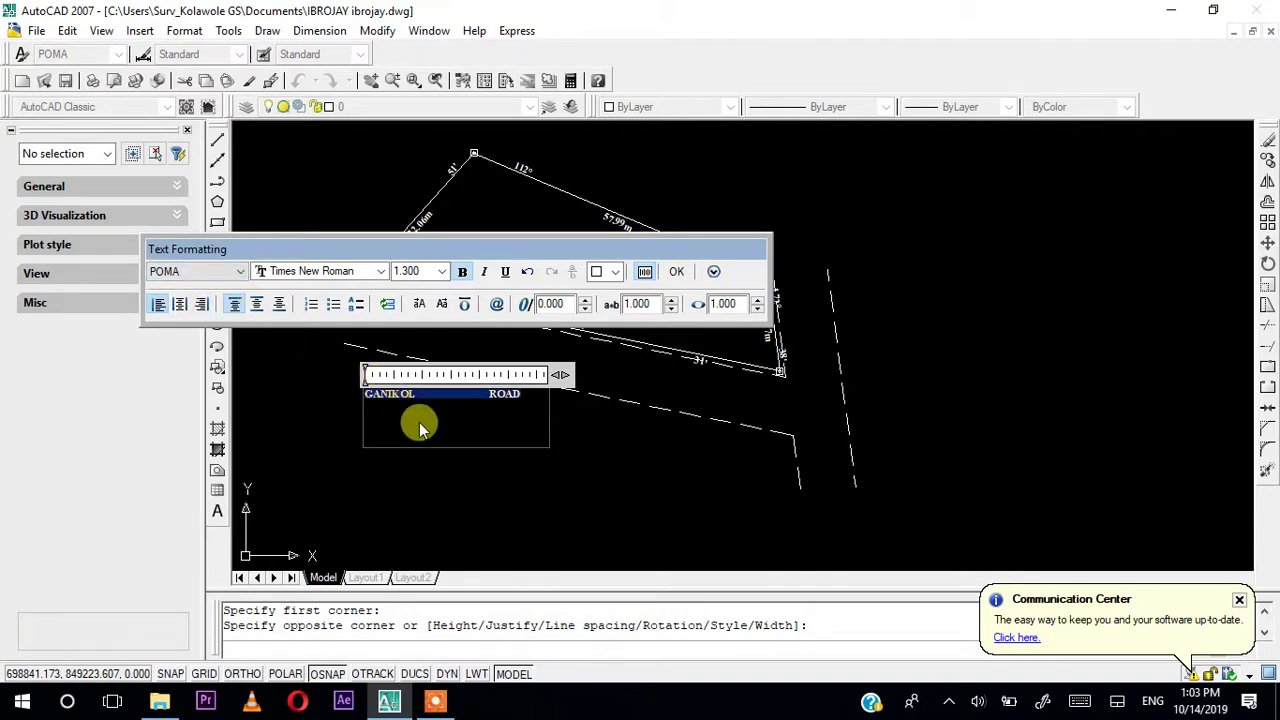
{"action": "left_click", "coordinate": [179, 304]}
{"action": "left_click", "coordinate": [260, 304]}
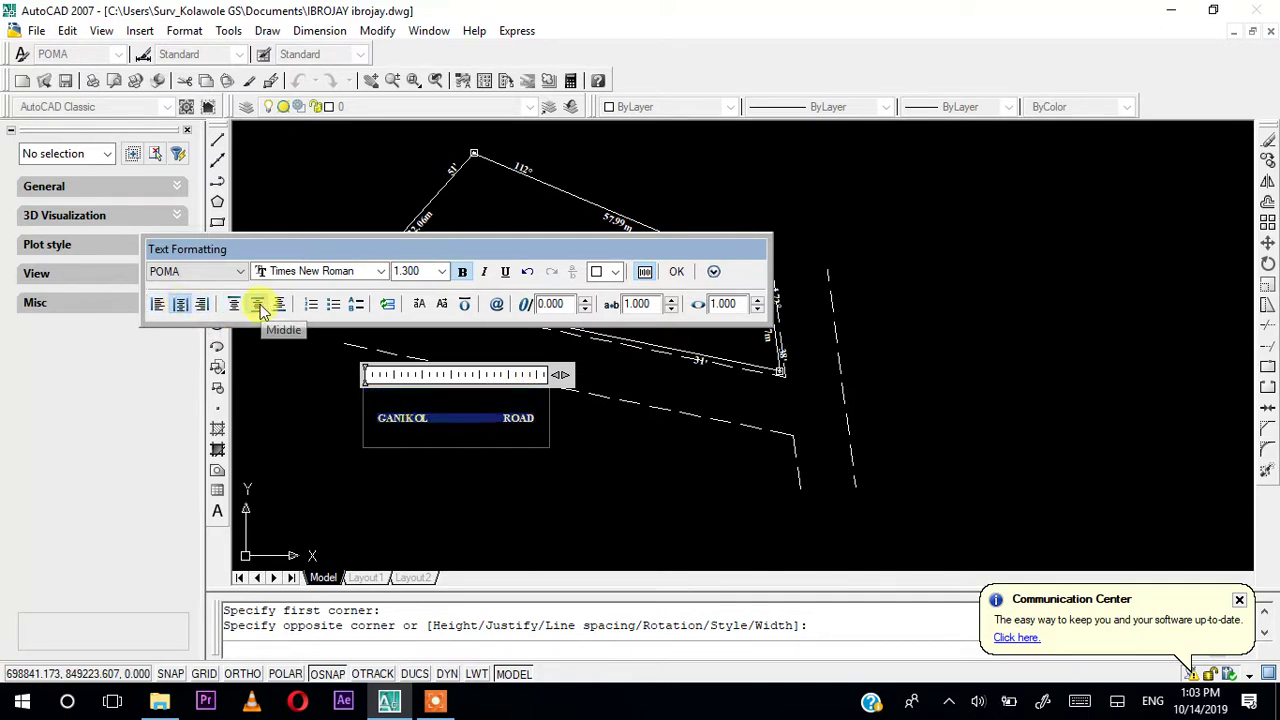
{"action": "left_click", "coordinate": [565, 443]}
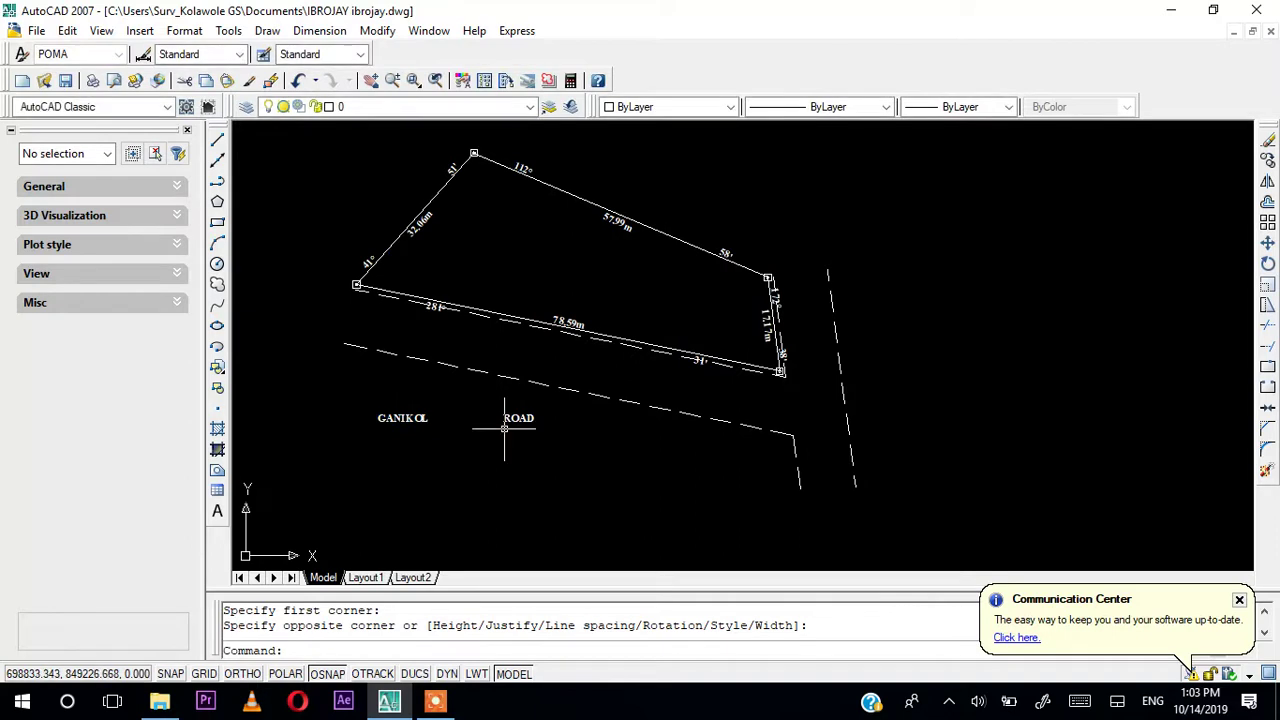
Move the "GANIKOL ROAD" text by its middle grip into the space between the two southern road lines
{"action": "left_click", "coordinate": [504, 425]}
{"action": "left_click", "coordinate": [455, 418]}
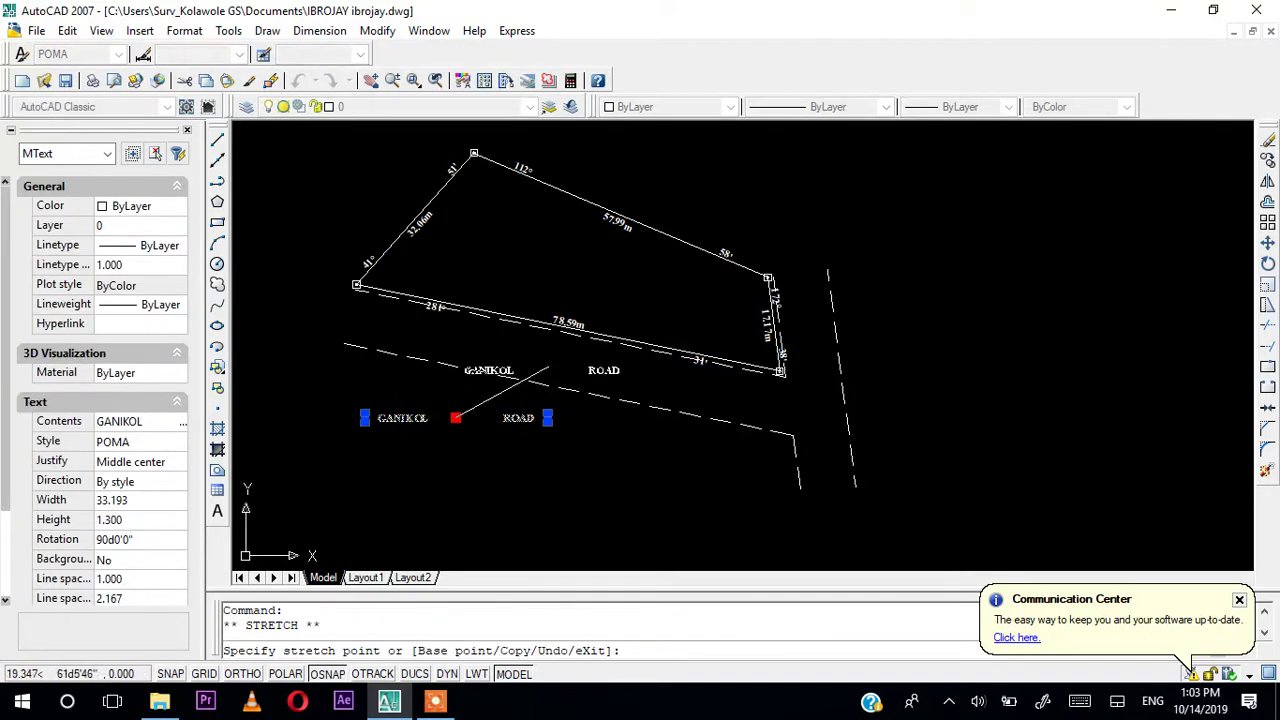
{"action": "left_click", "coordinate": [564, 357]}
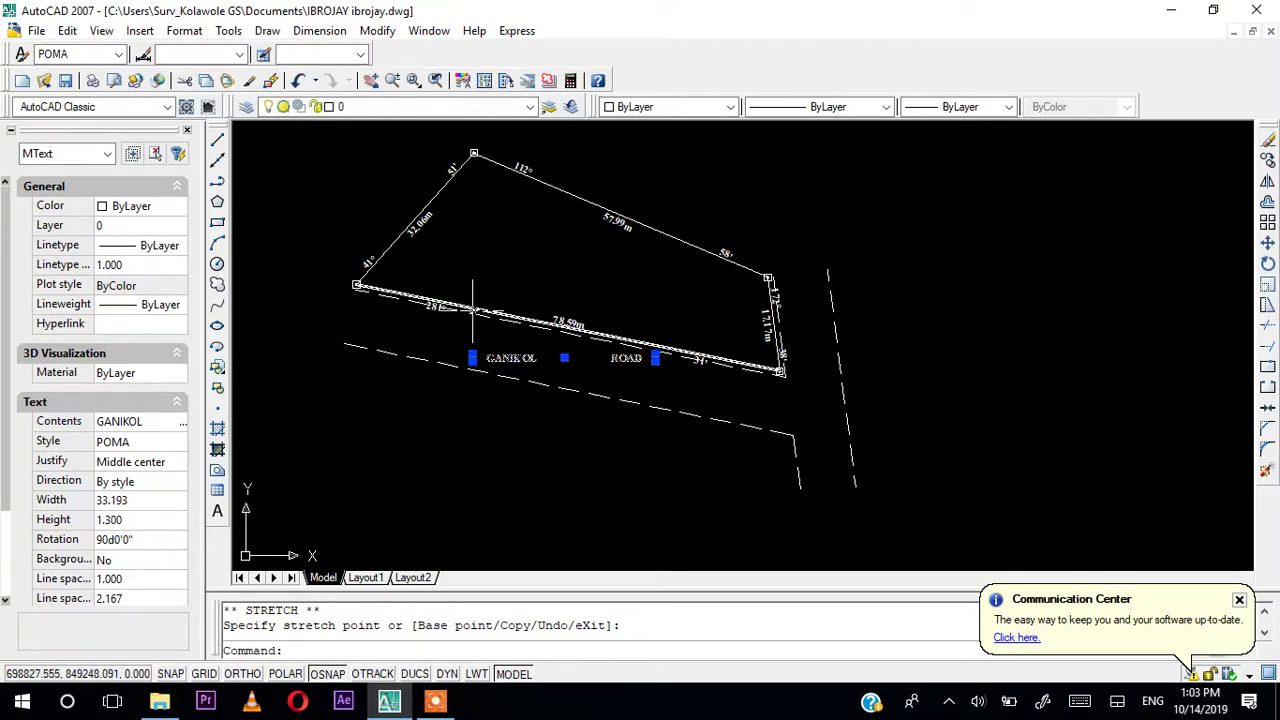
Set the rotation of the "GANIKOL ROAD" text to 101d31' to align it with the southern road lines
{"action": "scroll", "coordinate": [430, 305], "scroll_direction": "up", "scroll_amount": 2}
{"action": "scroll", "coordinate": [525, 331], "scroll_direction": "up", "scroll_amount": 3}
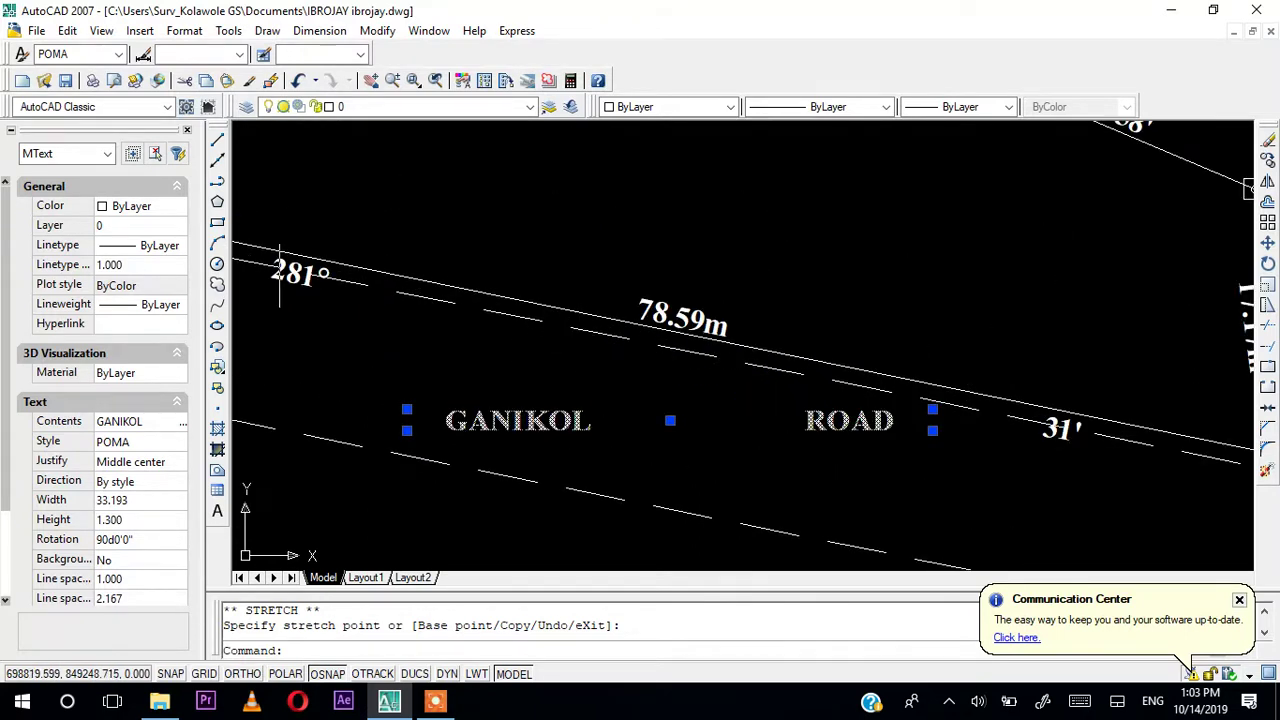
{"action": "scroll", "coordinate": [460, 350], "scroll_direction": "down", "scroll_amount": 5}
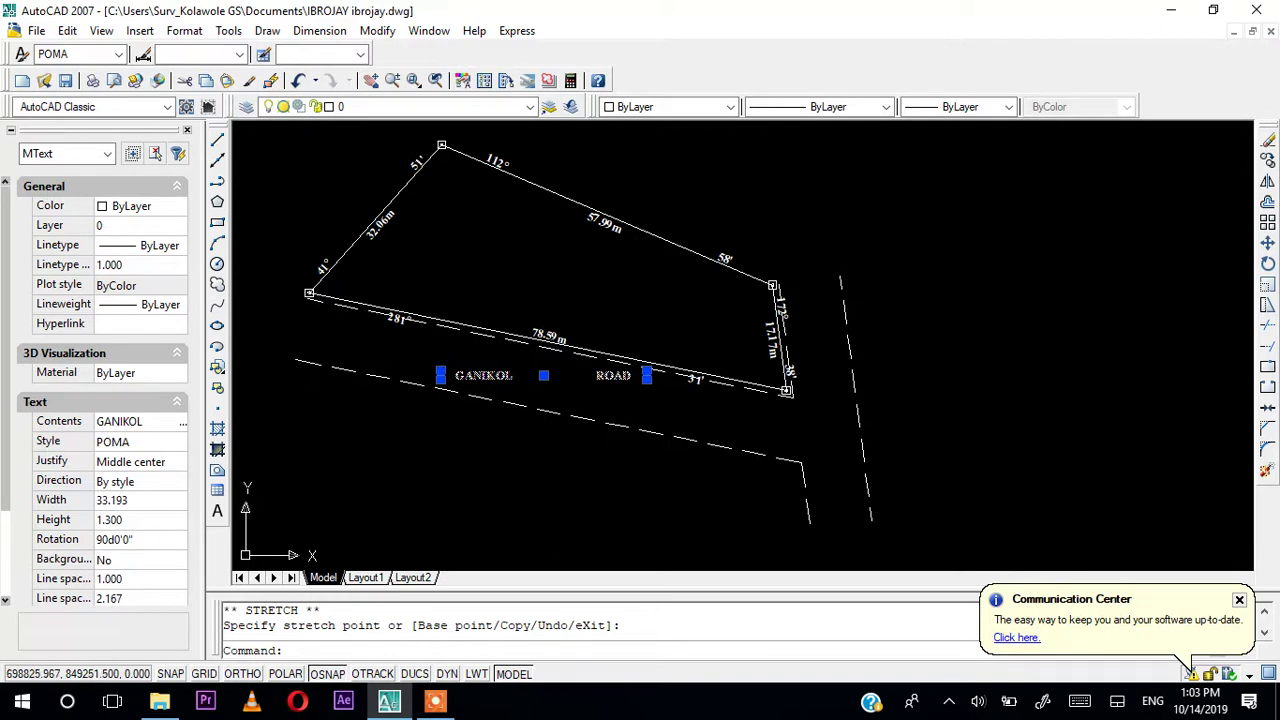
{"action": "scroll", "coordinate": [469, 340], "scroll_direction": "down", "scroll_amount": 2}
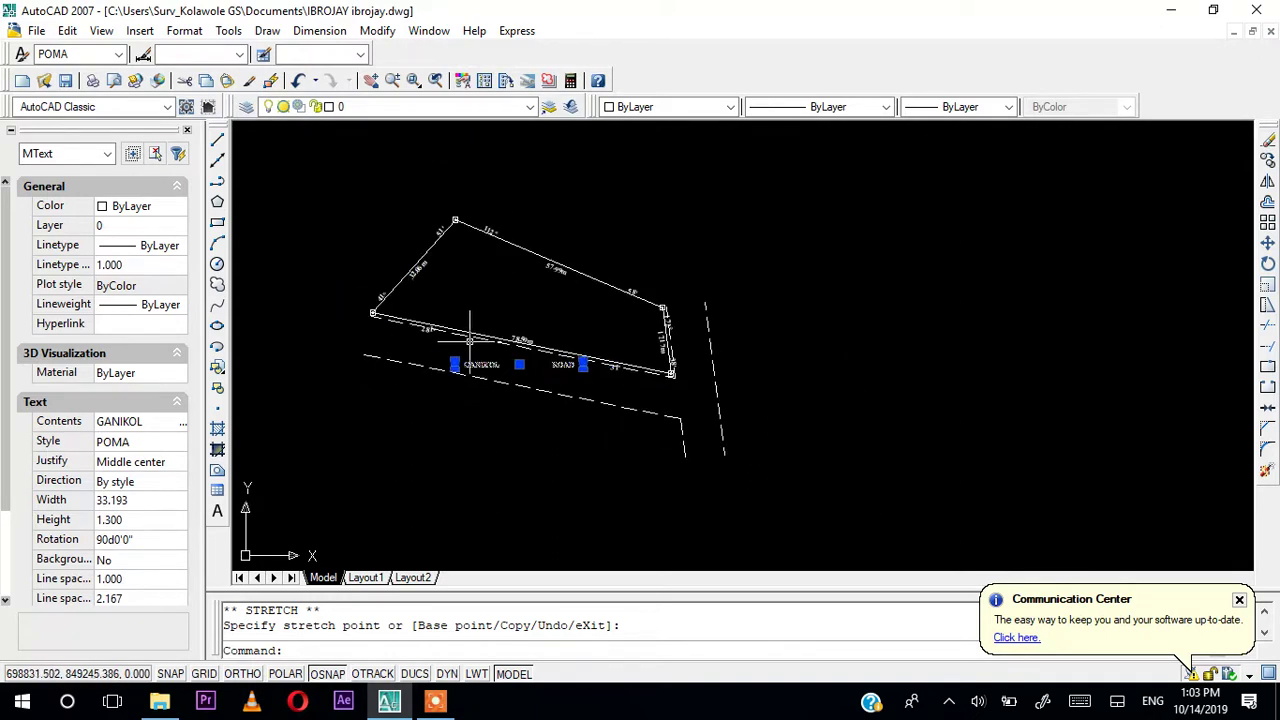
{"action": "scroll", "coordinate": [469, 340], "scroll_direction": "up", "scroll_amount": 3}
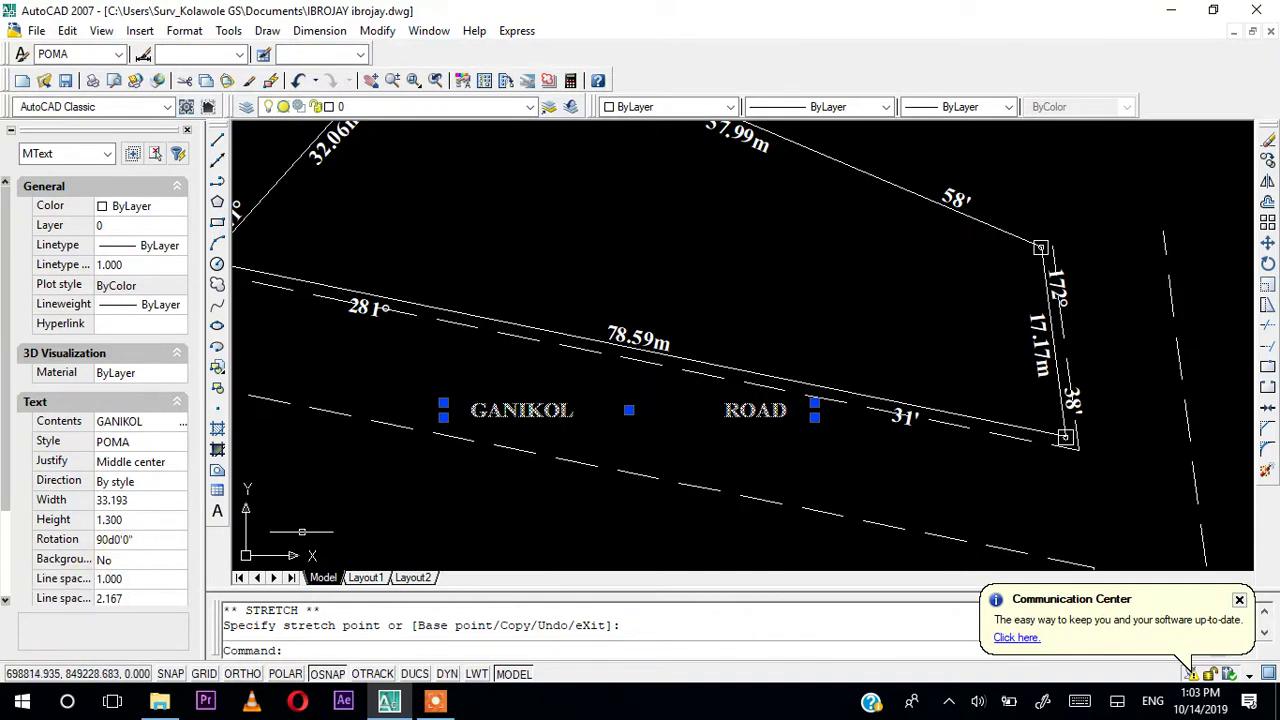
{"action": "left_click", "coordinate": [147, 539]}
{"action": "type", "text": "101D31"}
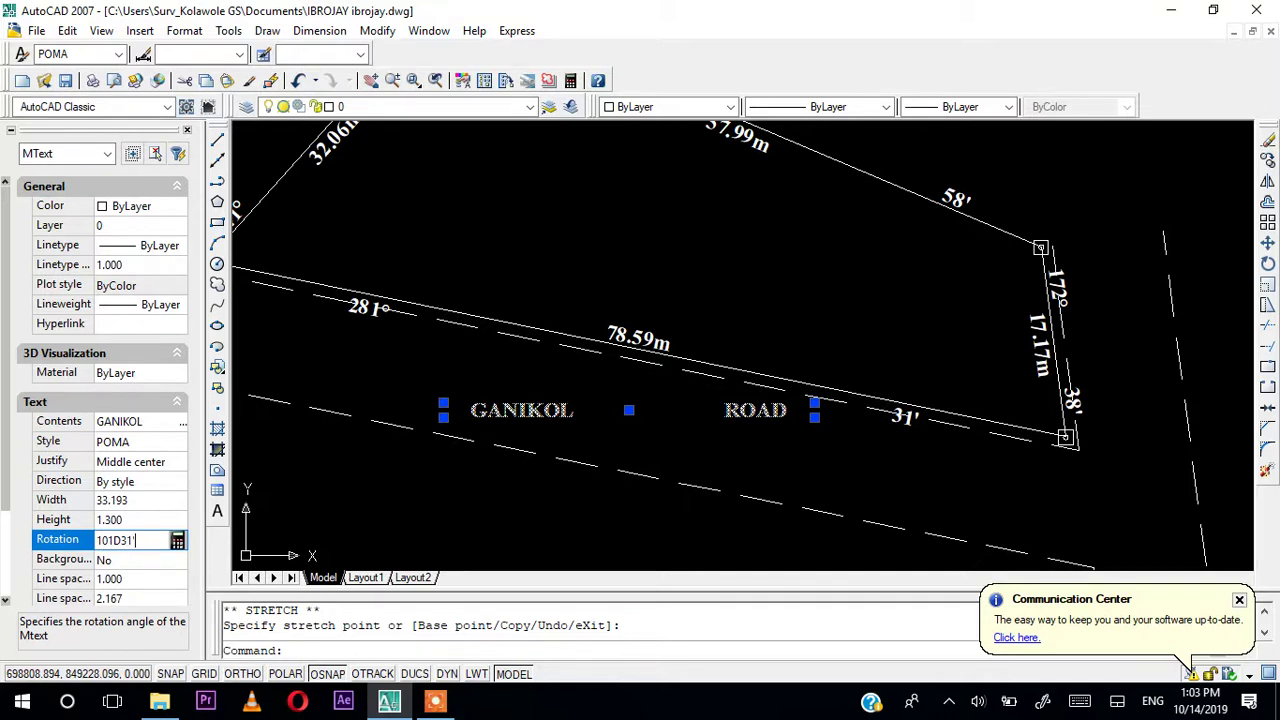
{"action": "key", "text": "Return"}
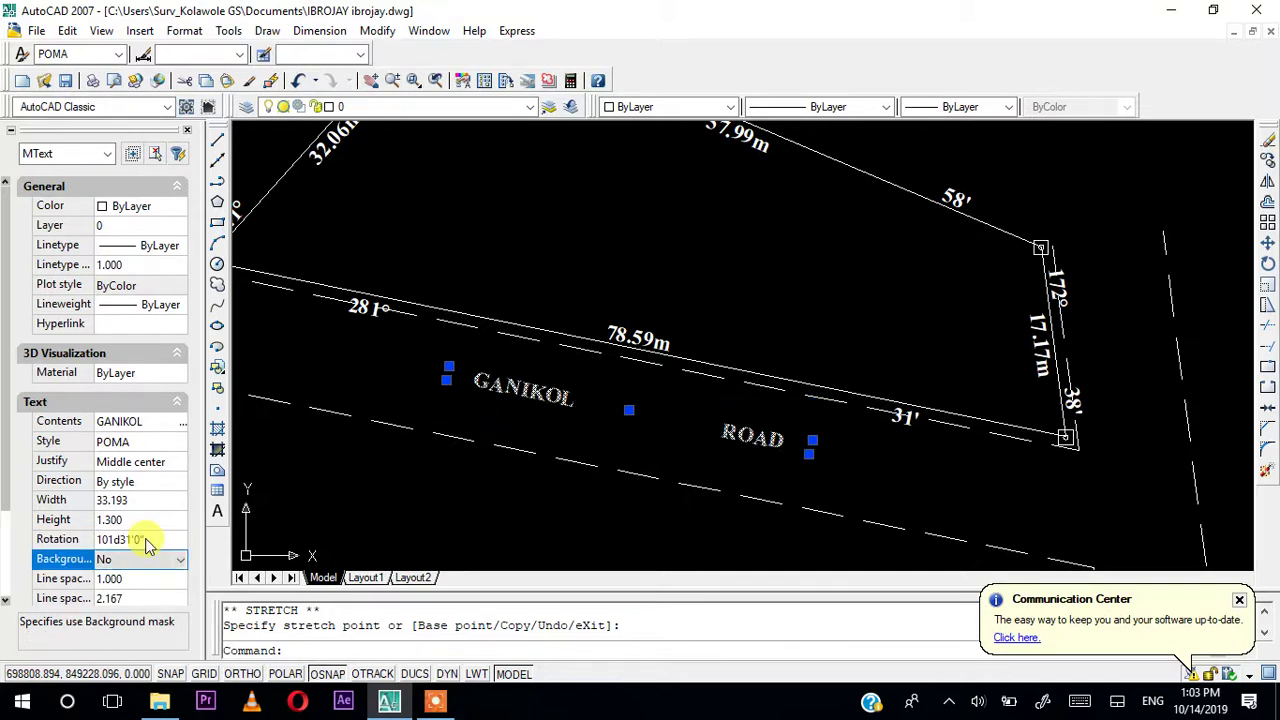
{"action": "key", "text": "Escape"}
{"action": "scroll", "coordinate": [795, 430], "scroll_direction": "down", "scroll_amount": 5}
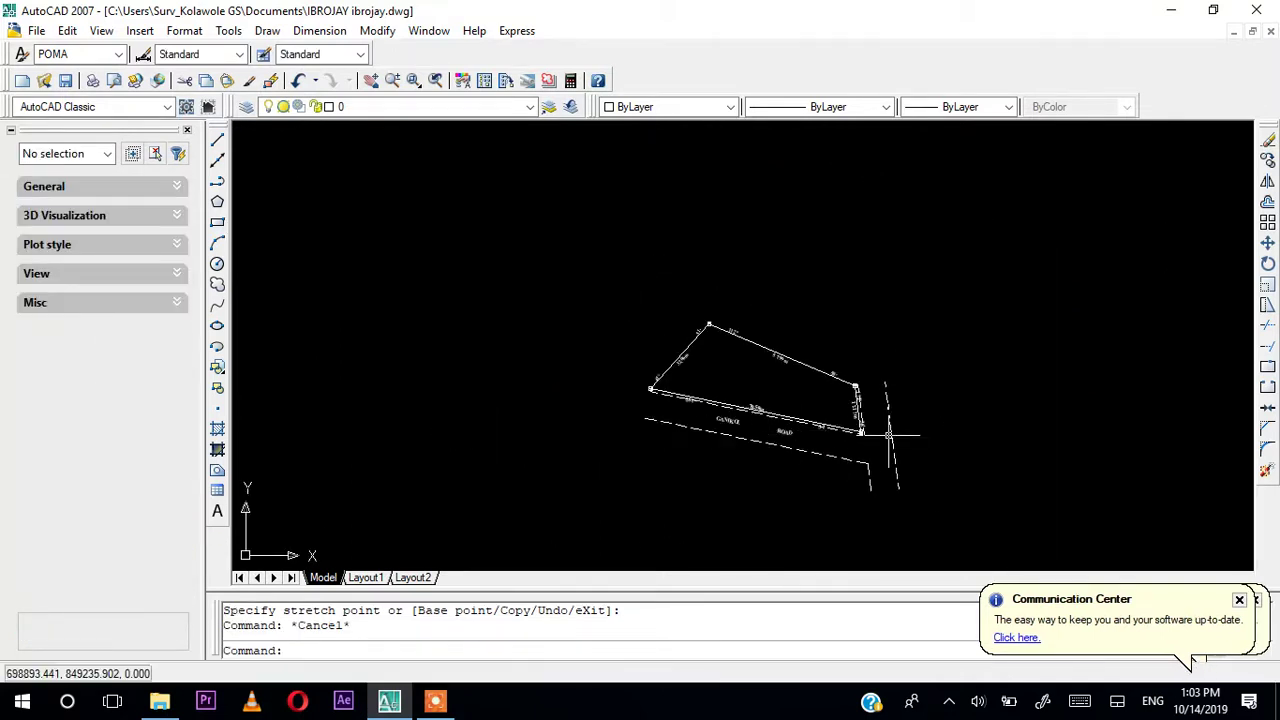
{"action": "scroll", "coordinate": [880, 428], "scroll_direction": "up", "scroll_amount": 5}
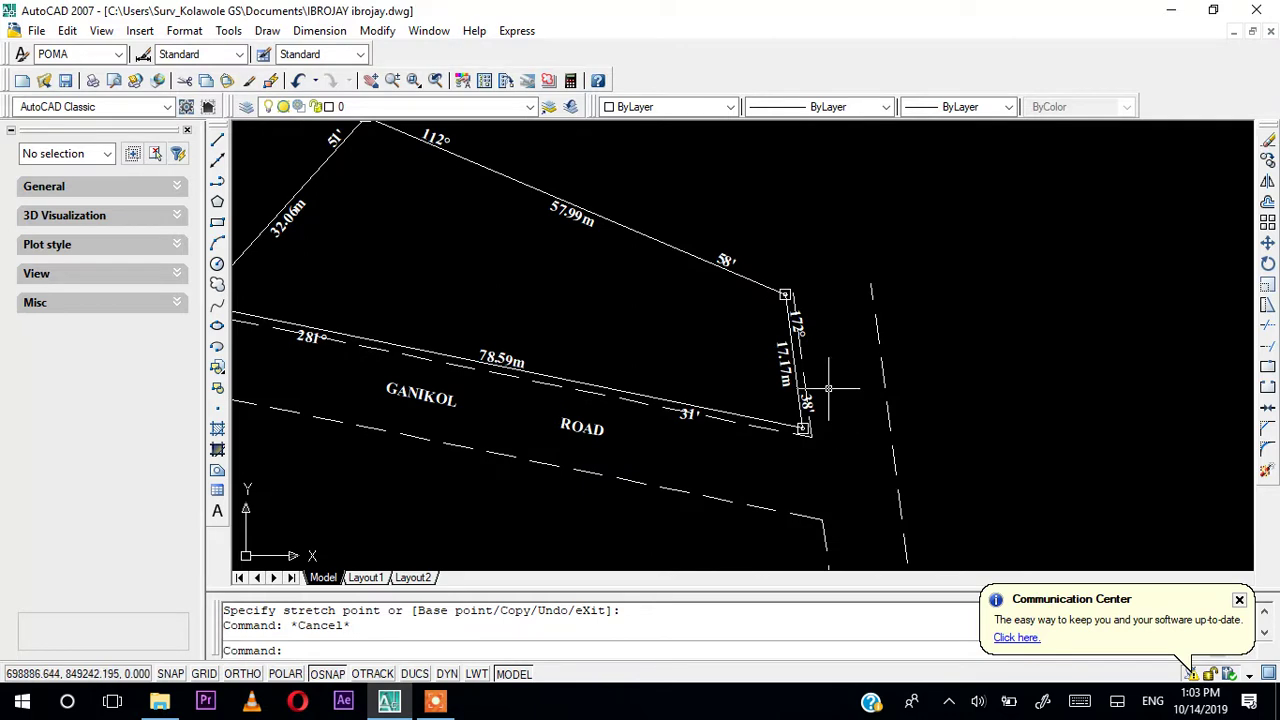
{"action": "scroll", "coordinate": [826, 385], "scroll_direction": "down", "scroll_amount": 4}
{"action": "scroll", "coordinate": [829, 400], "scroll_direction": "up", "scroll_amount": 6}
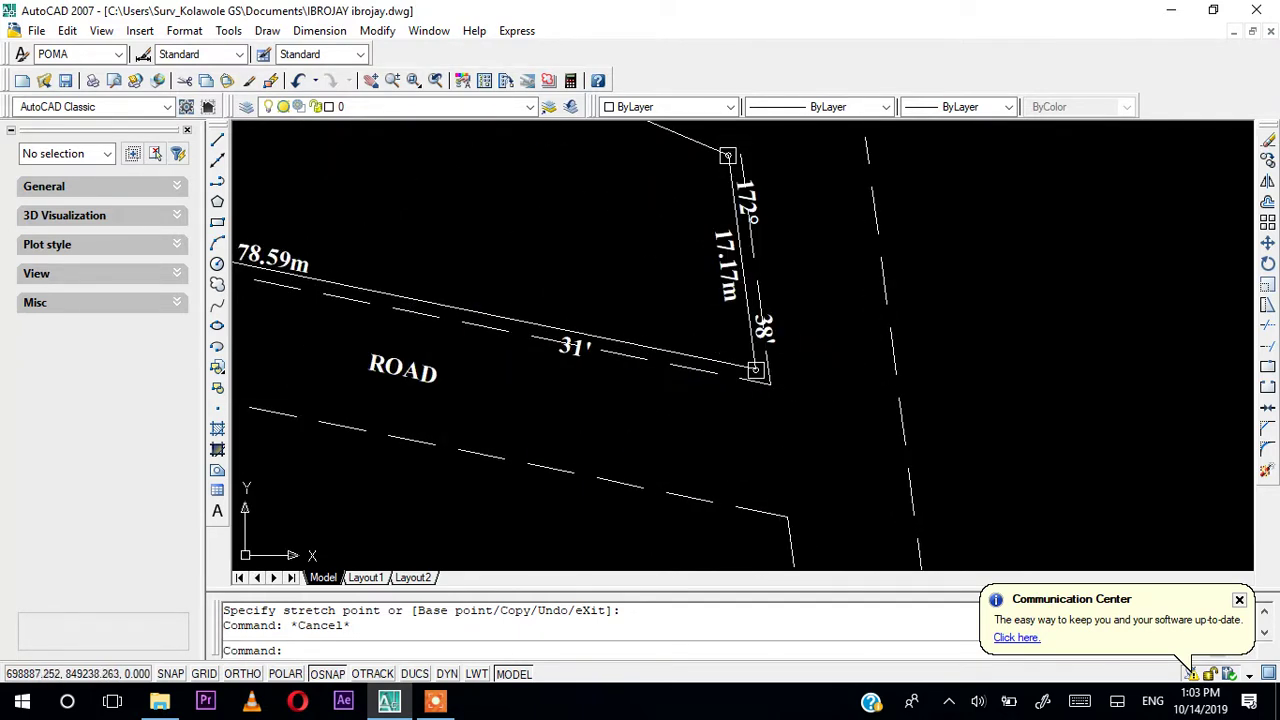
{"action": "scroll", "coordinate": [809, 357], "scroll_direction": "down", "scroll_amount": 5}
{"action": "middle_click_drag", "start_coordinate": [809, 333], "coordinate": [809, 377]}
{"action": "scroll", "coordinate": [788, 362], "scroll_direction": "down", "scroll_amount": 3}
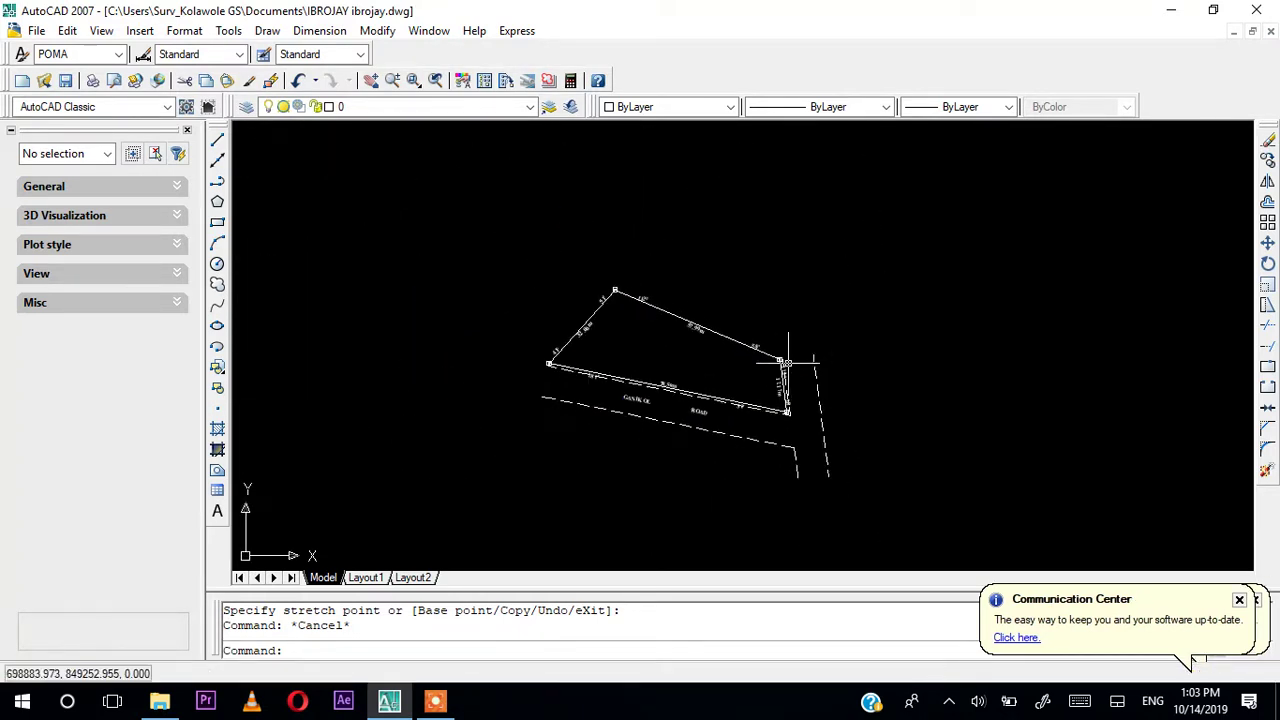